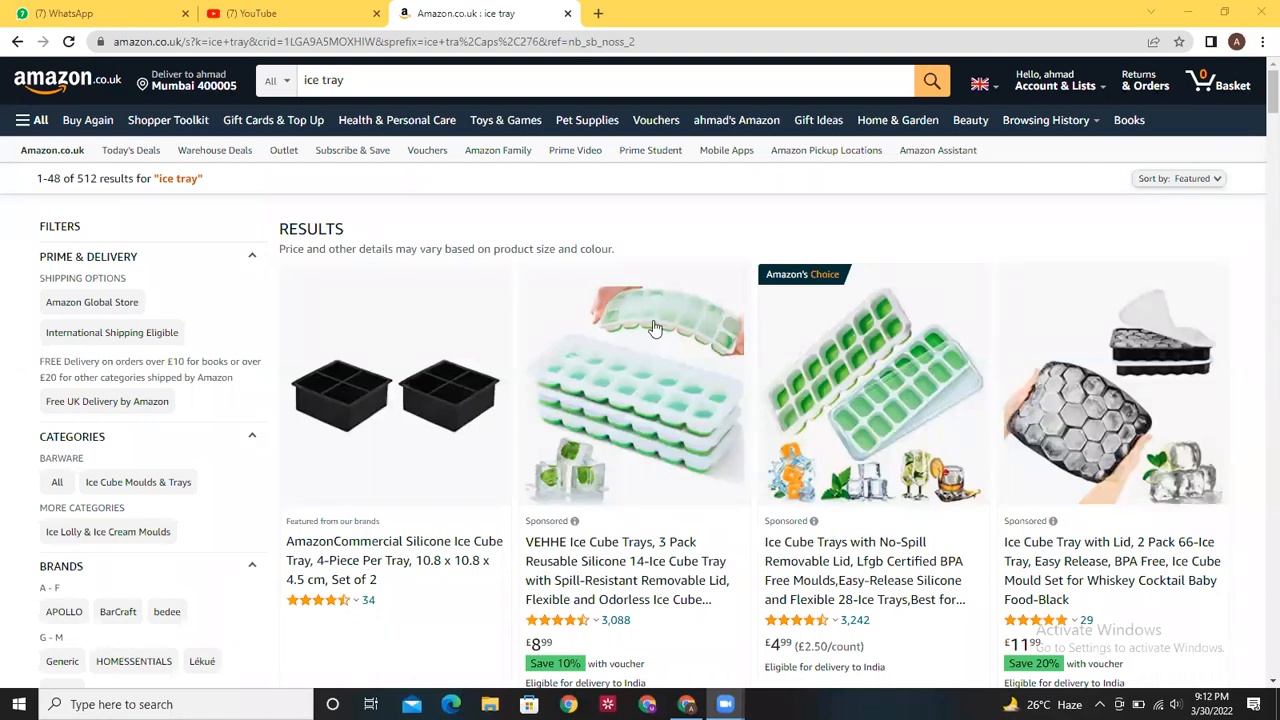
- Open the VEHHE 3-pack silicone ice cube tray listing from the ice tray search results
scroll(1257, 133, "down", 2)
scroll(1257, 140, "down", 3)
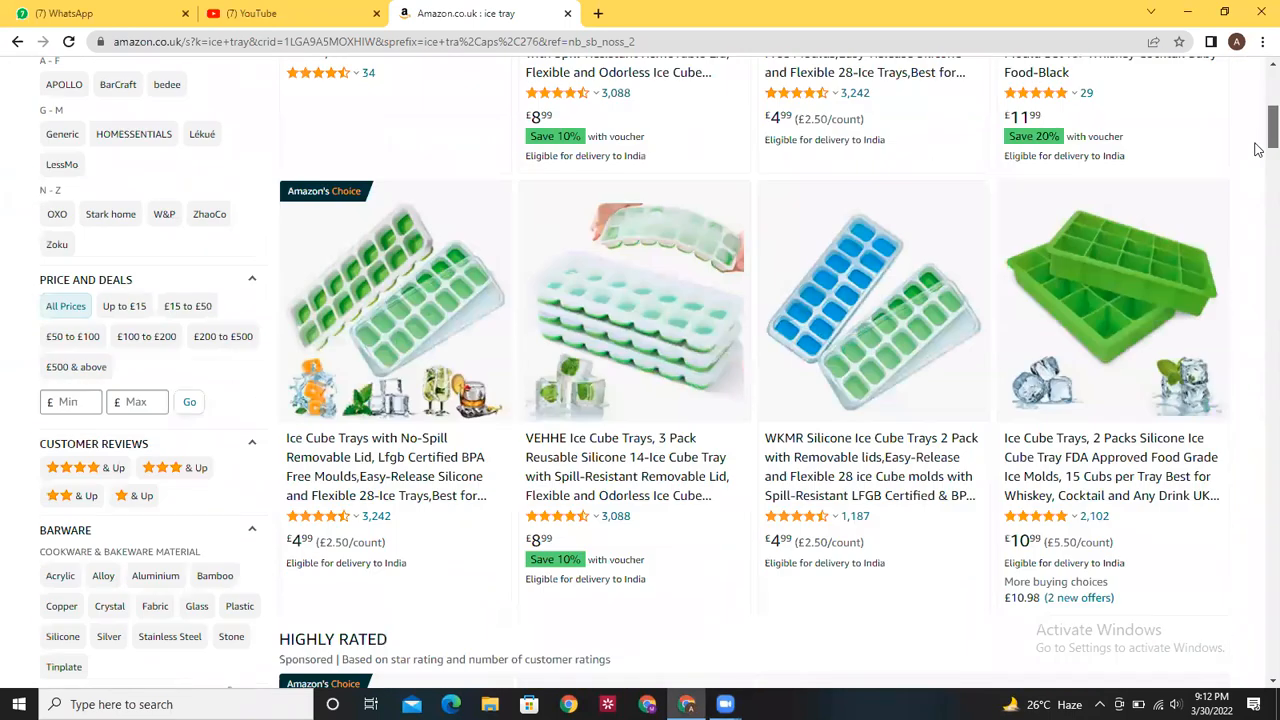
left_click(696, 328)
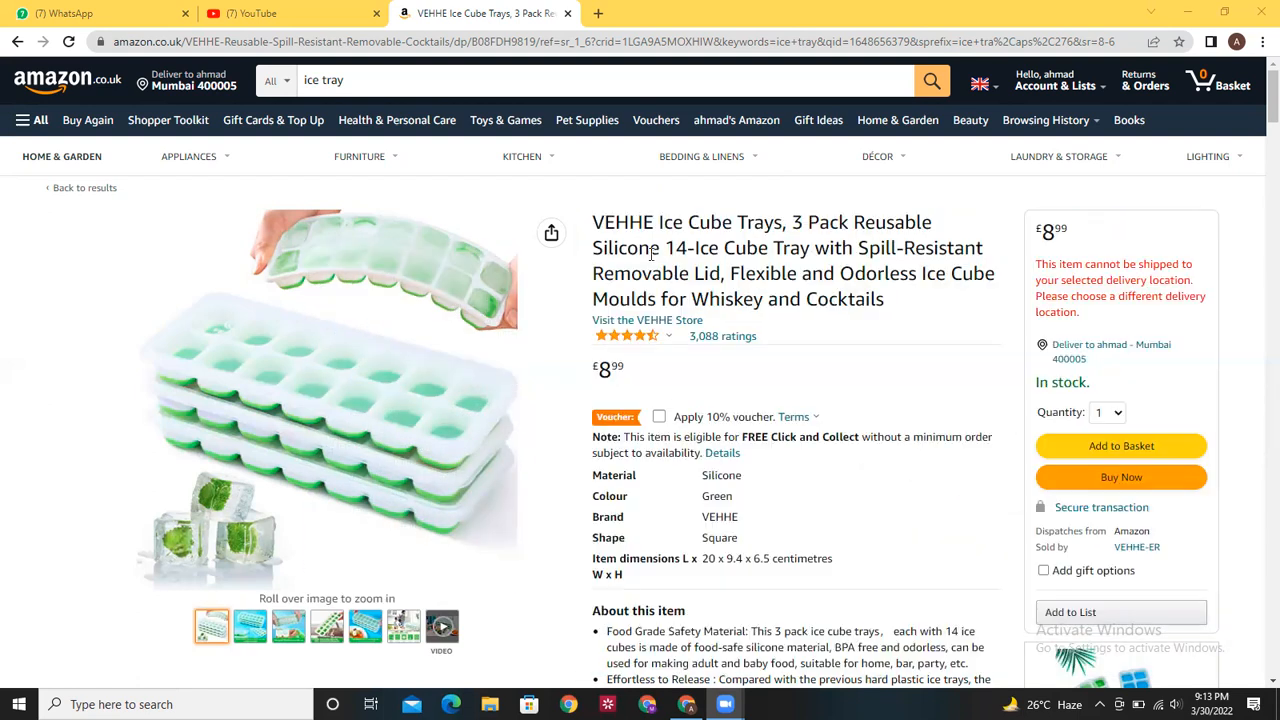
- Examine the VEHHE listing's title, its product attributes and the About this item bullet points
left_click_drag(596, 226, 897, 298)
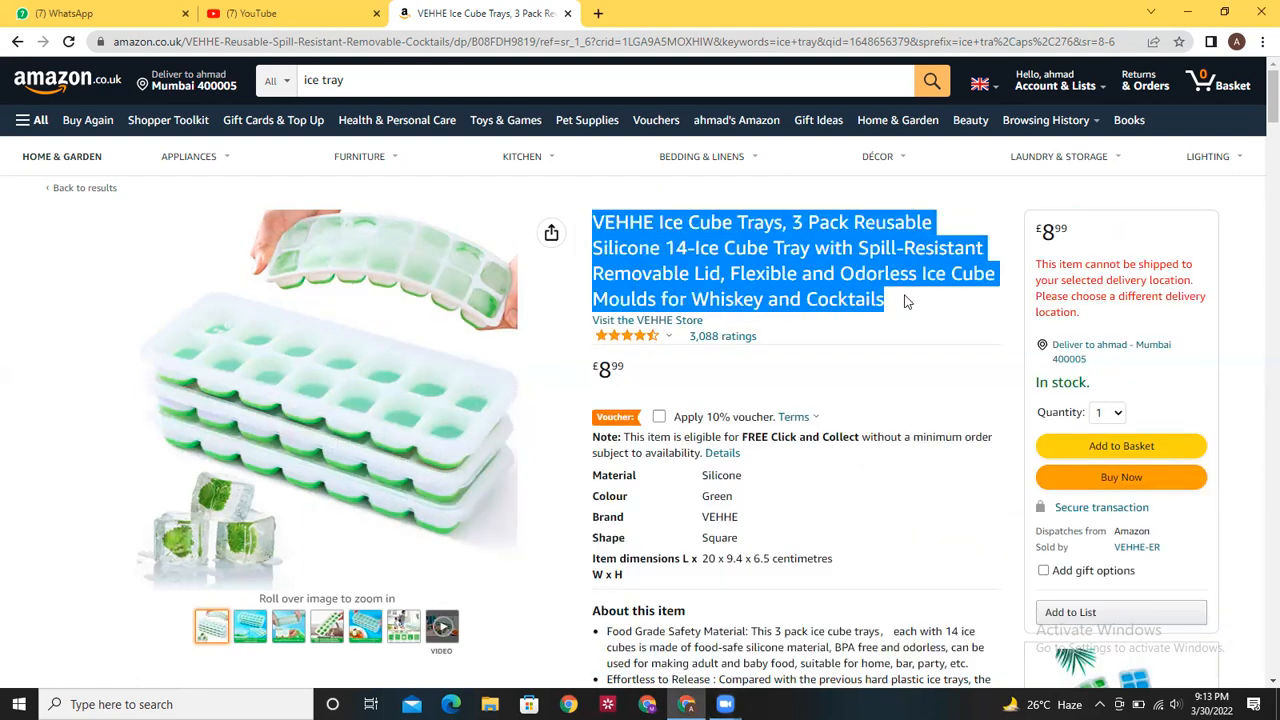
left_click(907, 302)
left_click_drag(1272, 114, 1272, 128)
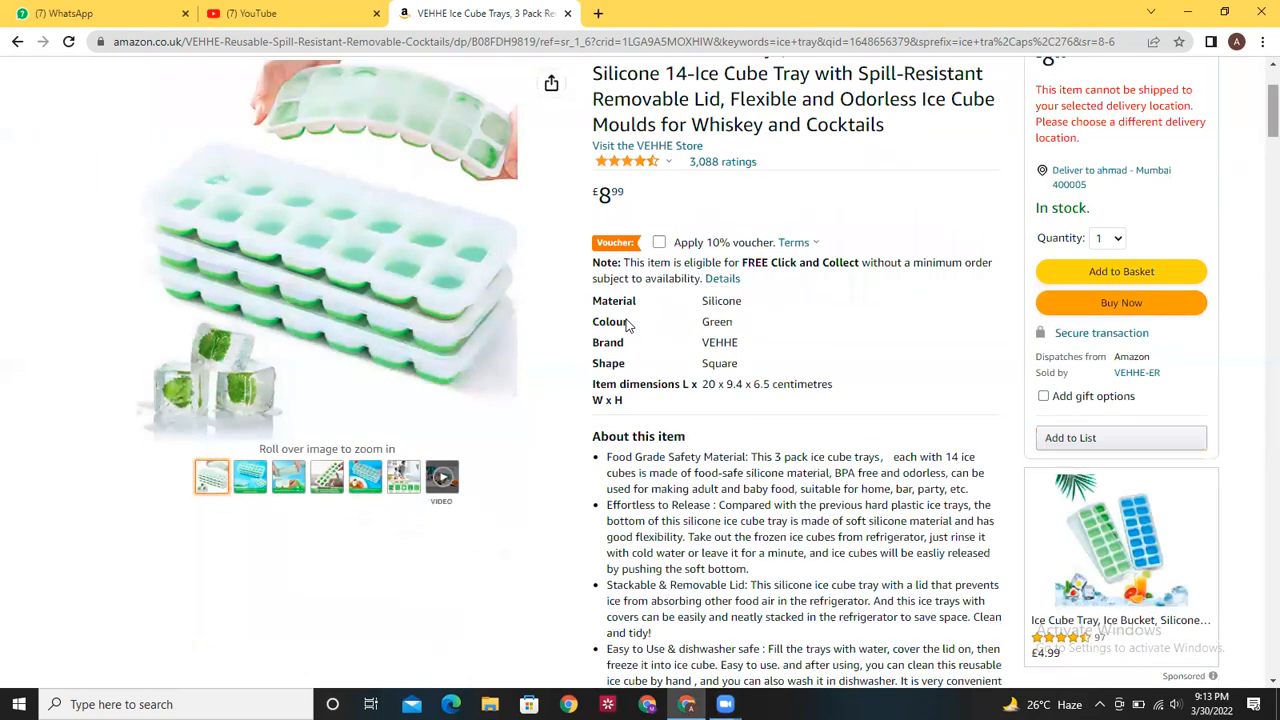
left_click_drag(591, 296, 912, 395)
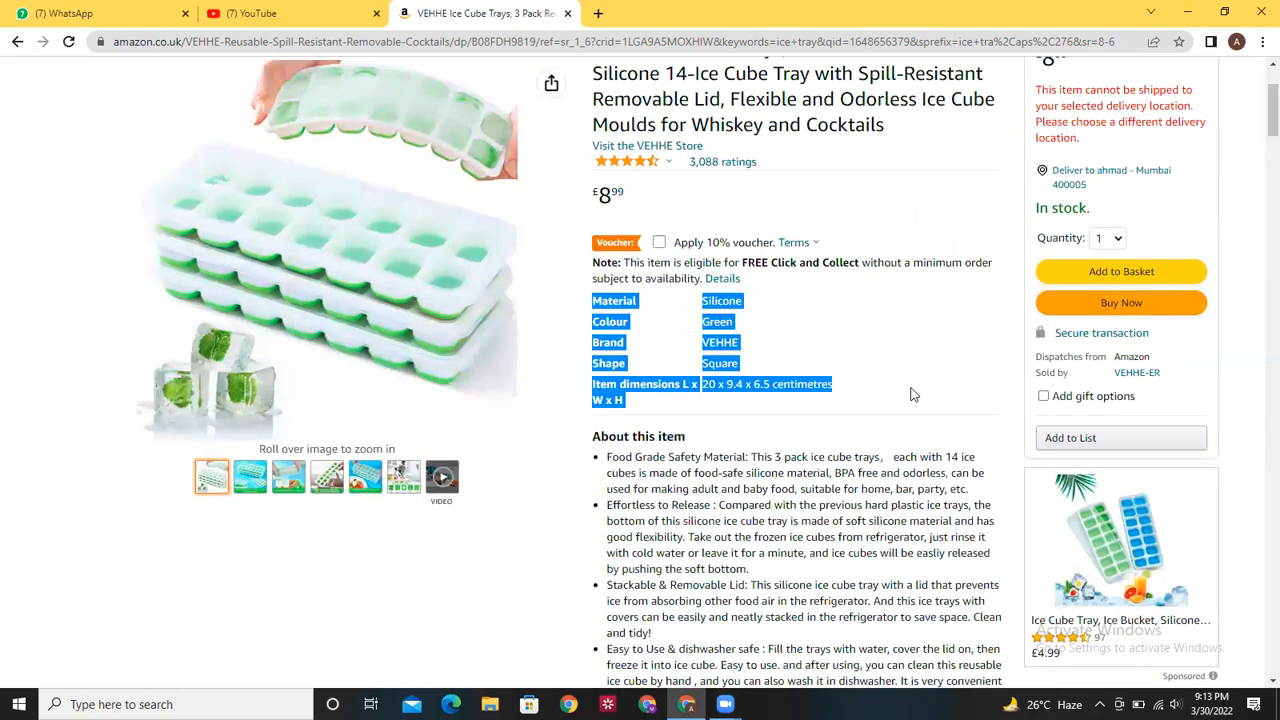
left_click(911, 395)
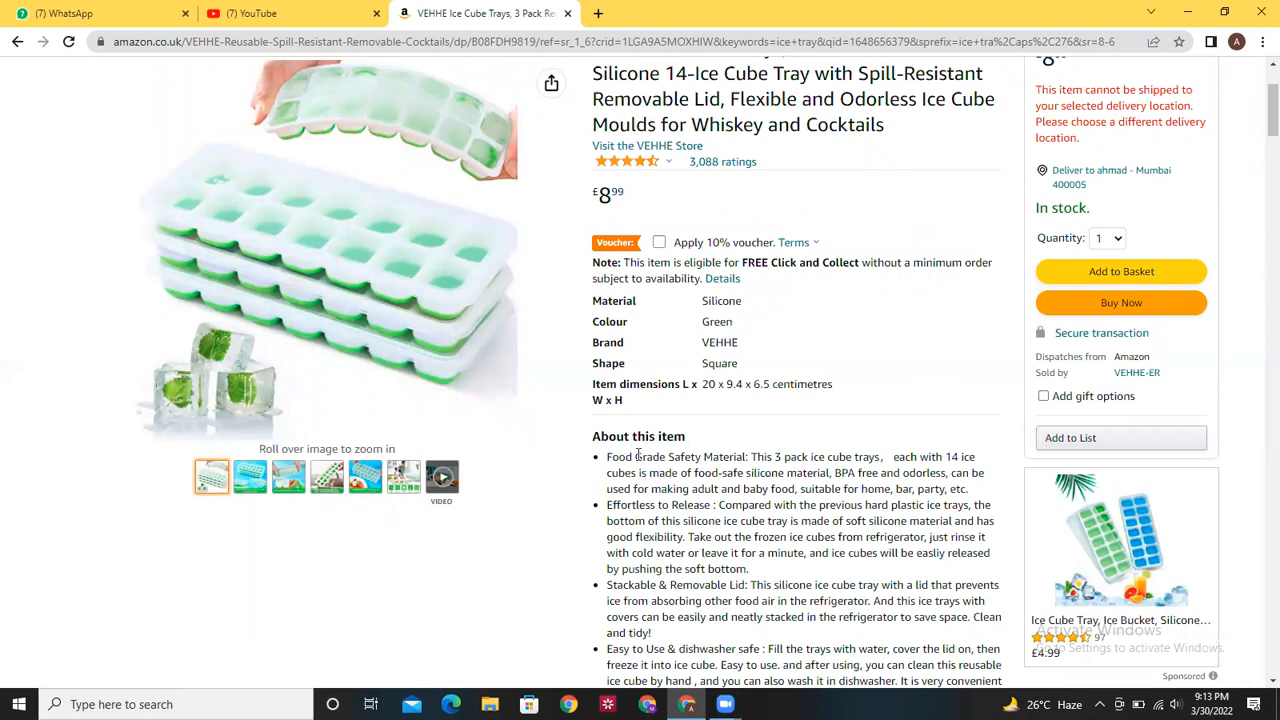
left_click_drag(609, 456, 960, 683)
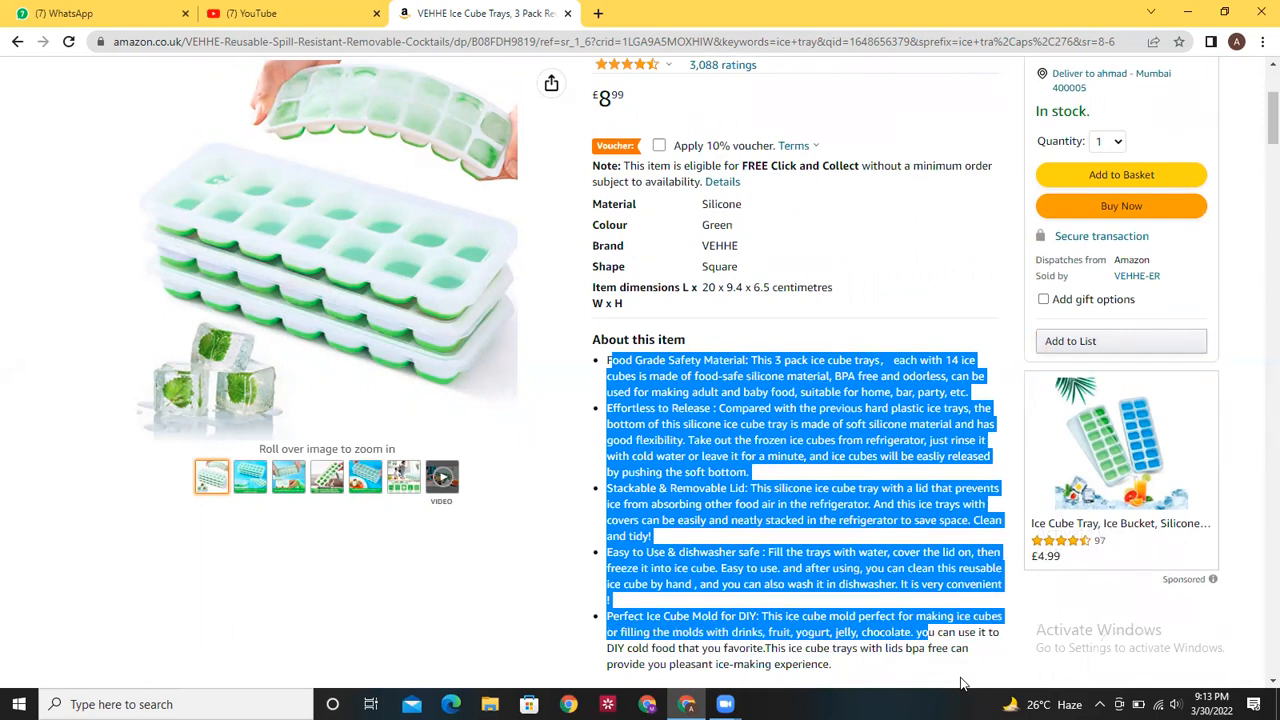
left_click(962, 684)
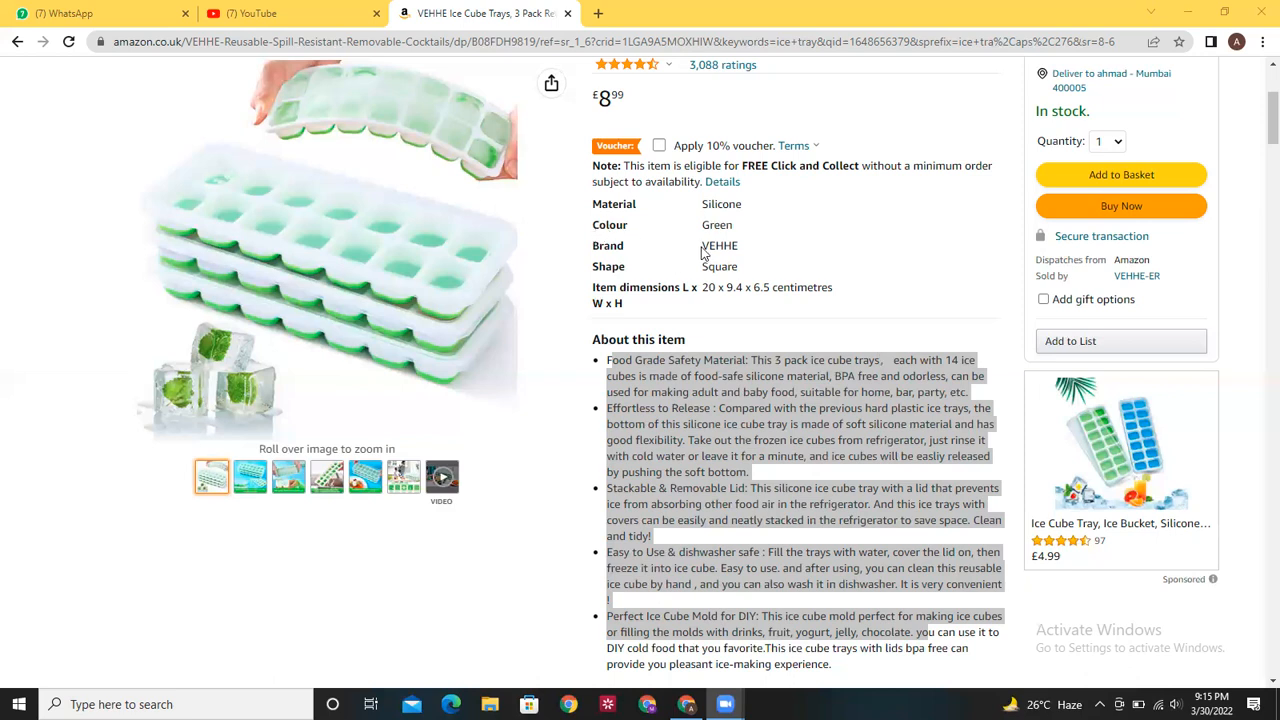
- Examine the VEHHE listing's brand attribute, gallery images and the Effortless to Release bullet point
left_click_drag(700, 247, 742, 249)
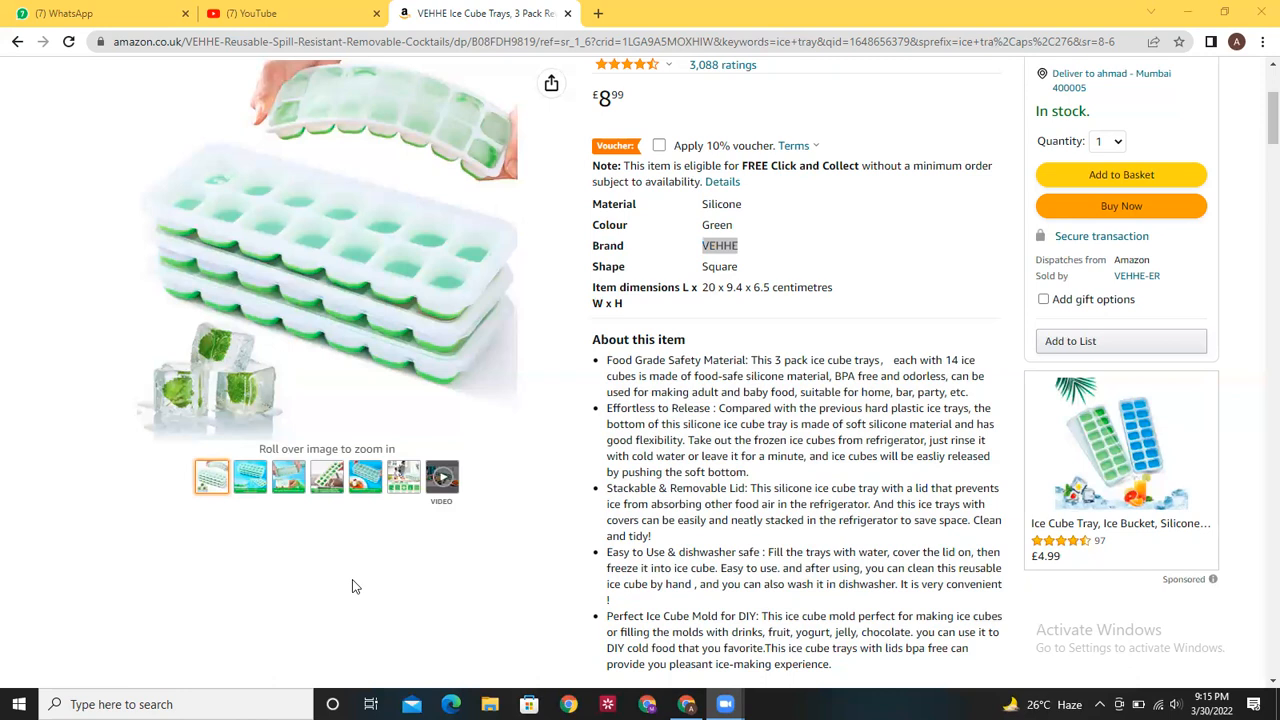
mouse_move(376, 470)
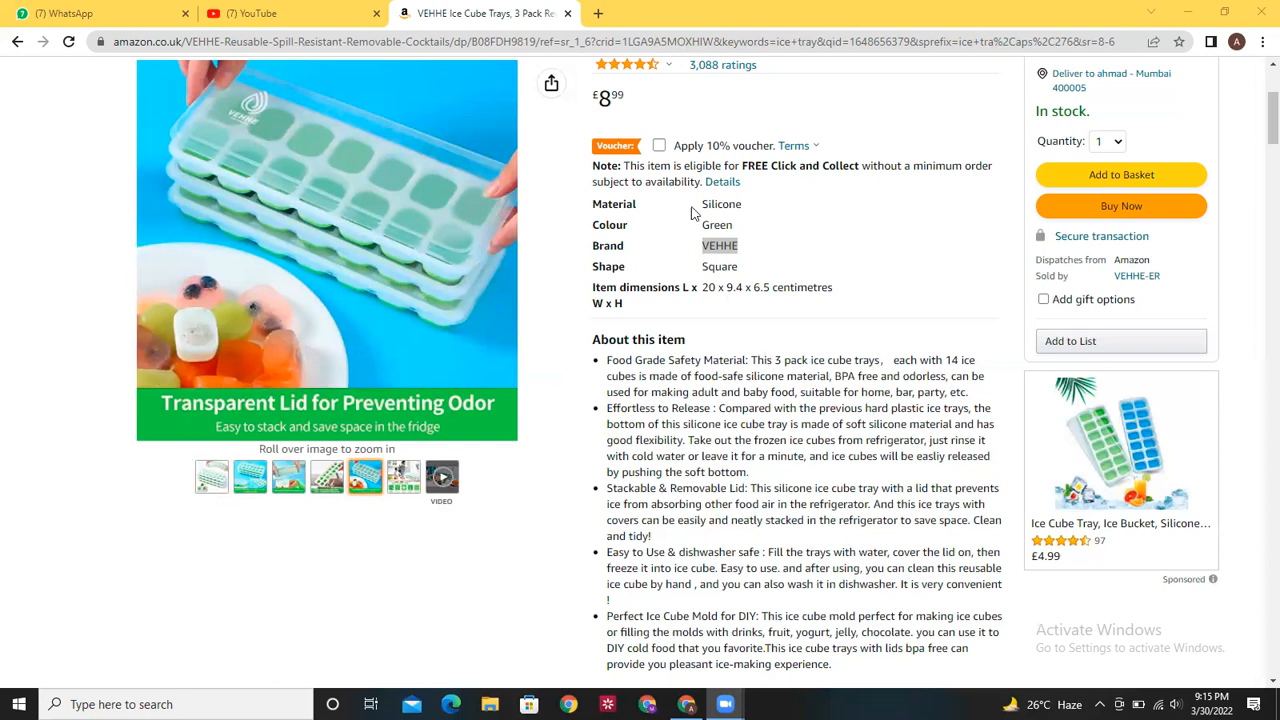
left_click(741, 247)
left_click(73, 530)
left_click_drag(640, 412, 695, 424)
left_click(722, 418)
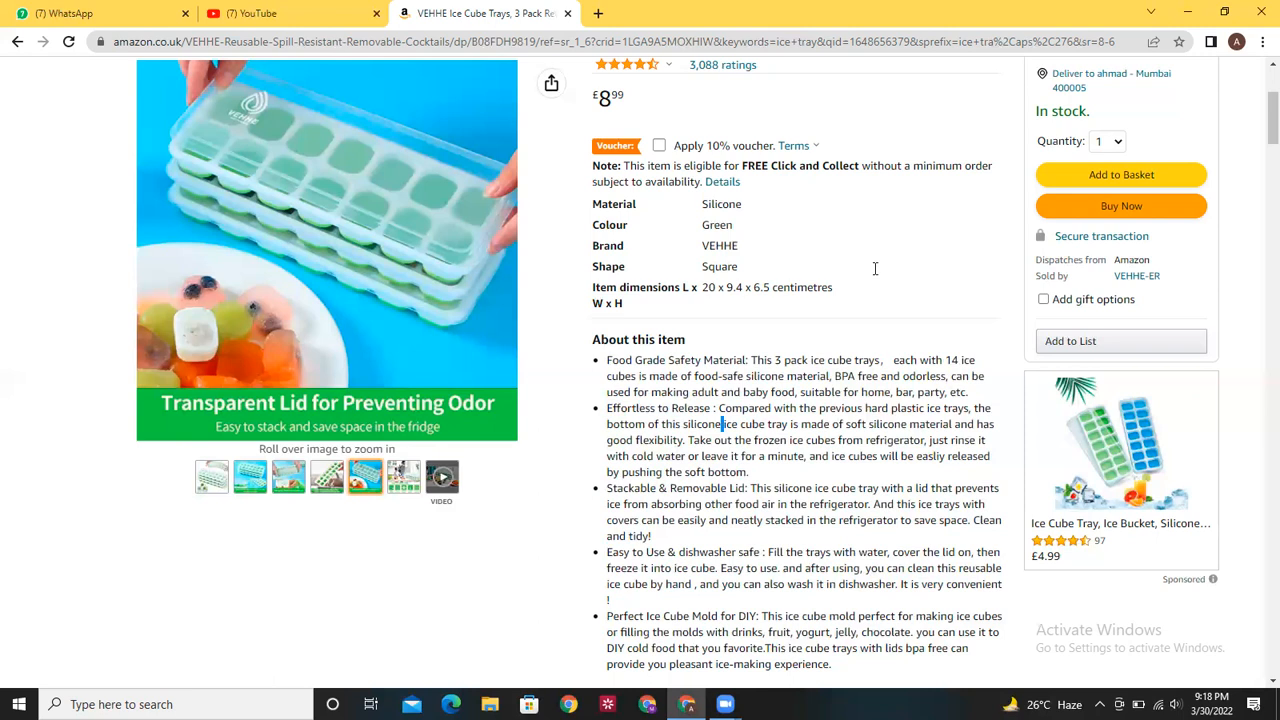
scroll(1258, 149, "down", 5)
scroll(1258, 149, "up", 5)
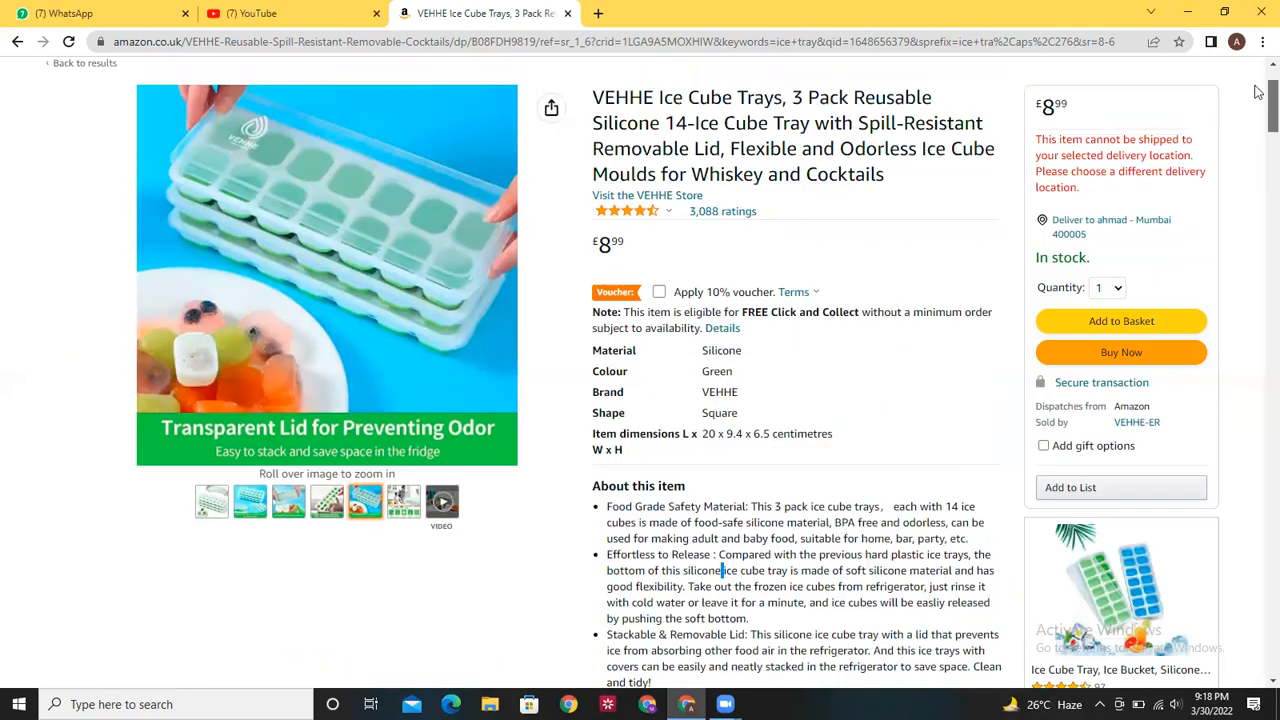
mouse_move(553, 459)
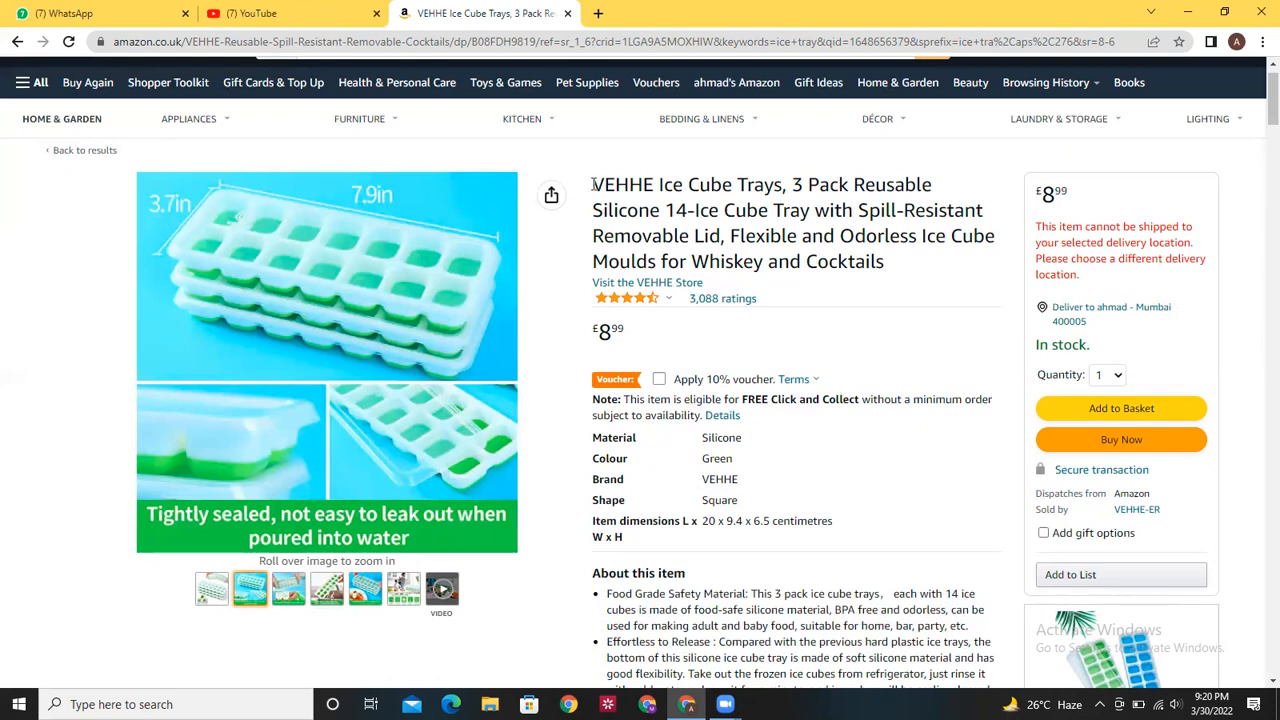
- Highlight the VEHHE listing's full title and its Ice Cube Trays keyword for review
left_click_drag(592, 184, 1008, 260)
left_click(983, 278)
left_click_drag(592, 185, 776, 190)
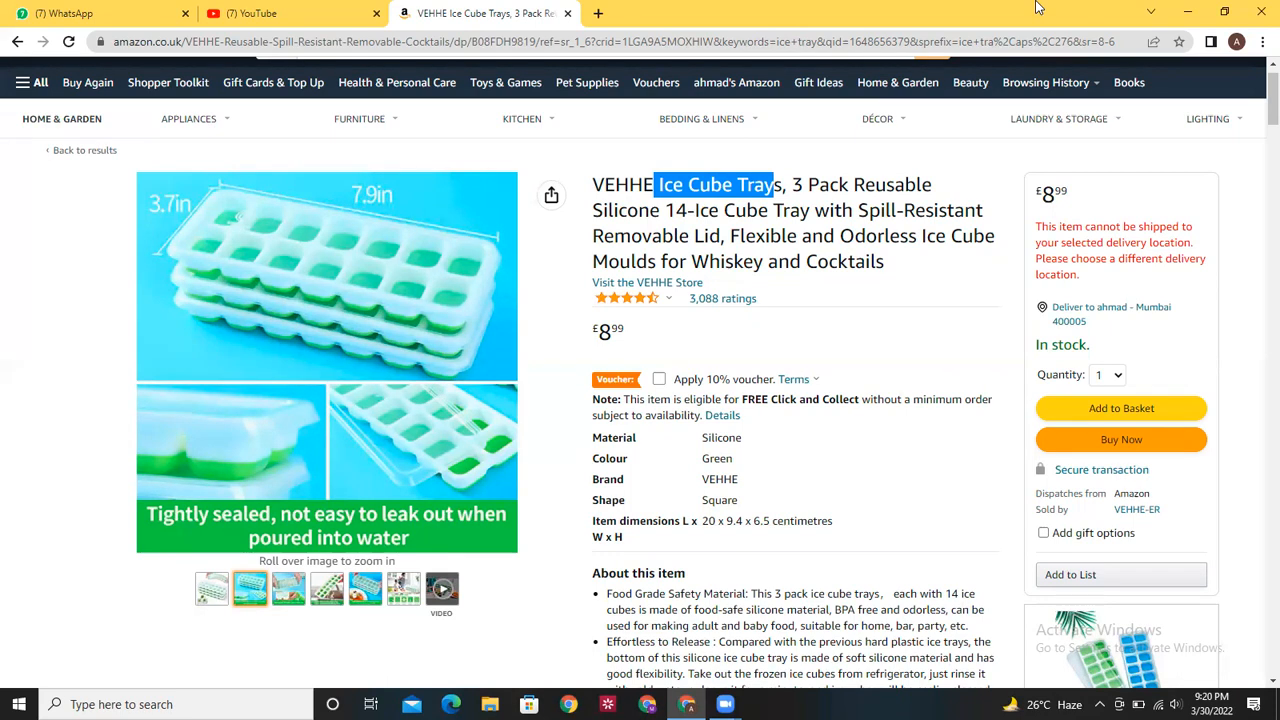
- Return to the ice tray results and open the No-Spill Removable Lid and VEHHE listings in separate browser tabs, closing the empty tab
left_click(599, 15)
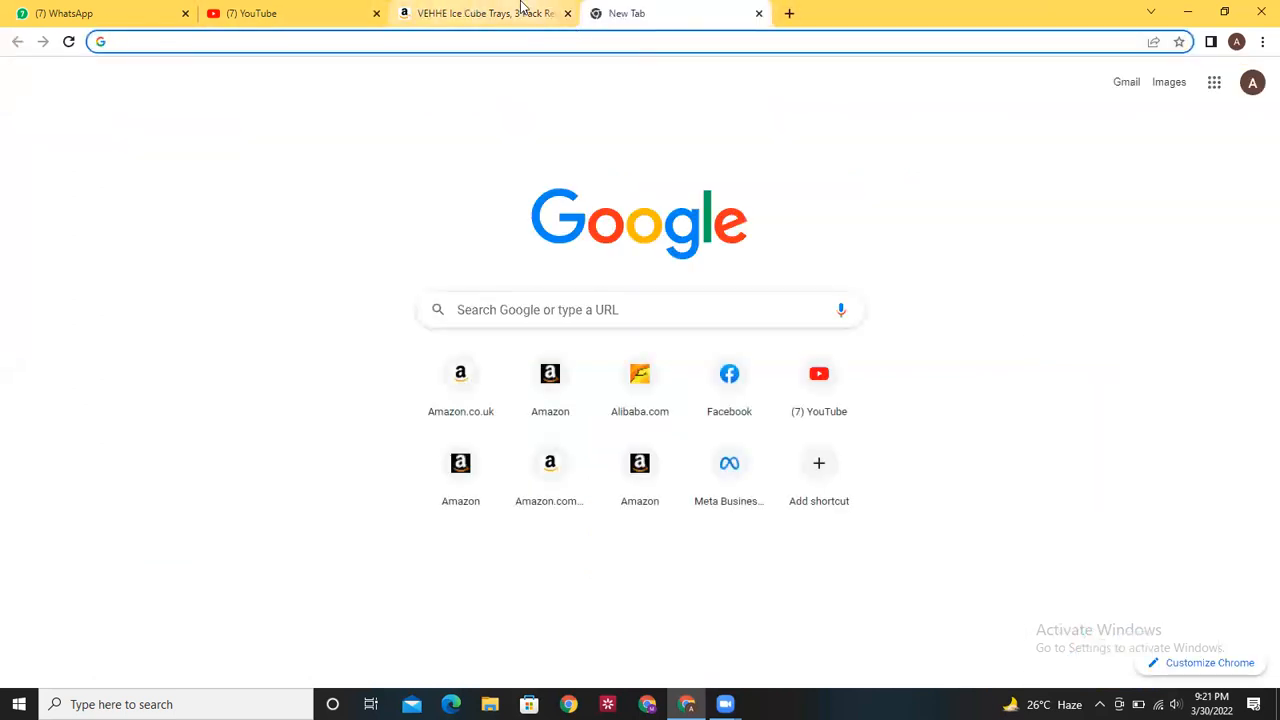
left_click(520, 8)
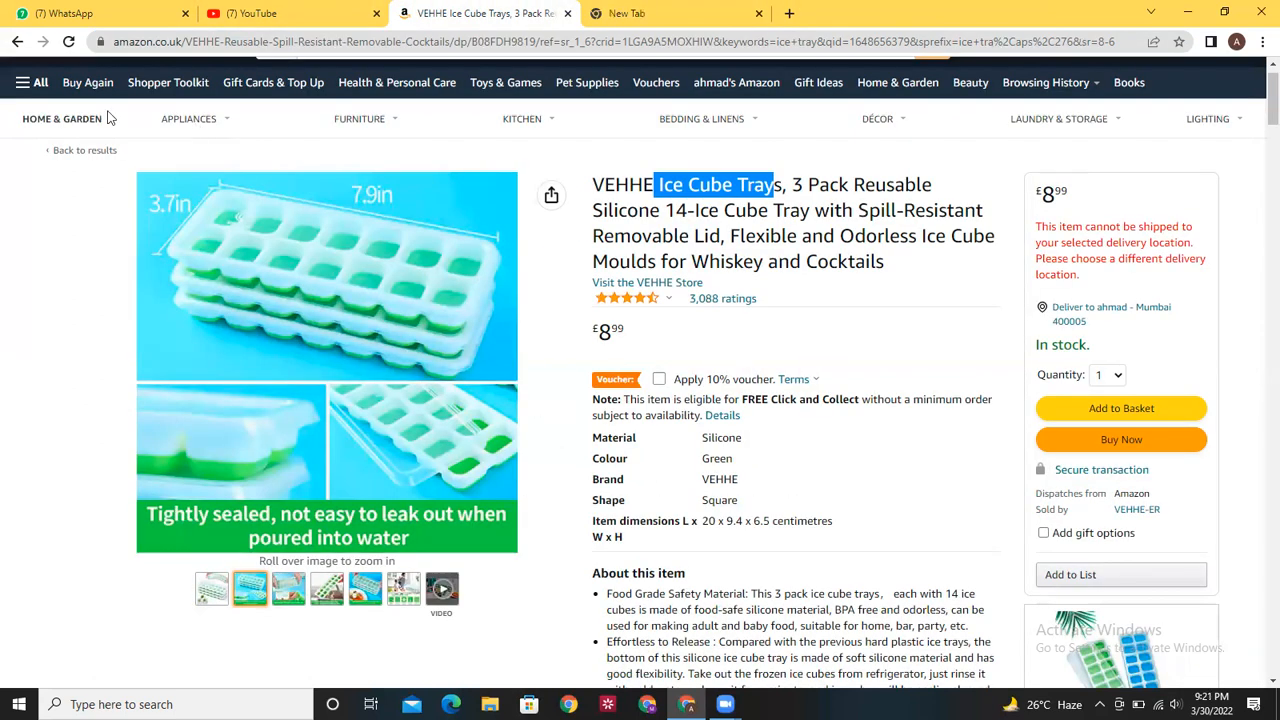
left_click(18, 42)
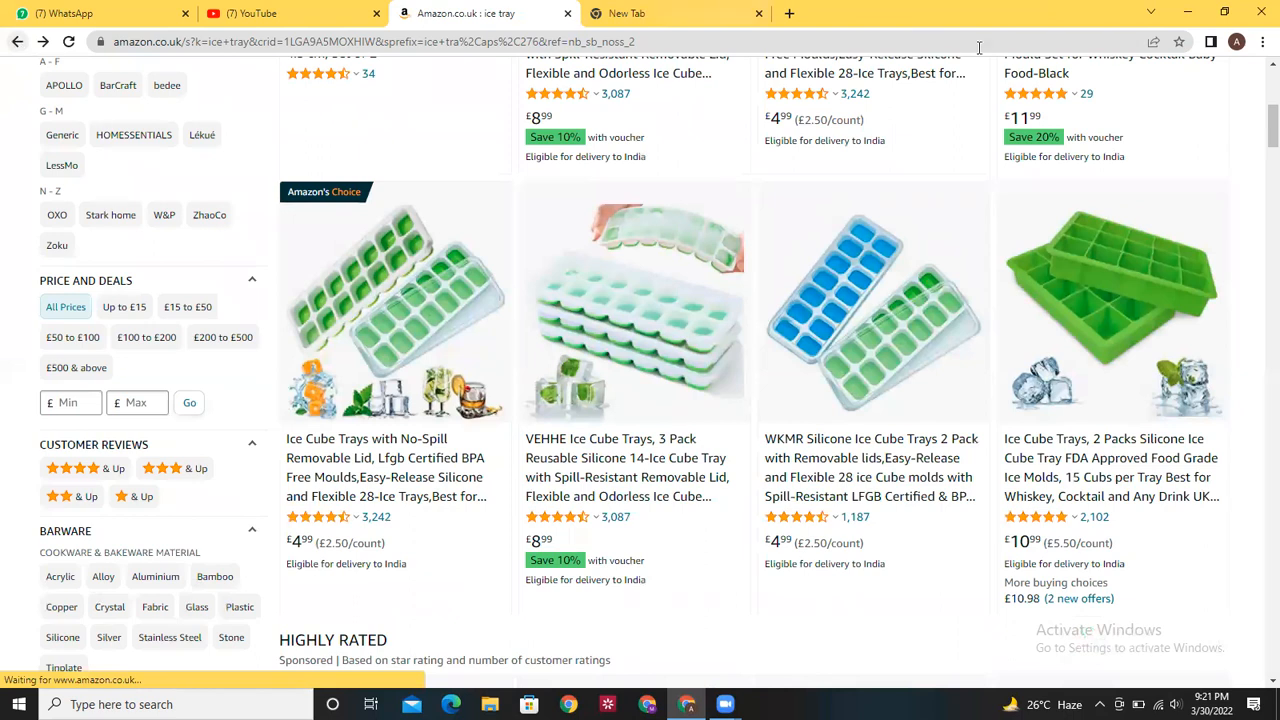
mouse_move(1269, 124)
left_mouse_down()
mouse_move(1269, 99)
mouse_move(1269, 140)
left_mouse_up()
scroll(888, 190, "down", 1)
right_click(429, 245)
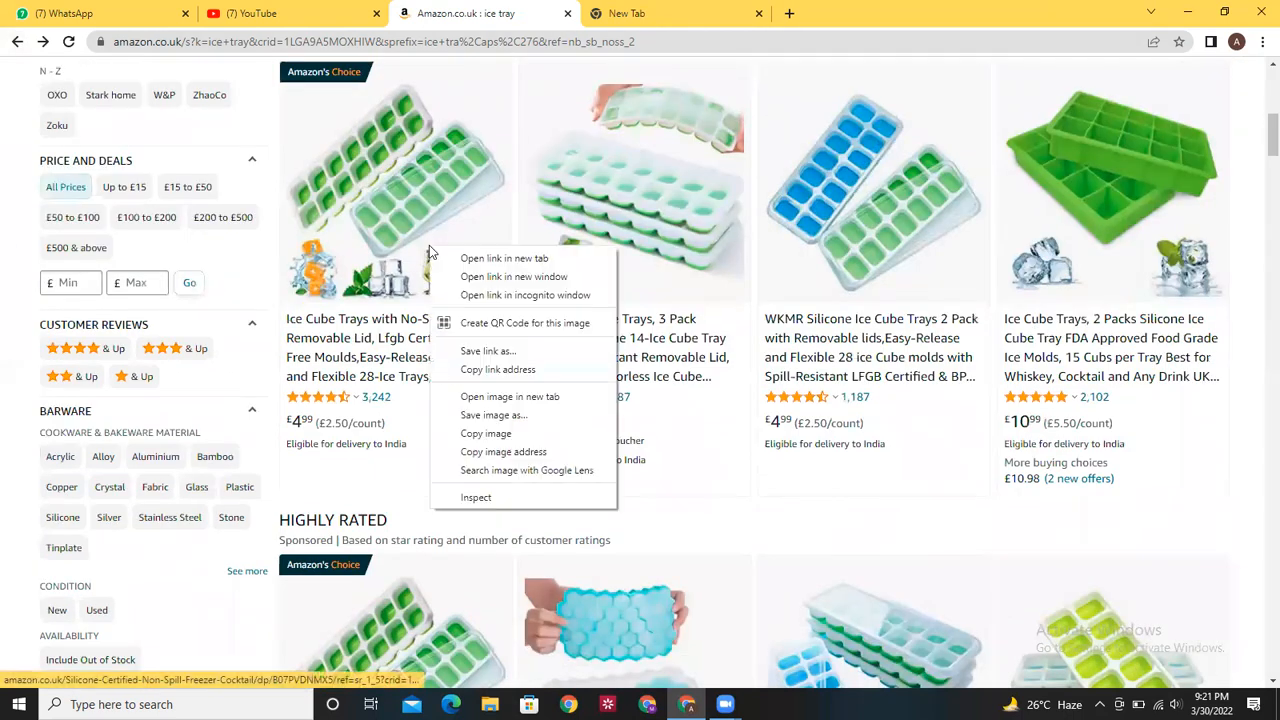
left_click(456, 258)
right_click(547, 246)
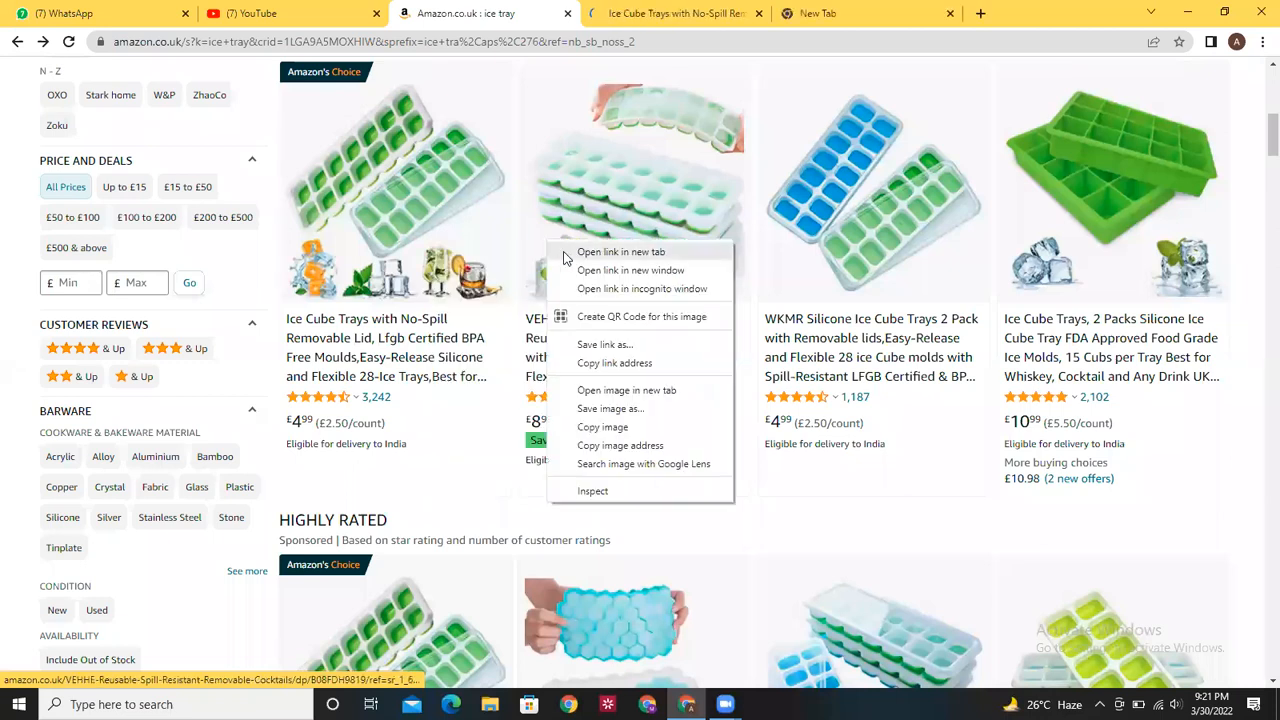
left_click(574, 259)
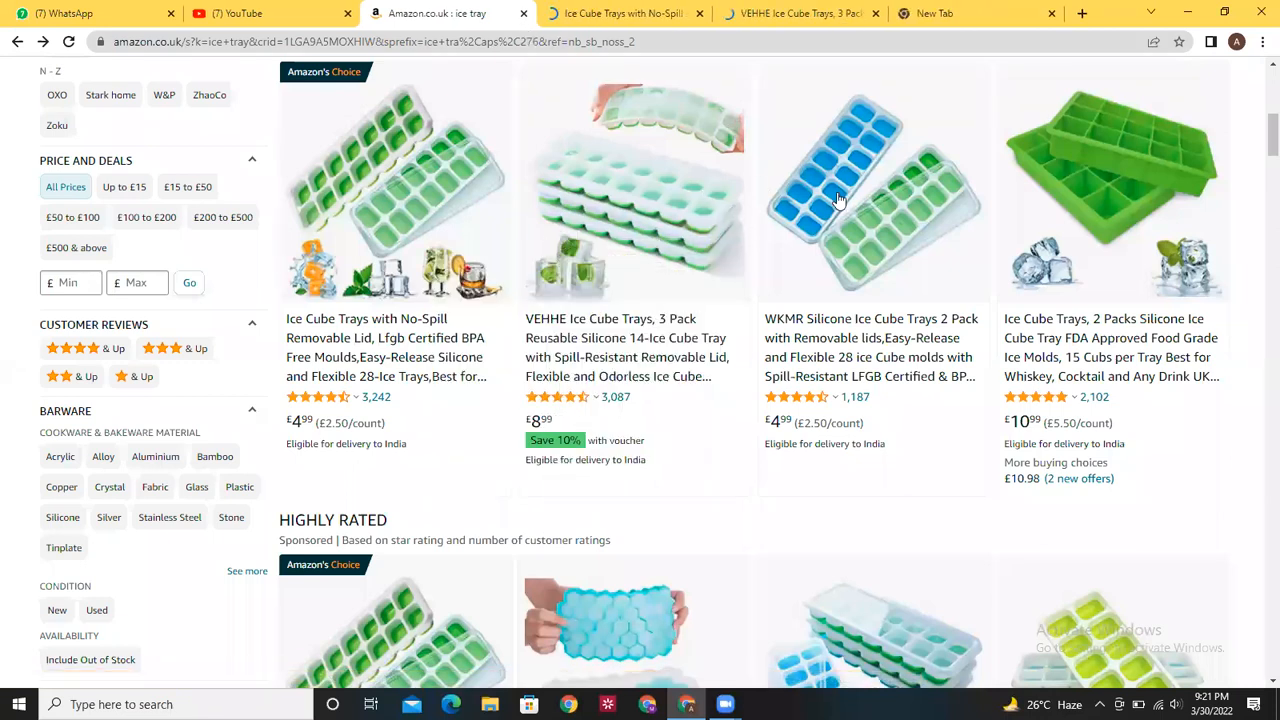
left_click(1051, 13)
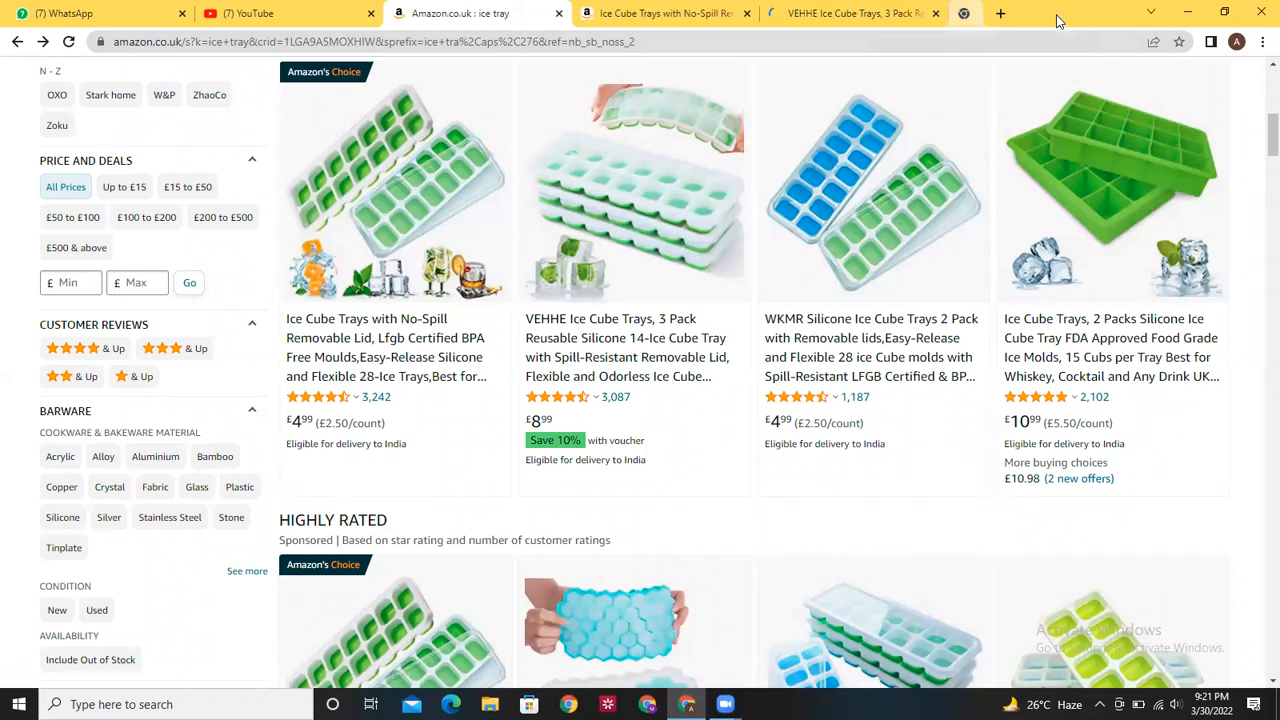
- View both ice cube tray listings and copy the full product title of the No-Spill Removable Lid listing
left_click(697, 7)
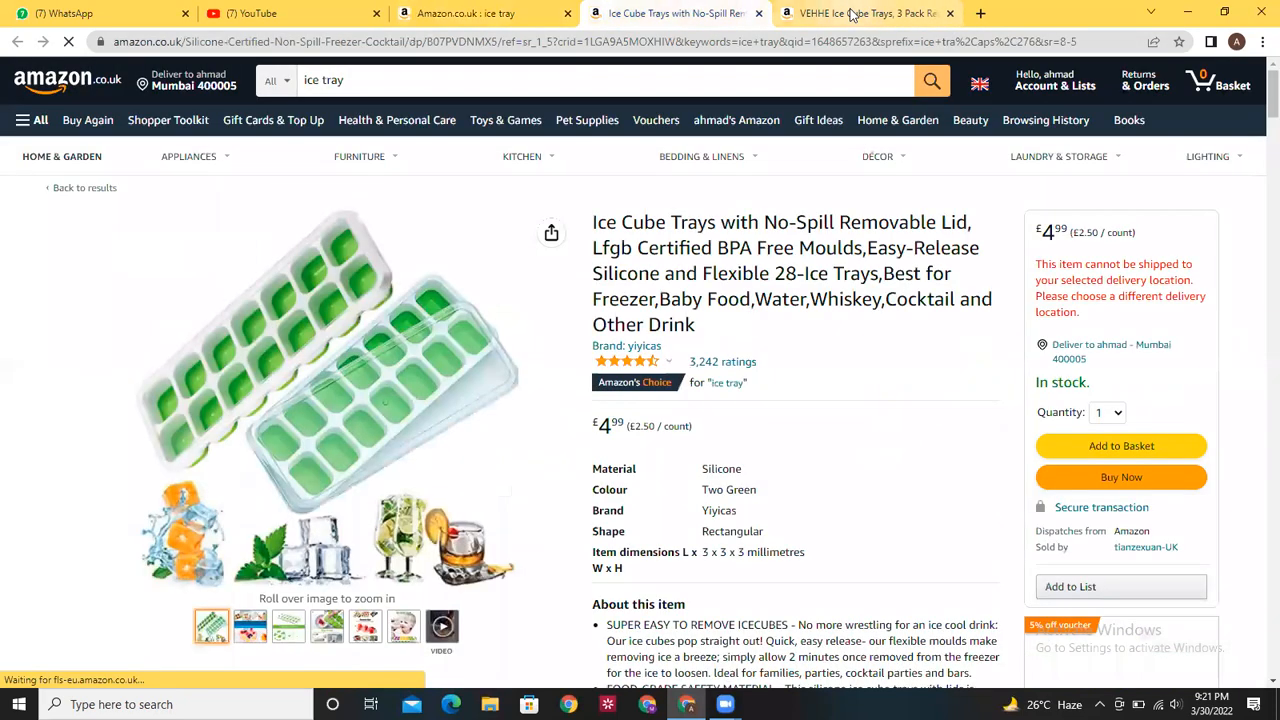
left_click(850, 13)
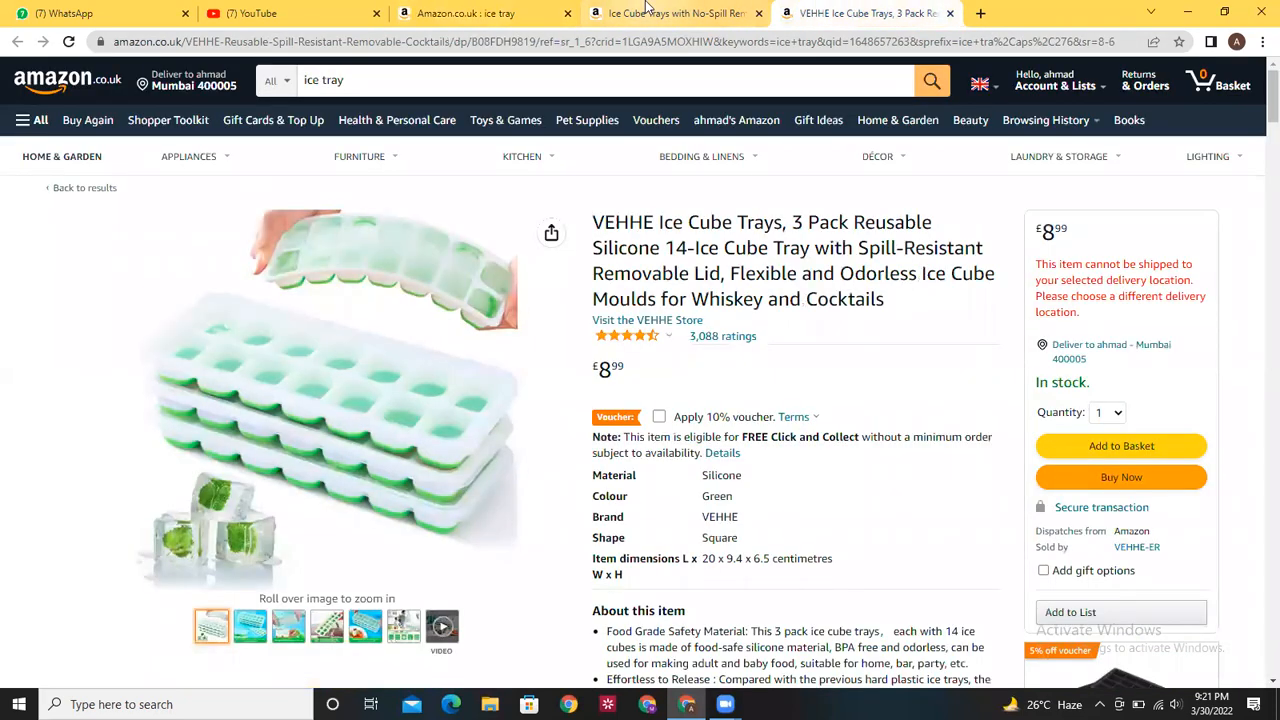
left_click(645, 10)
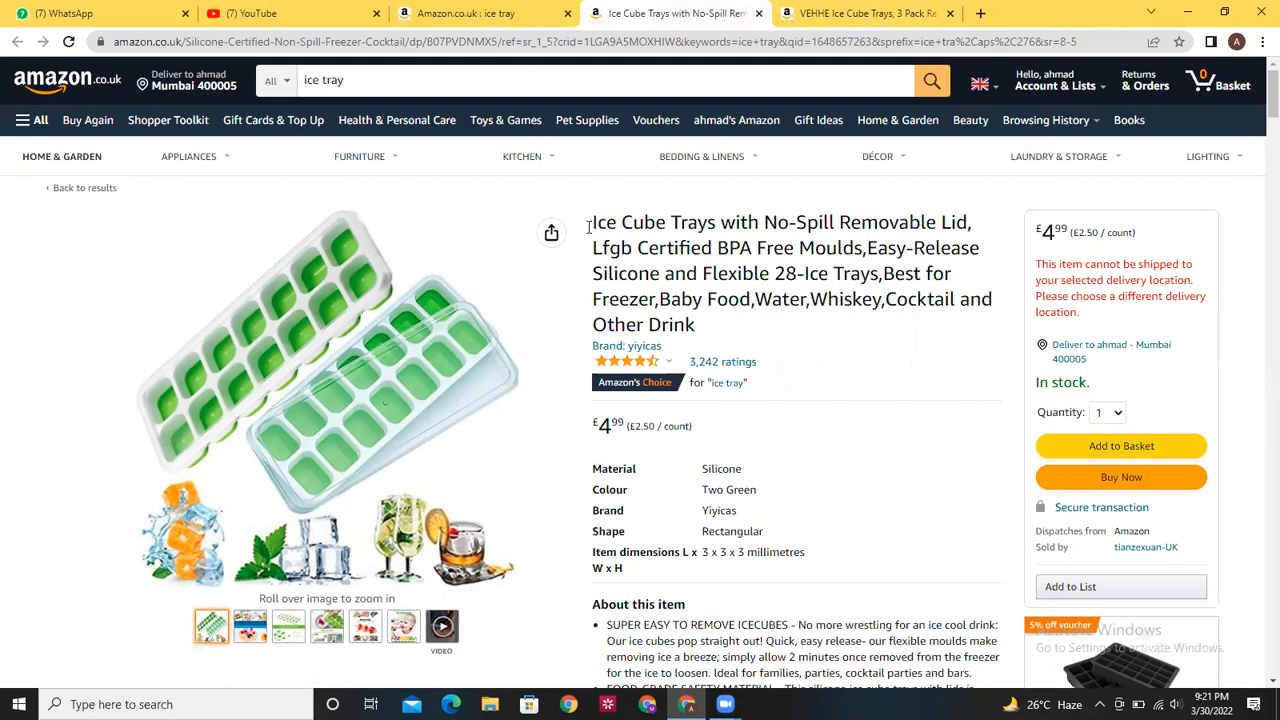
left_click_drag(593, 223, 720, 332)
key("ctrl+c")
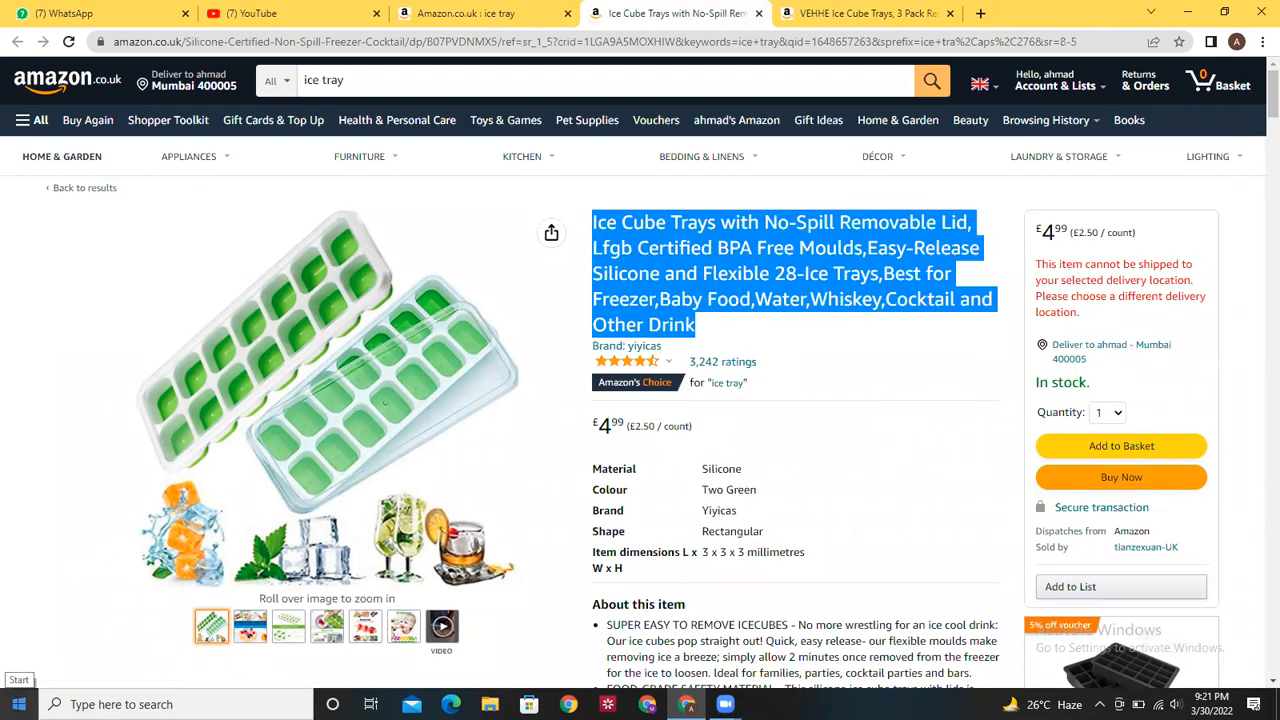
- Open Microsoft Word 2010 with a blank document and dismiss the activation wizard
left_click(18, 703)
type("word")
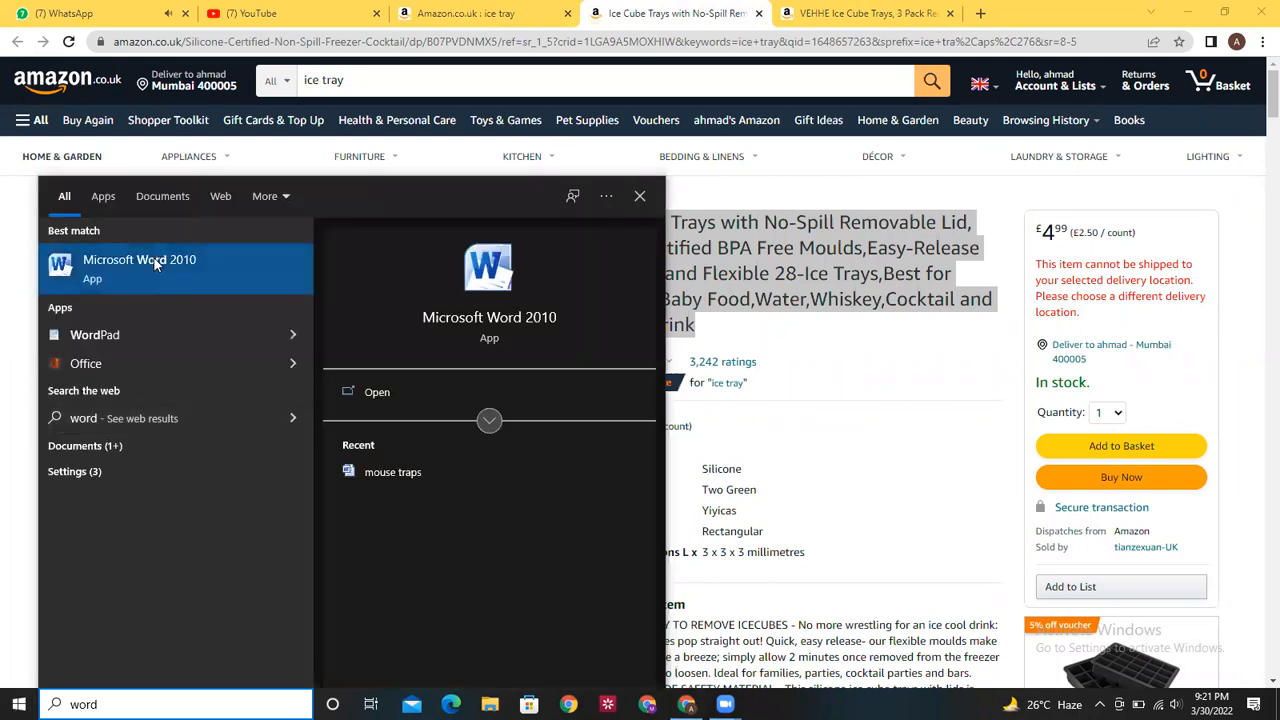
left_click(157, 252)
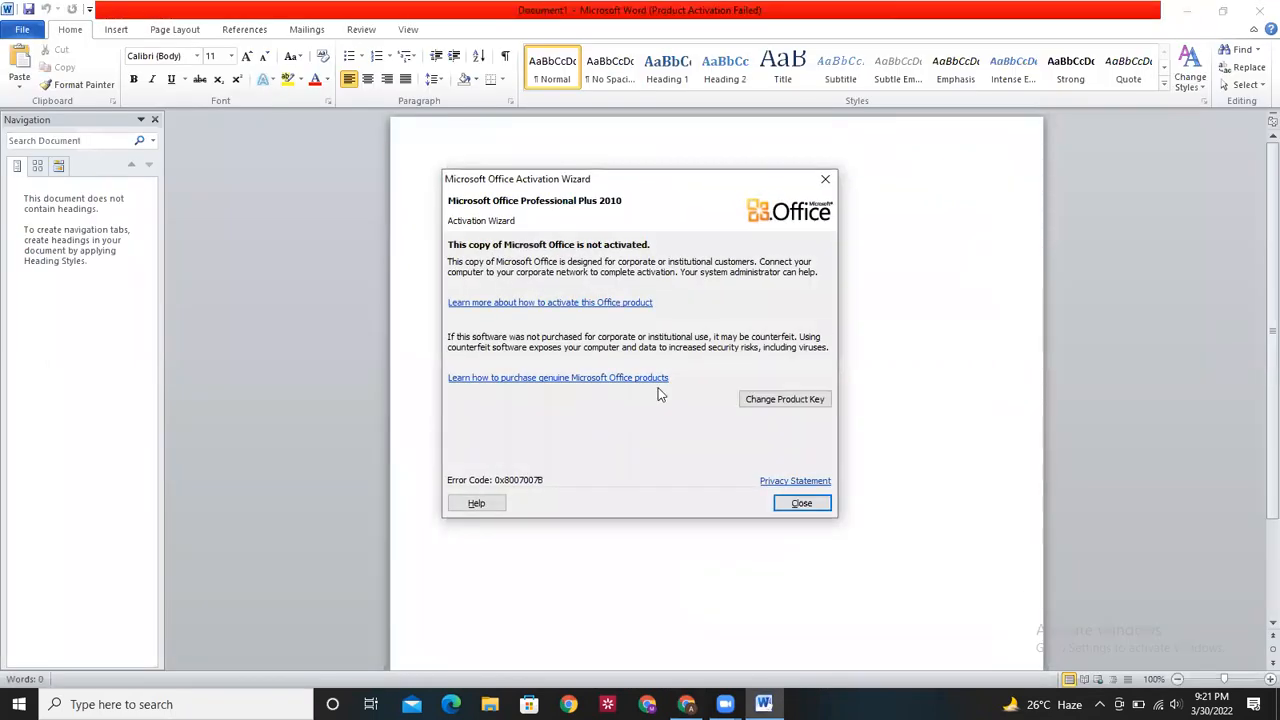
left_click(801, 503)
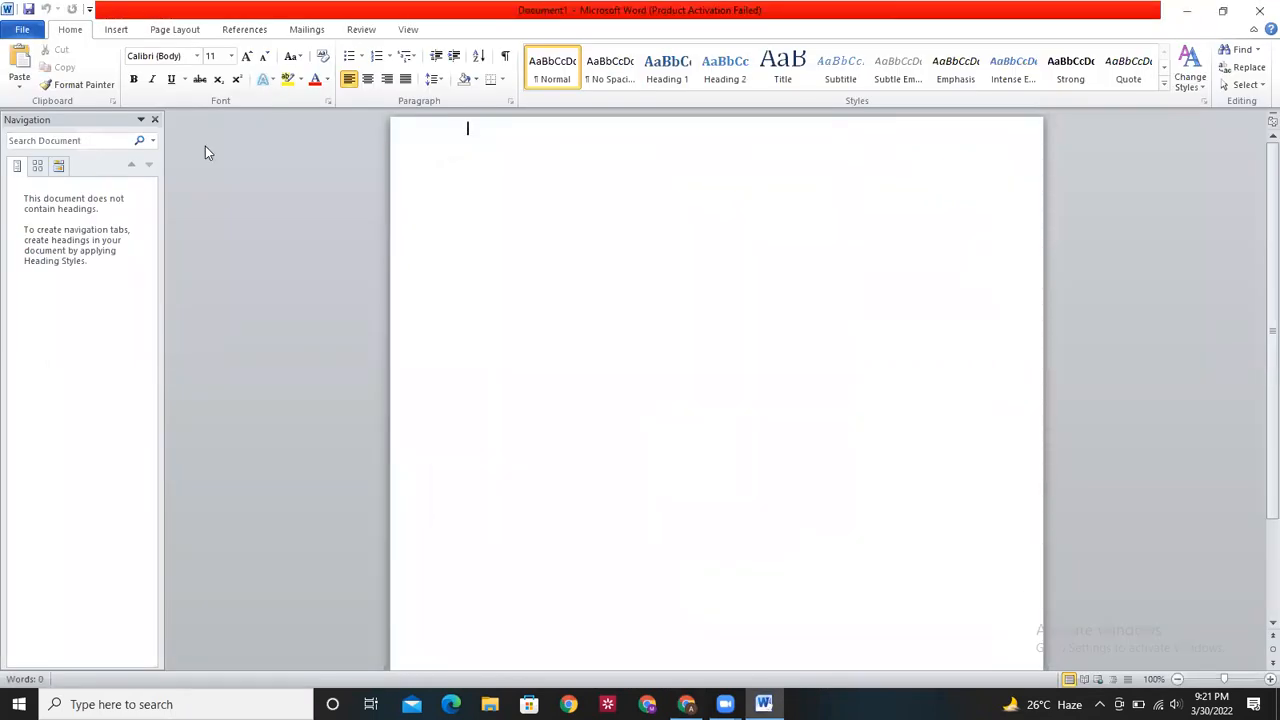
- Set the font size to 48 and paste the copied No-Spill tray title into the document
left_click(231, 56)
left_click(212, 265)
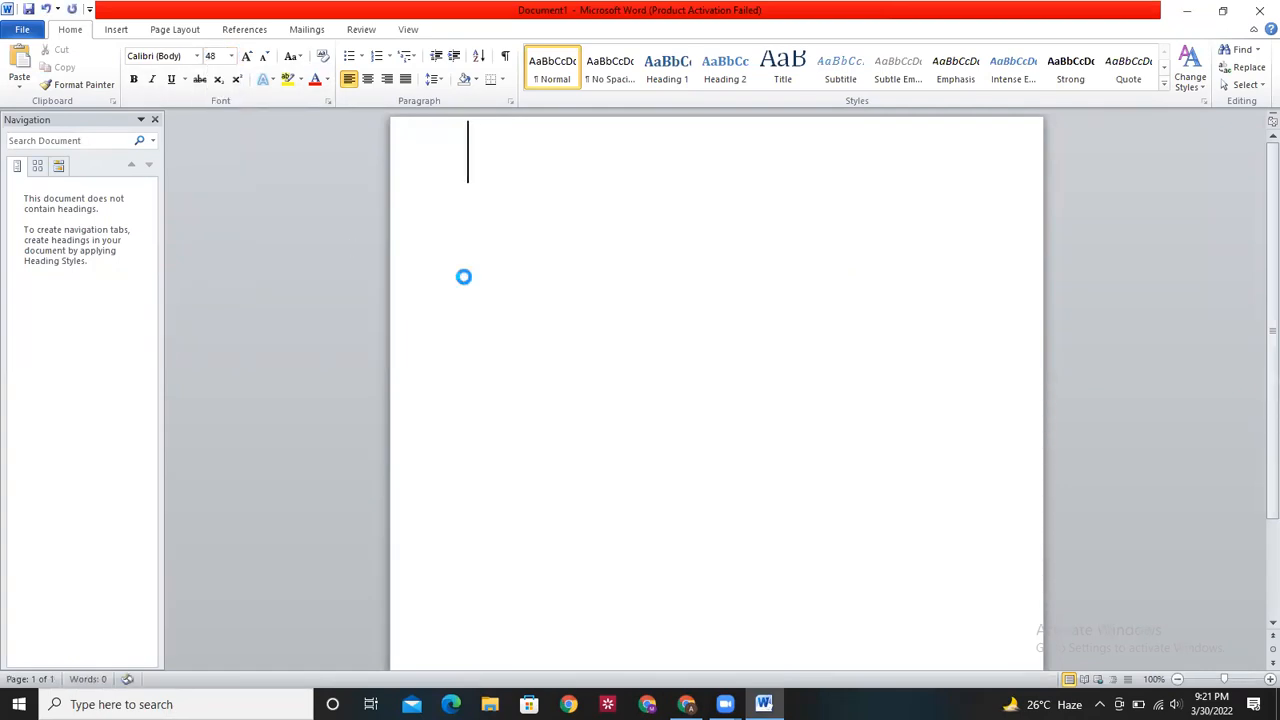
key("ctrl+v")
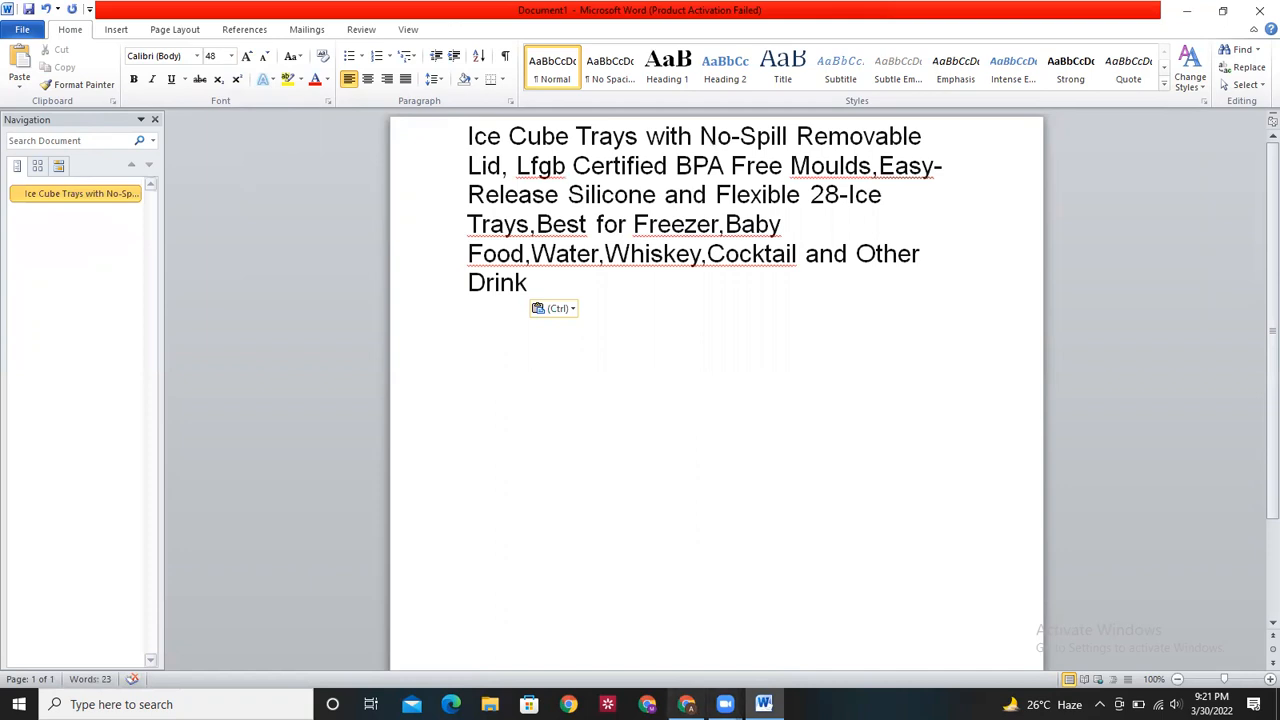
- Copy the VEHHE listing's full product title from the browser and paste it below the No-Spill title in the Word document
key("alt+Tab")
key("ctrl+Tab")
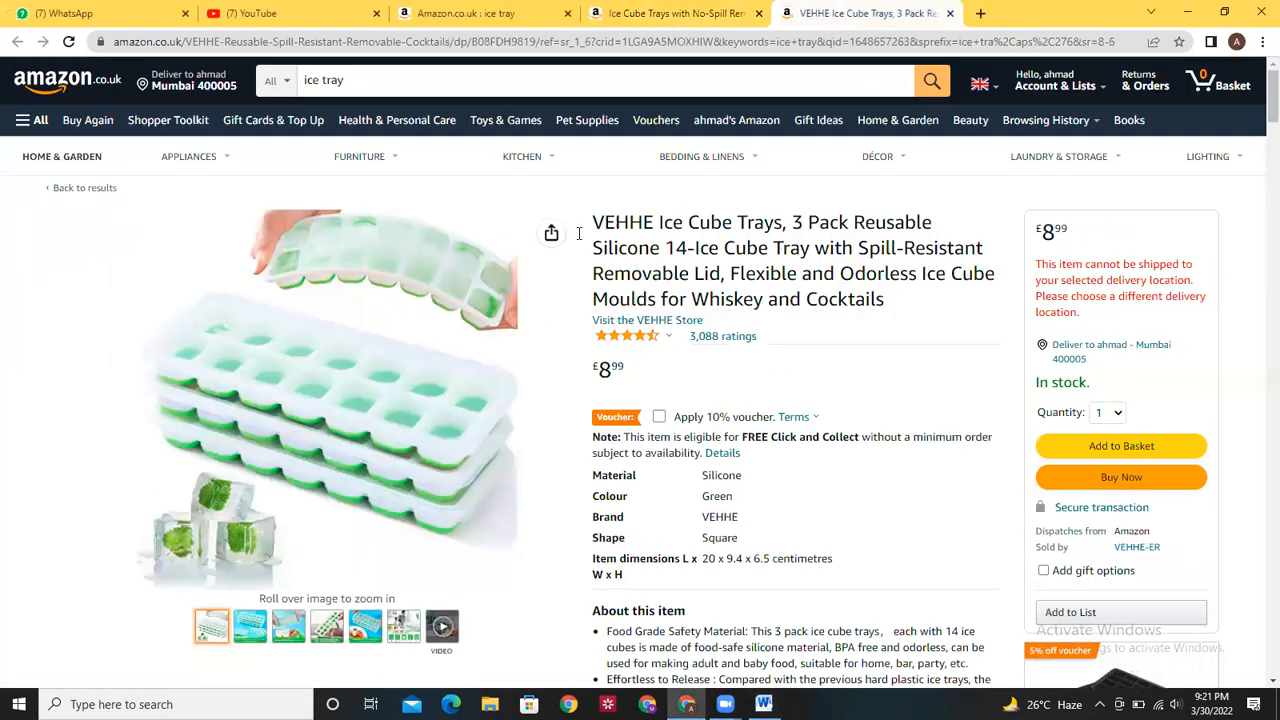
left_click_drag(592, 224, 940, 301)
key("ctrl+c")
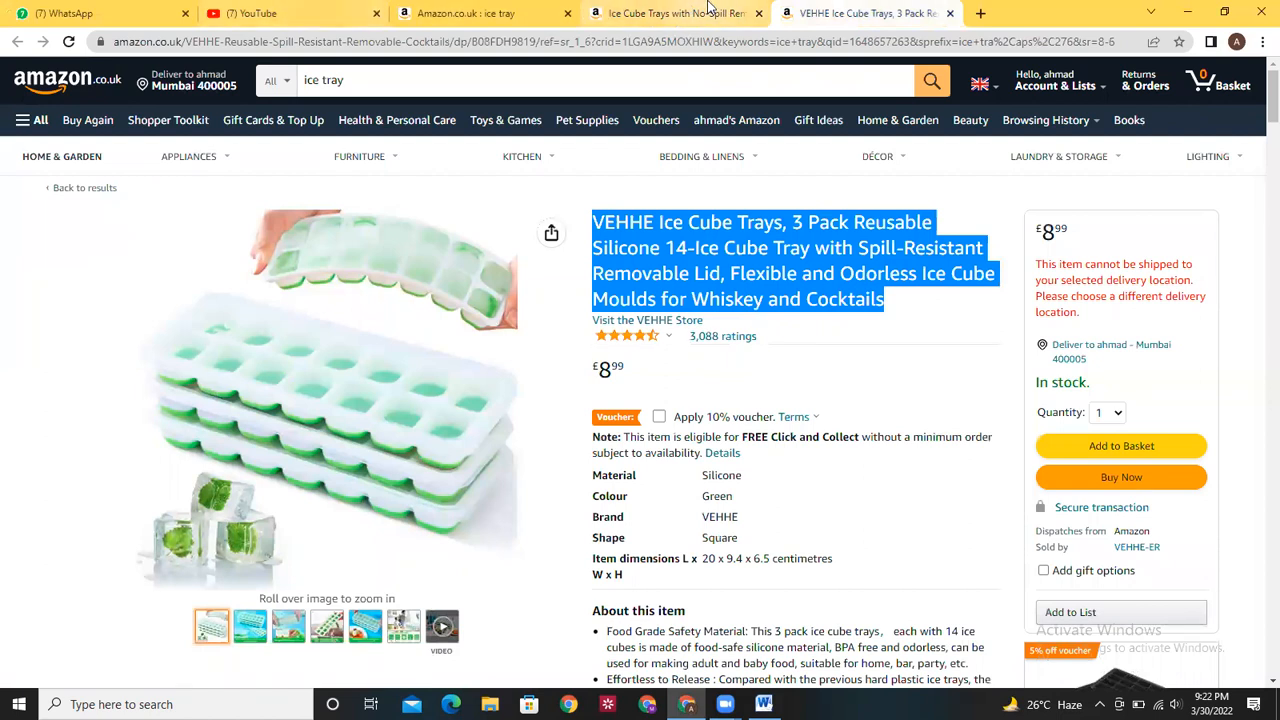
left_click(763, 704)
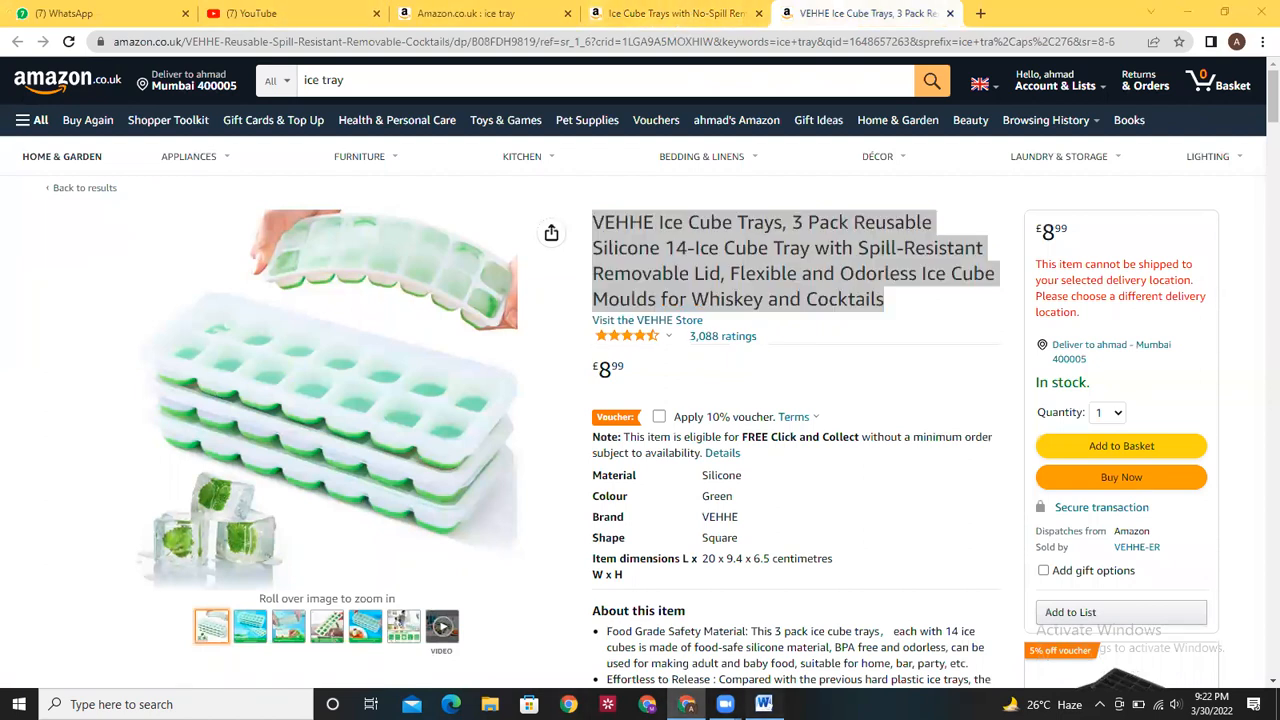
key("Return")
key("ctrl+v")
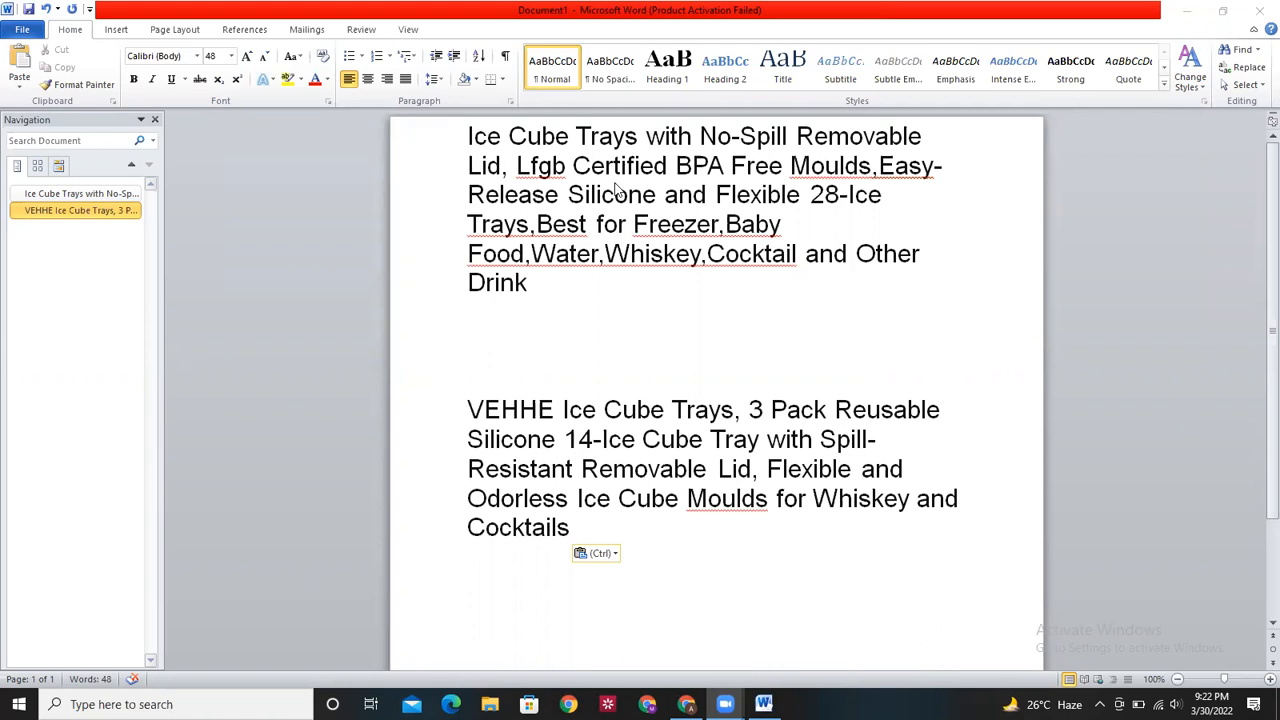
left_click(568, 175)
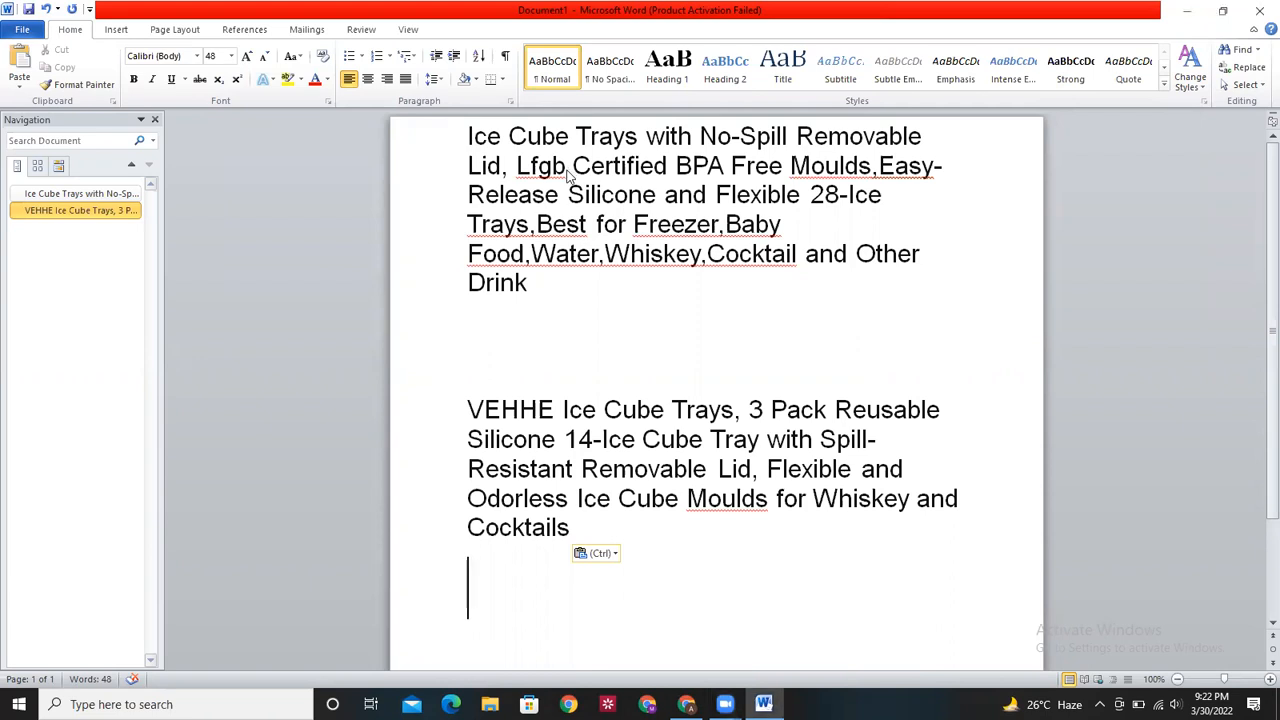
- Delete "Lfgb,", the comma after "Lid" and the word "with" from the No-Spill title
double_click(545, 173)
key("Delete")
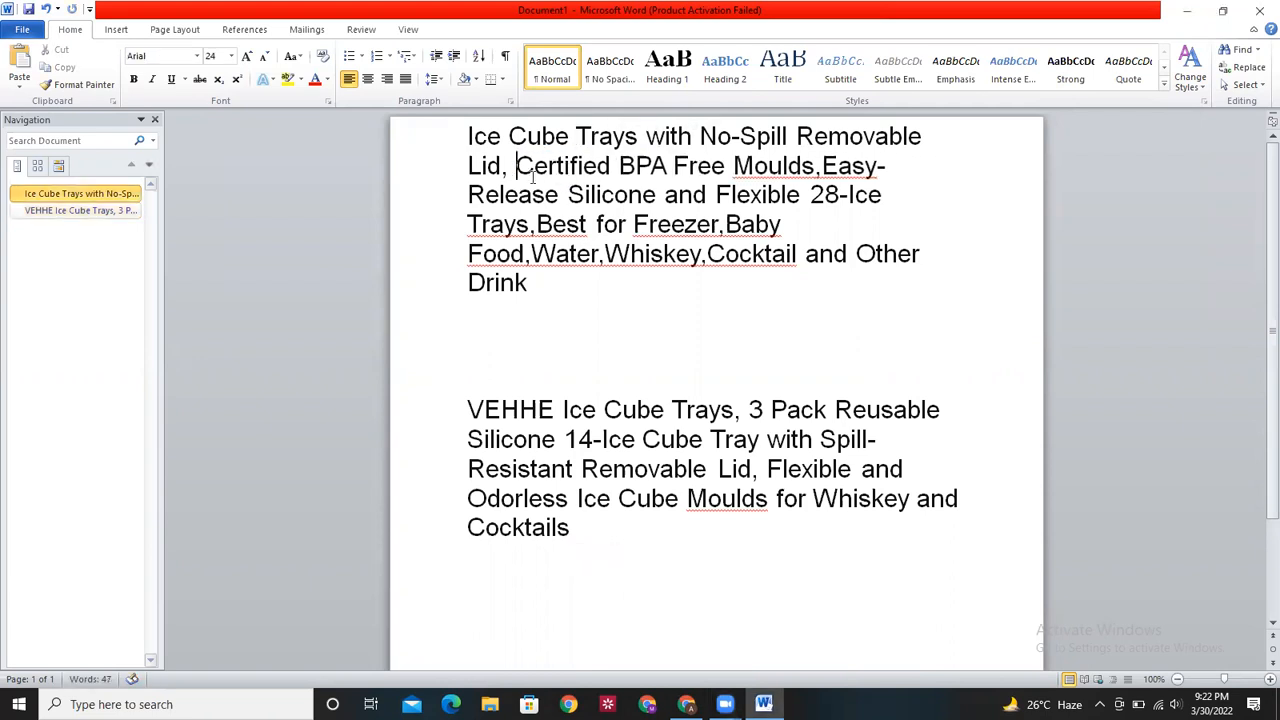
key("BackSpace")
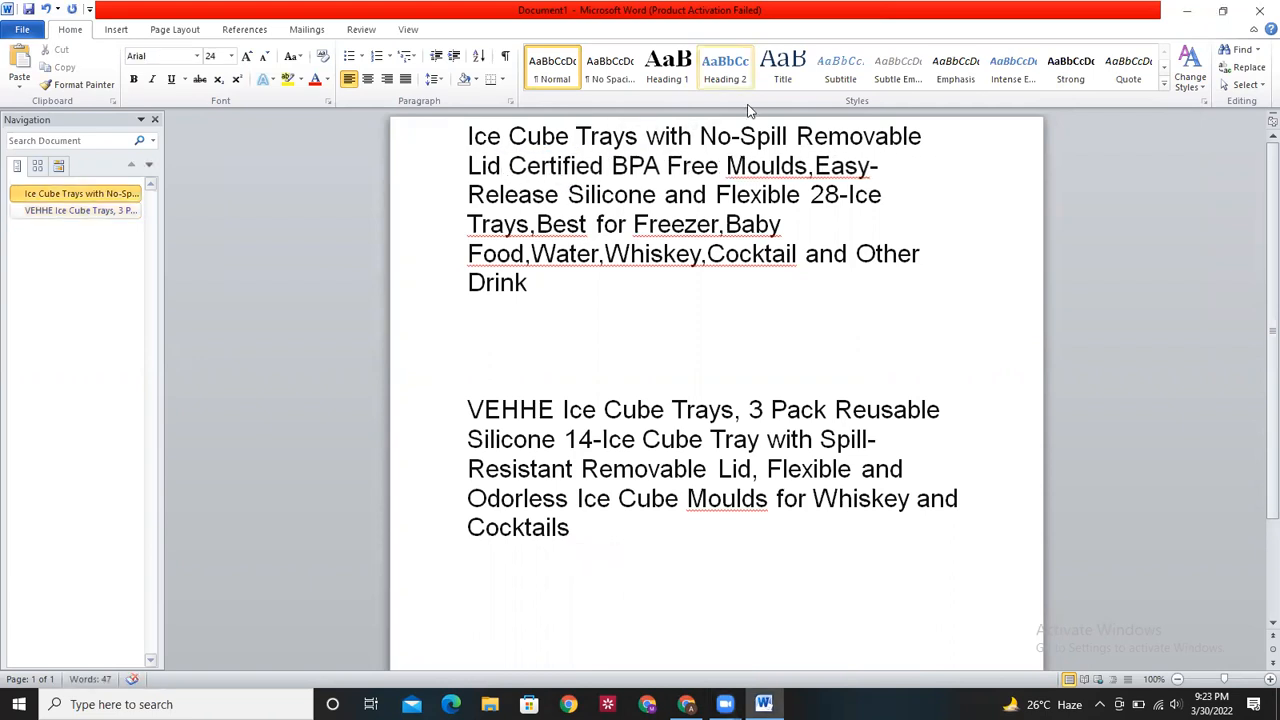
double_click(689, 143)
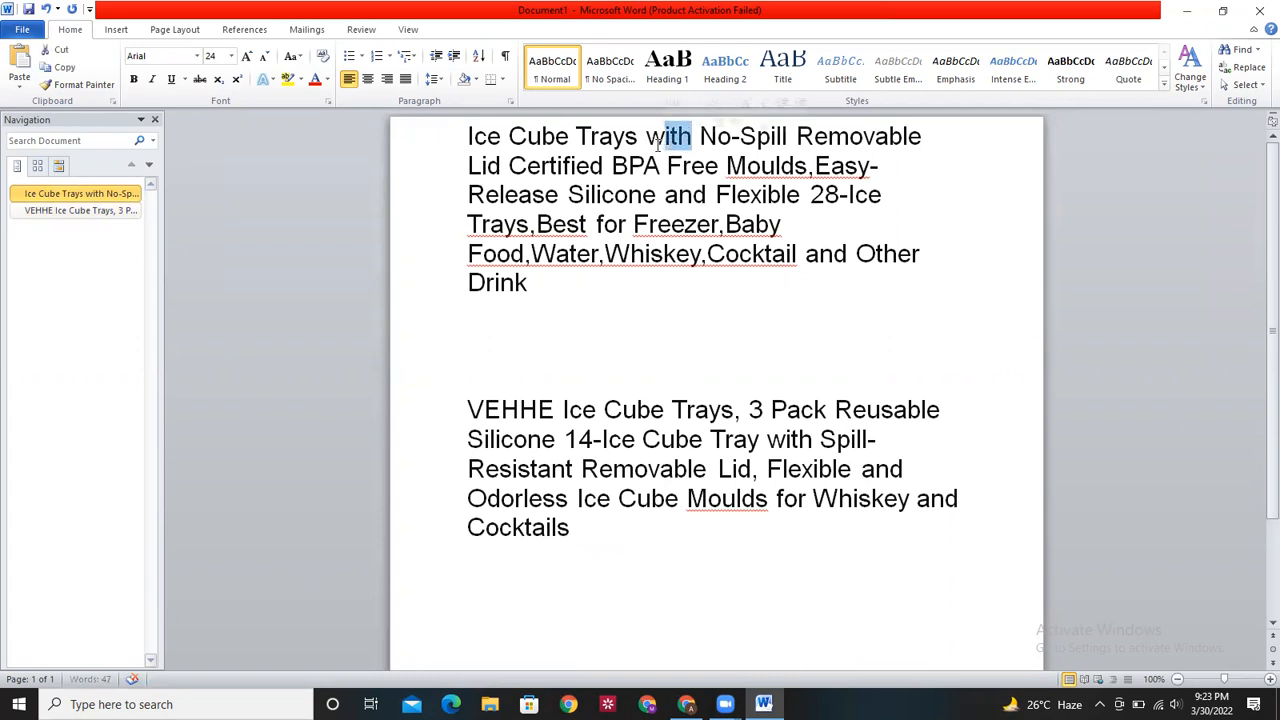
key("Delete")
- Delete "28-Ice" before "Trays" in the No-Spill title
left_click(784, 195)
key("BackSpace")
key("BackSpace")
key("BackSpace")
key("BackSpace")
key("BackSpace")
key("BackSpace")
key("BackSpace")
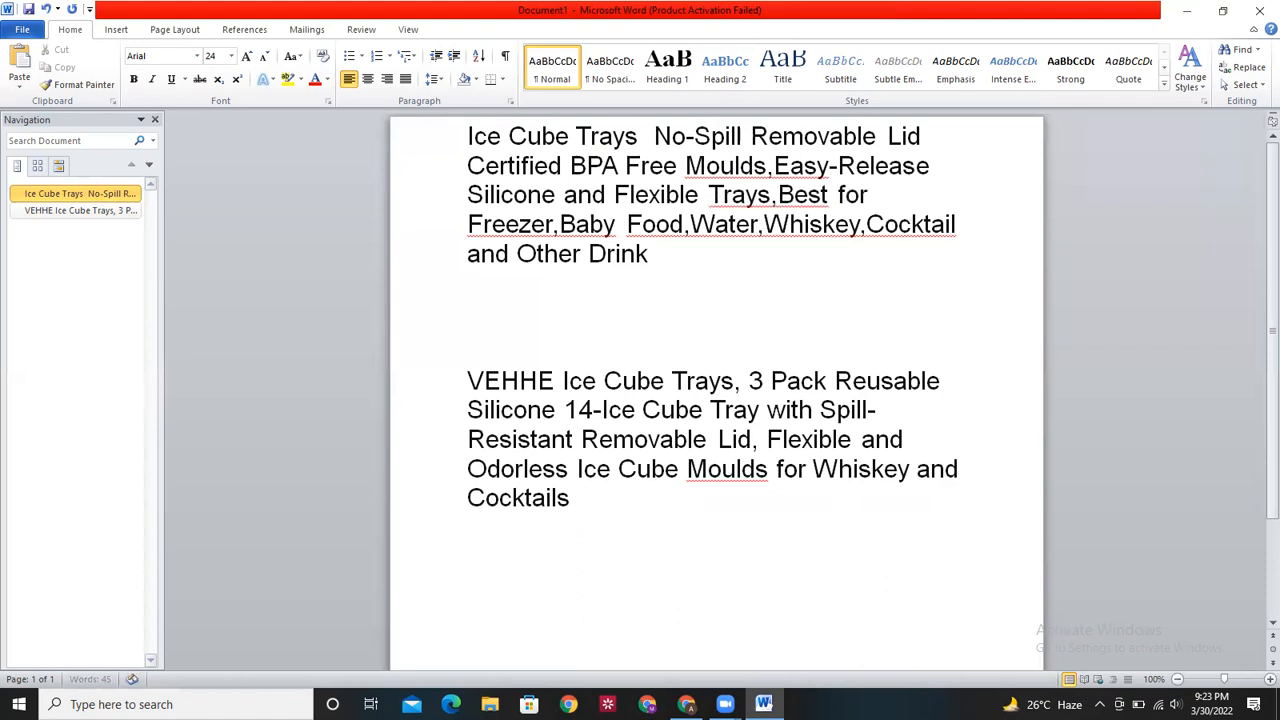
- Remove the comma after "Freezer" and the word "and" before "Other Drink" in the No-Spill title
left_click(560, 226)
key("BackSpace")
left_click(511, 262)
key("BackSpace")
key("BackSpace")
key("BackSpace")
key("BackSpace")
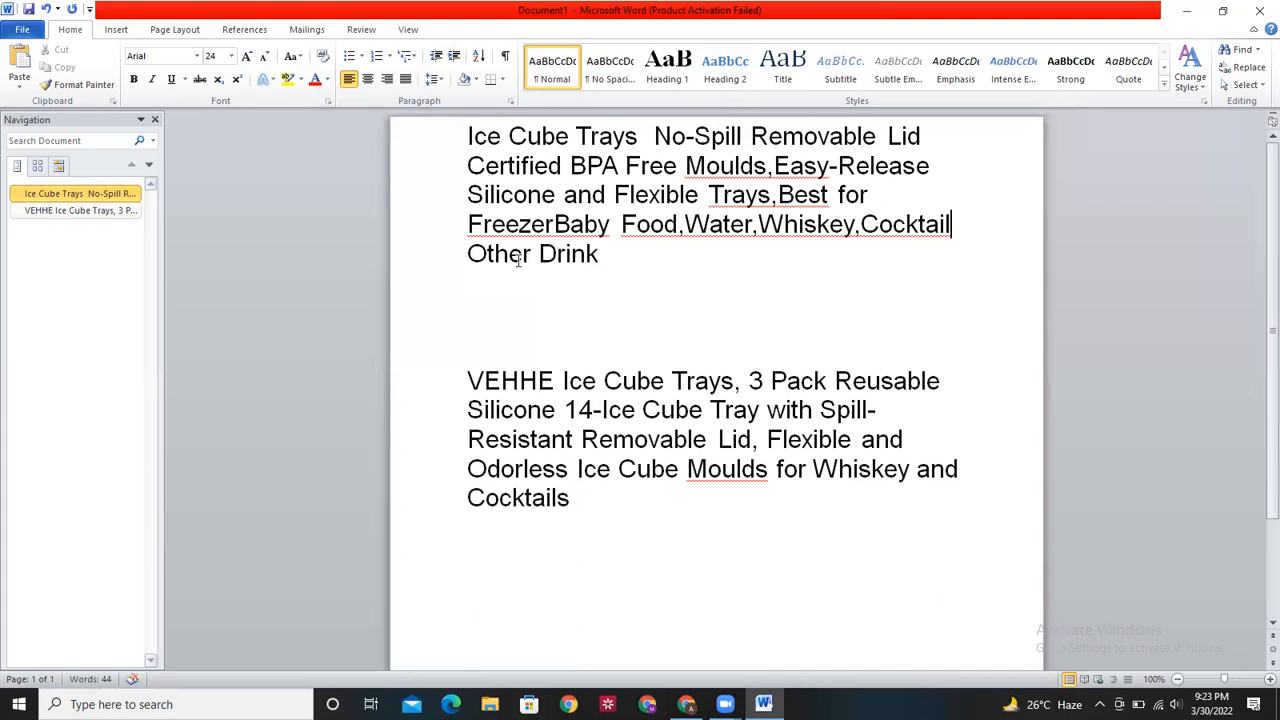
- Delete the word "Other" before "Drink" at the end of the No-Spill title
left_click(531, 255)
key("BackSpace")
key("BackSpace")
key("BackSpace")
key("BackSpace")
key("BackSpace")
- Delete "for" after "Best" in the No-Spill title and separate "Freezer" and "Baby" with a space
left_click(875, 195)
key("BackSpace")
key("BackSpace")
key("BackSpace")
key("BackSpace")
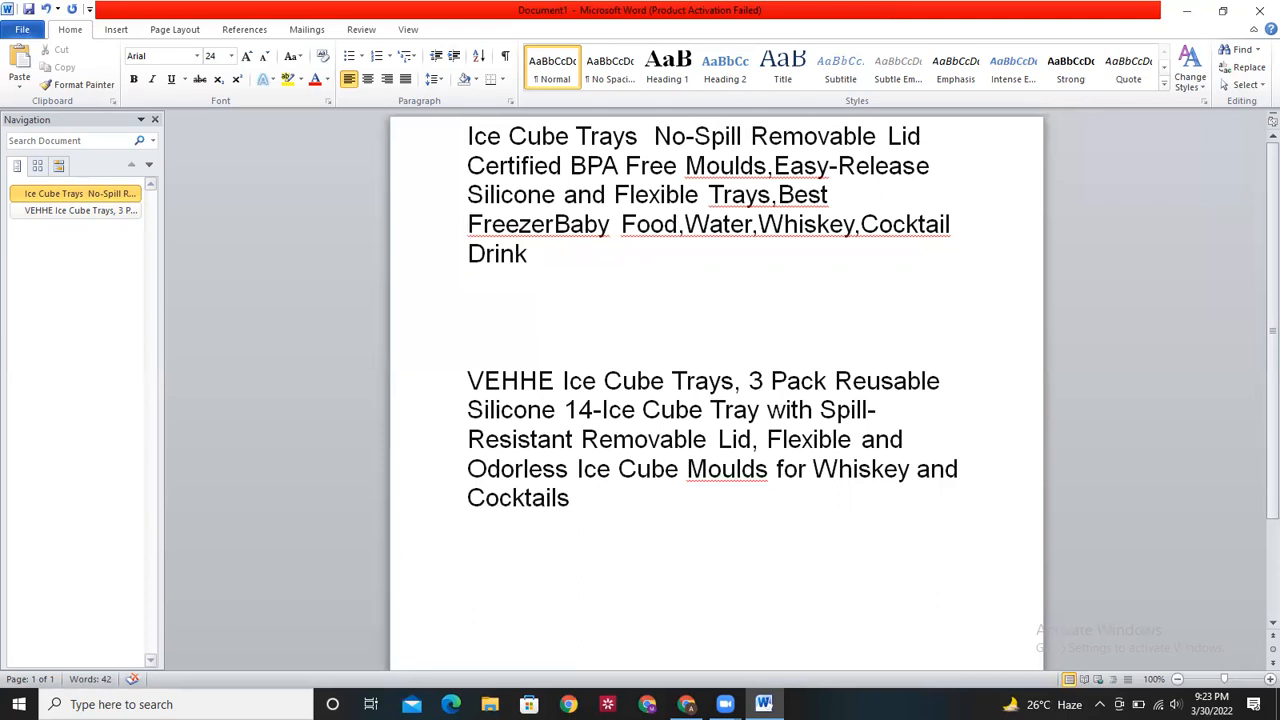
left_click(557, 224)
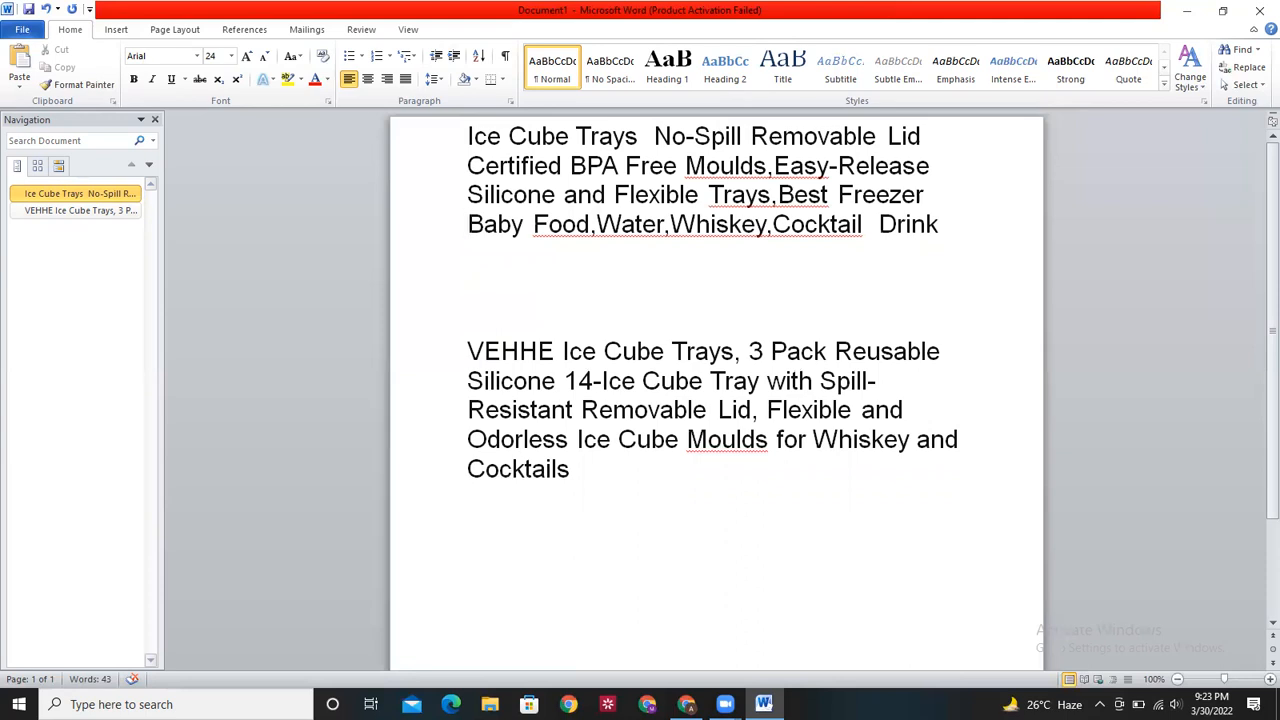
- Examine the trimmed No-Spill title, focusing on the phrase "Ice Cube Trays" and its individual words as keywords
left_click_drag(461, 145, 940, 228)
left_click(934, 272)
left_click_drag(502, 137, 462, 141)
left_click(461, 137)
left_click_drag(638, 136, 465, 133)
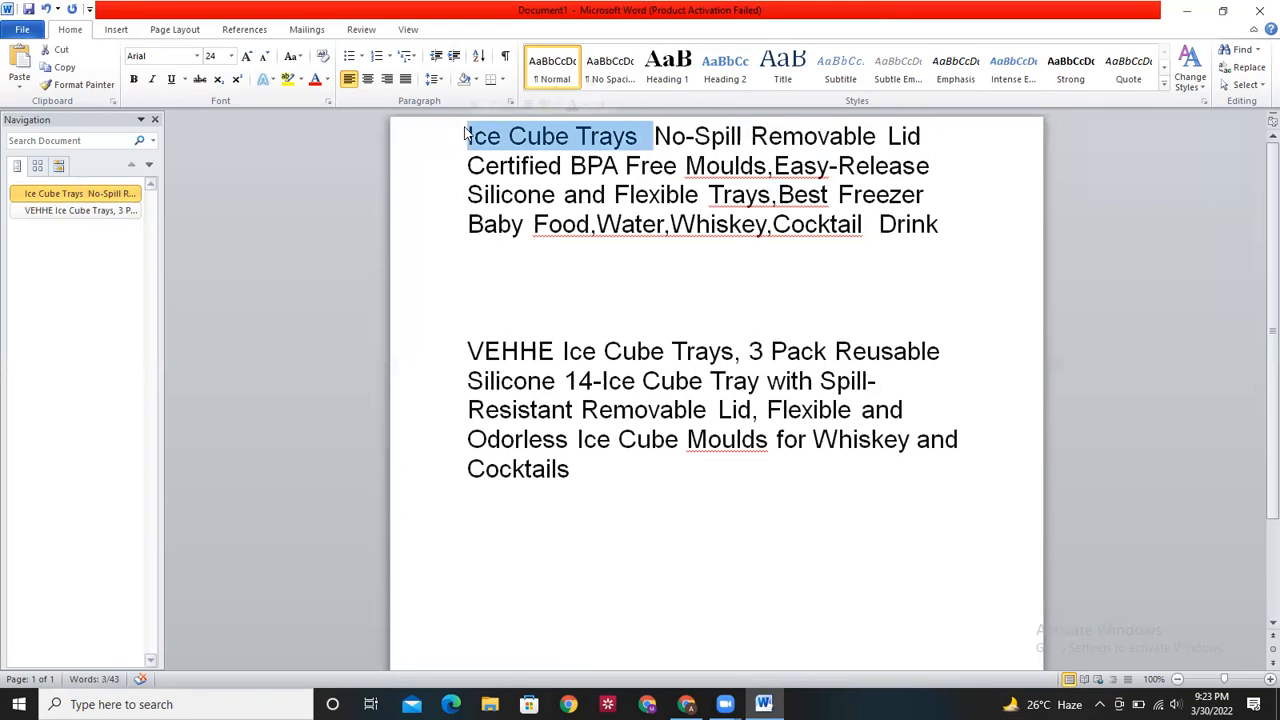
left_click(530, 272)
left_click_drag(466, 133, 500, 140)
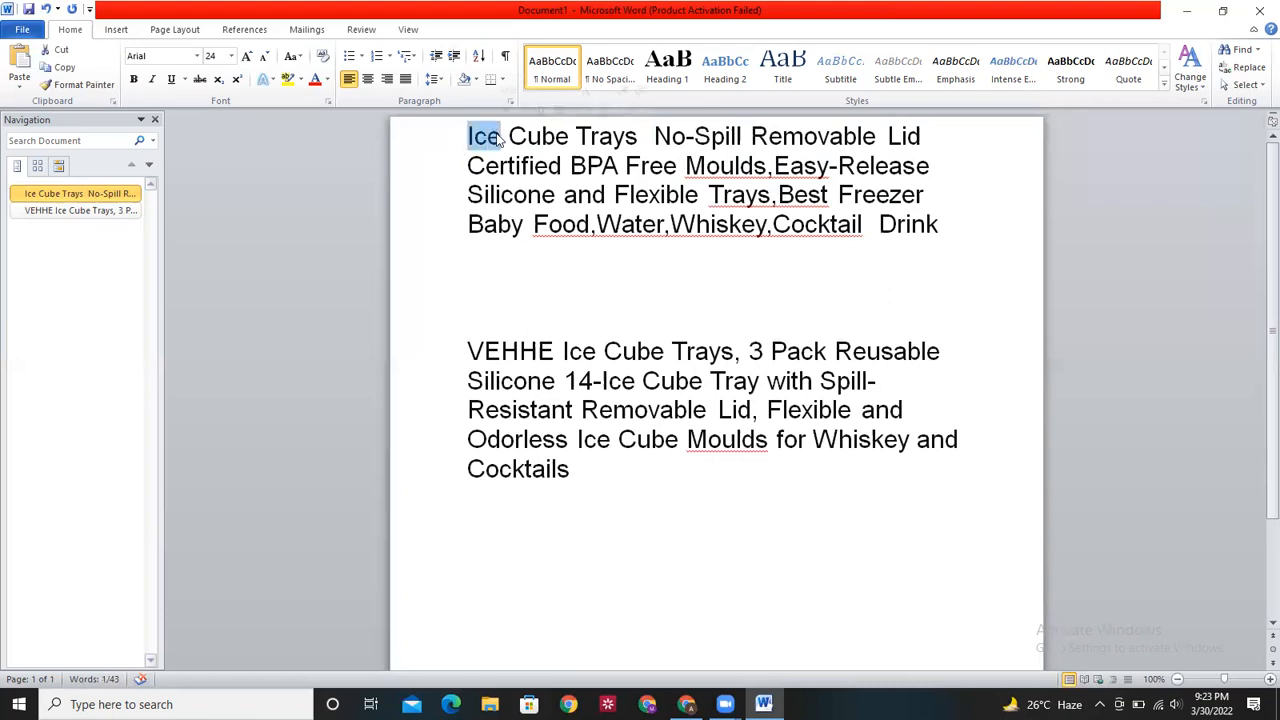
left_click(466, 350)
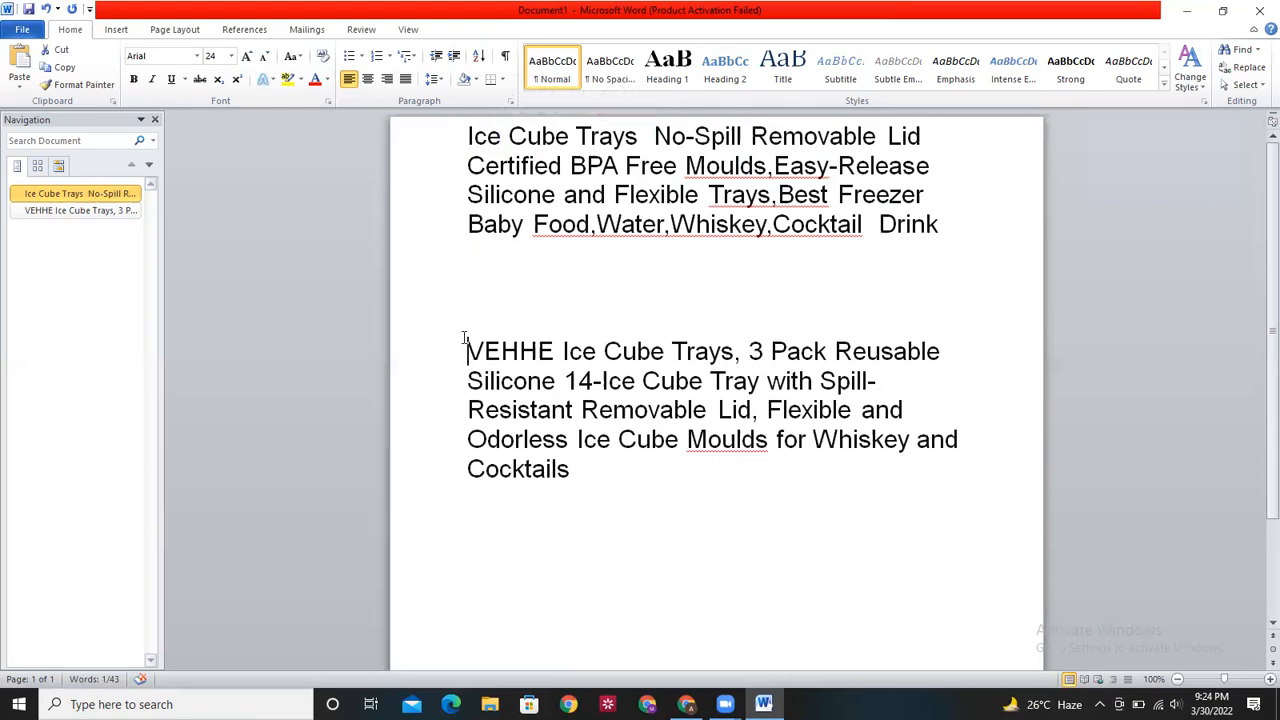
left_click_drag(468, 136, 573, 137)
left_click(573, 137)
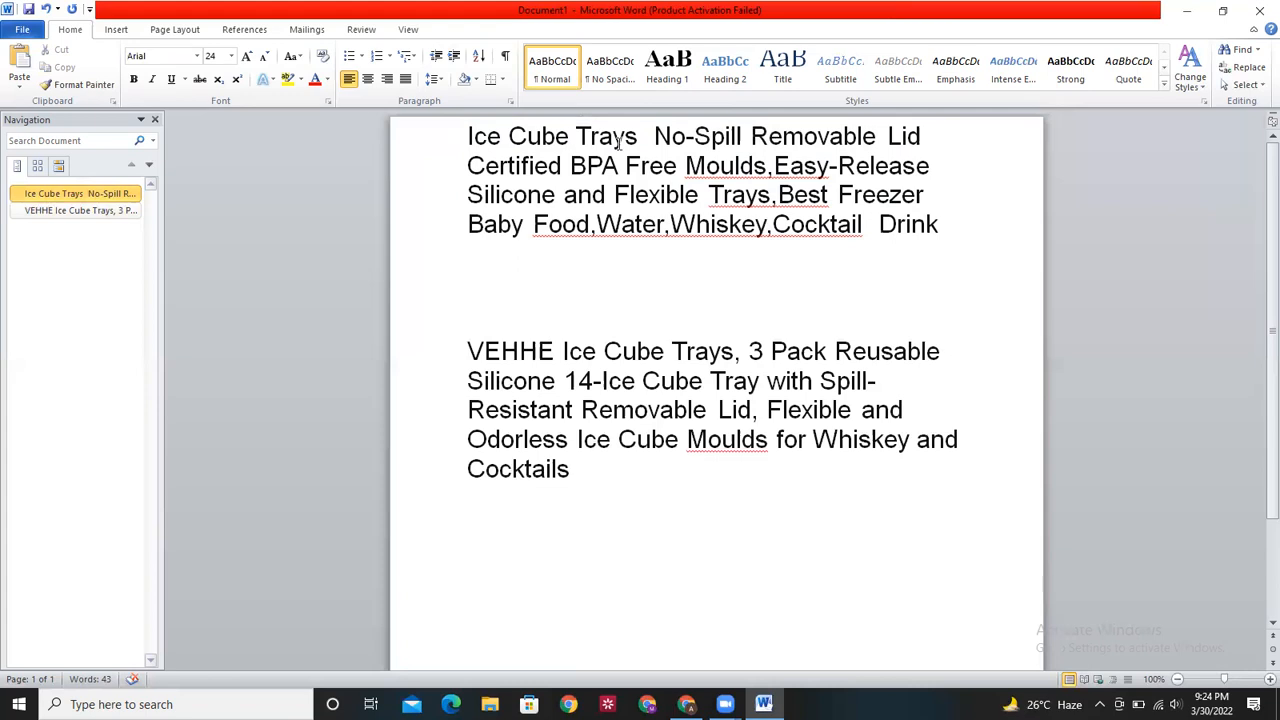
left_click_drag(636, 136, 477, 141)
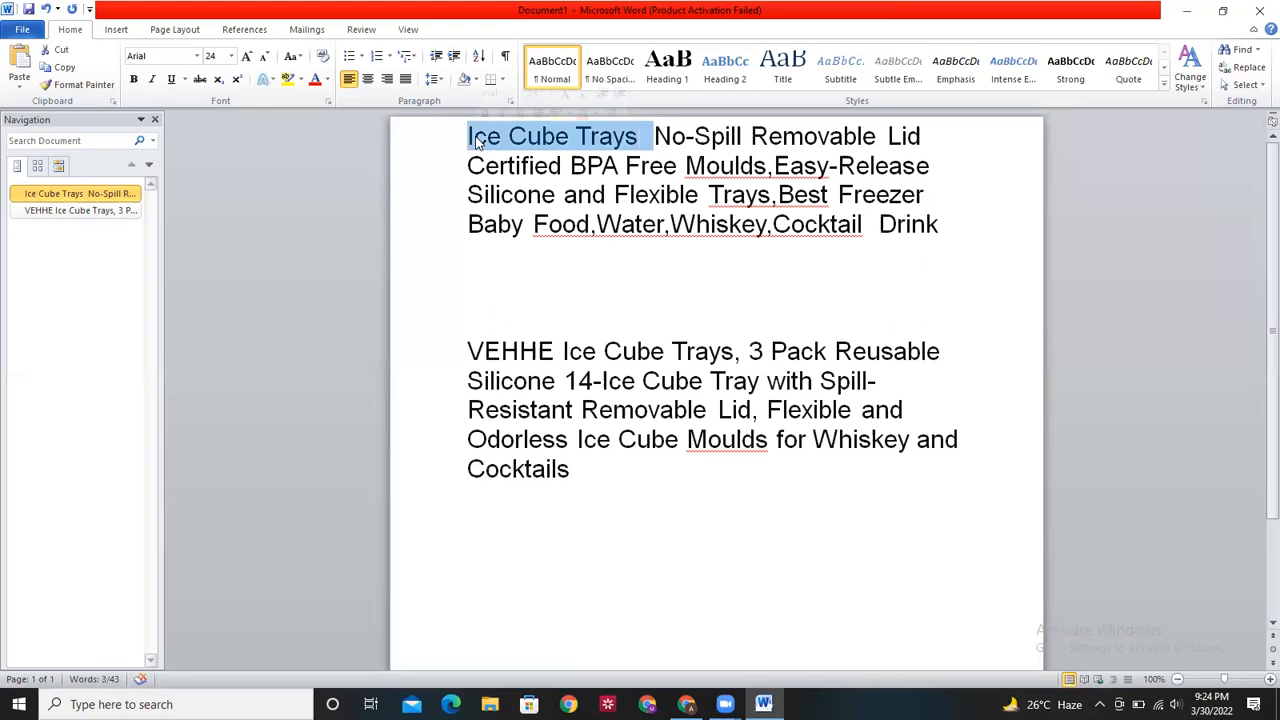
left_click(513, 281)
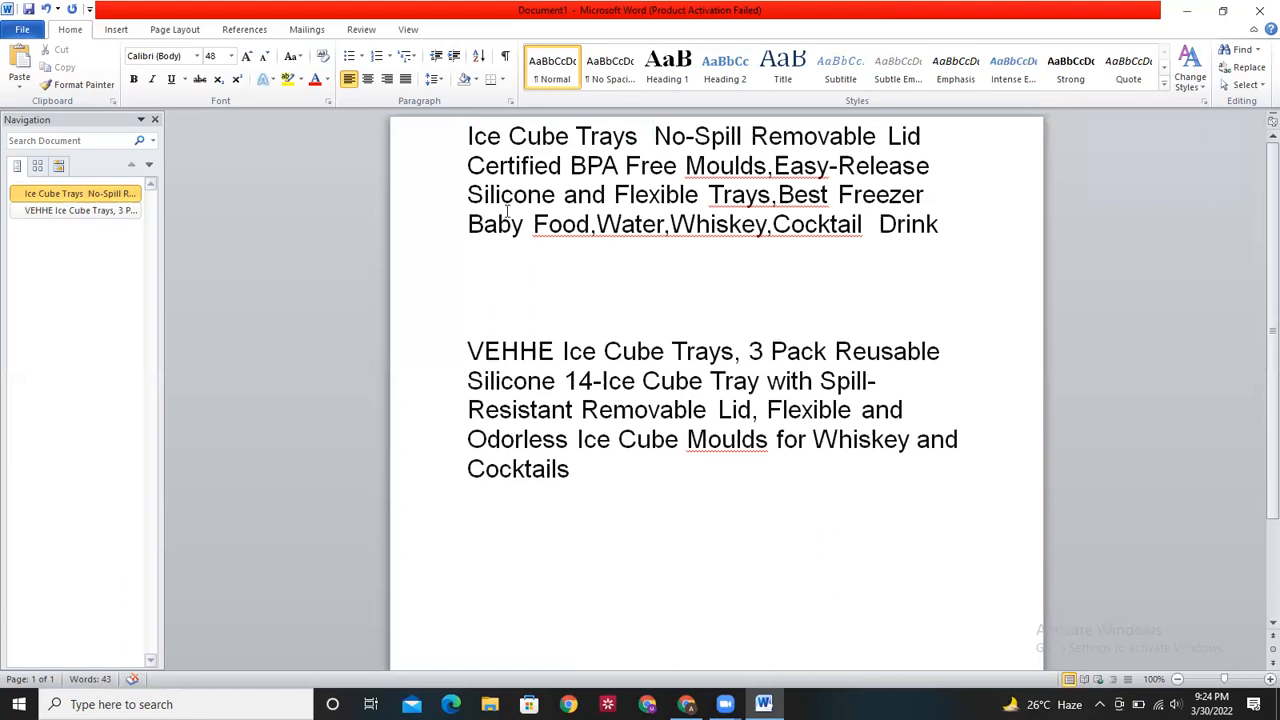
left_click(470, 145)
left_click_drag(476, 143, 501, 143)
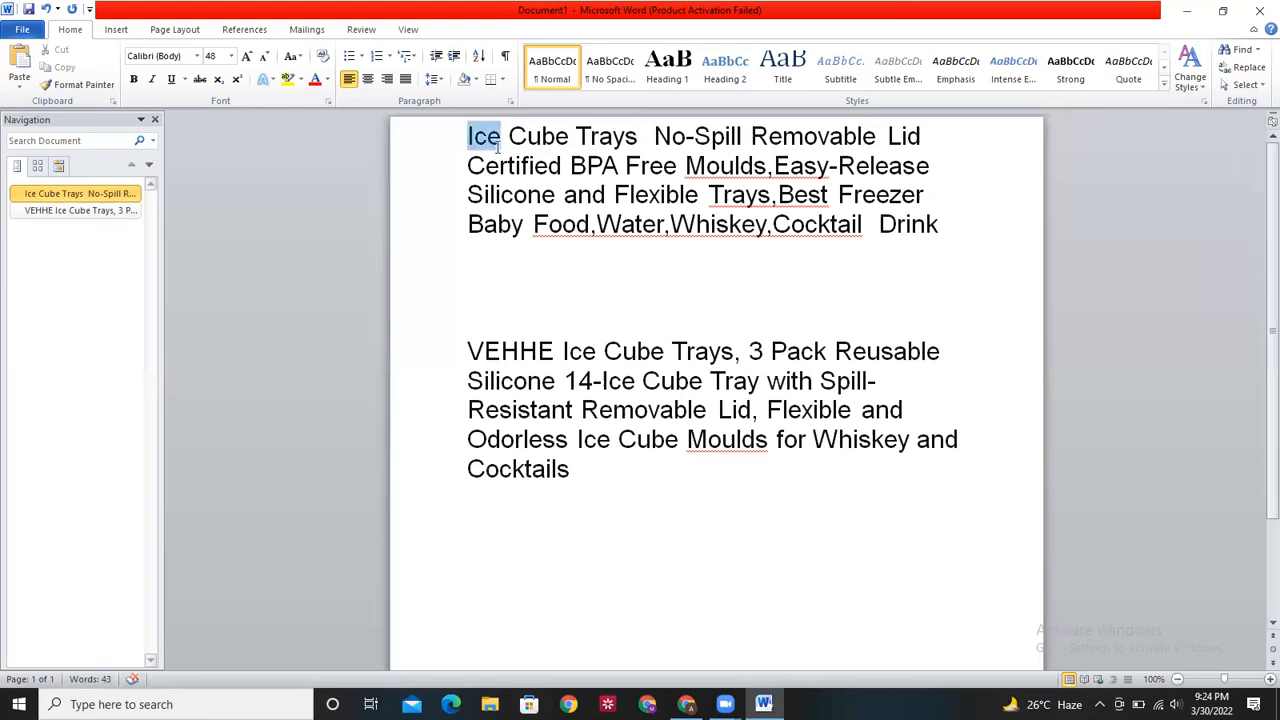
left_click(442, 226)
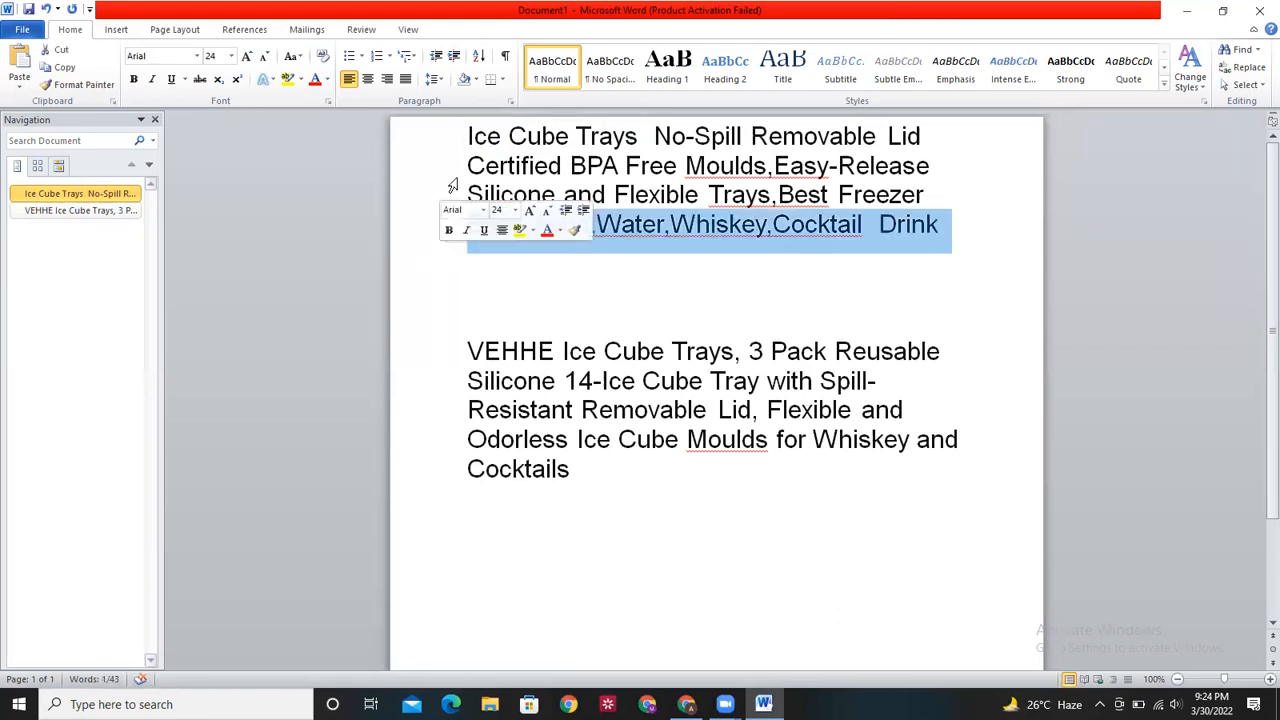
left_click(450, 172)
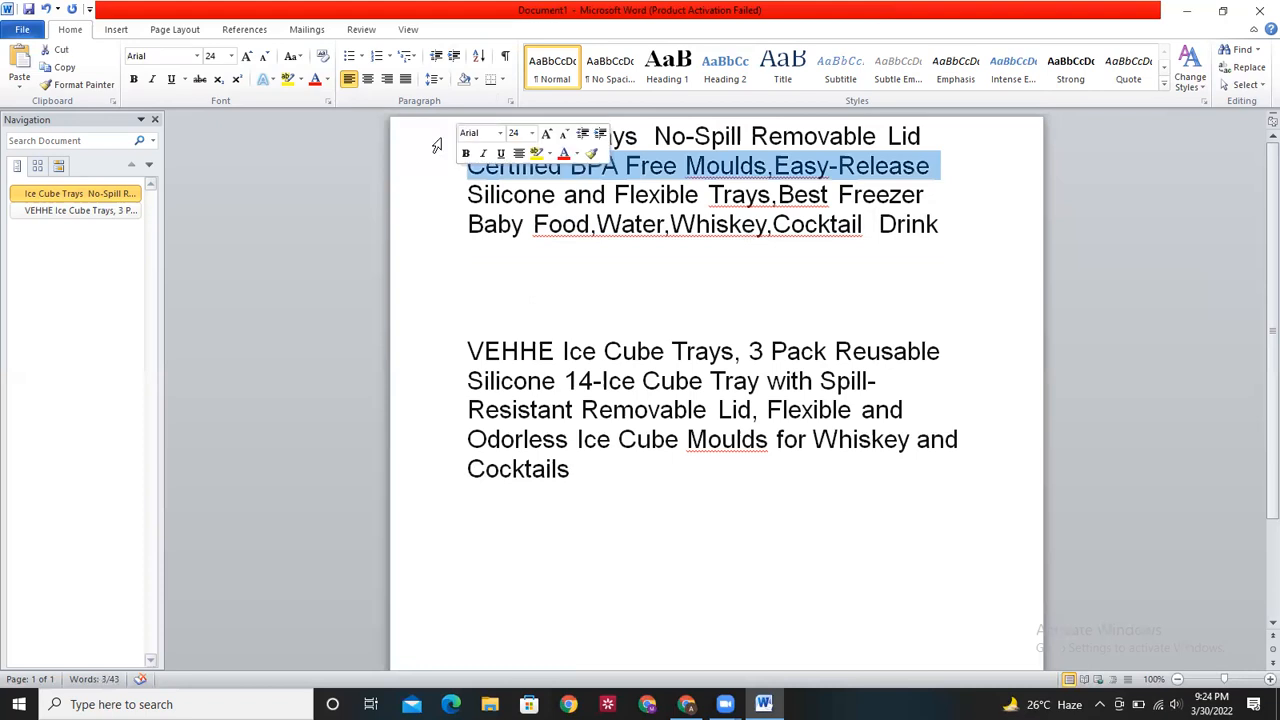
left_click(539, 345)
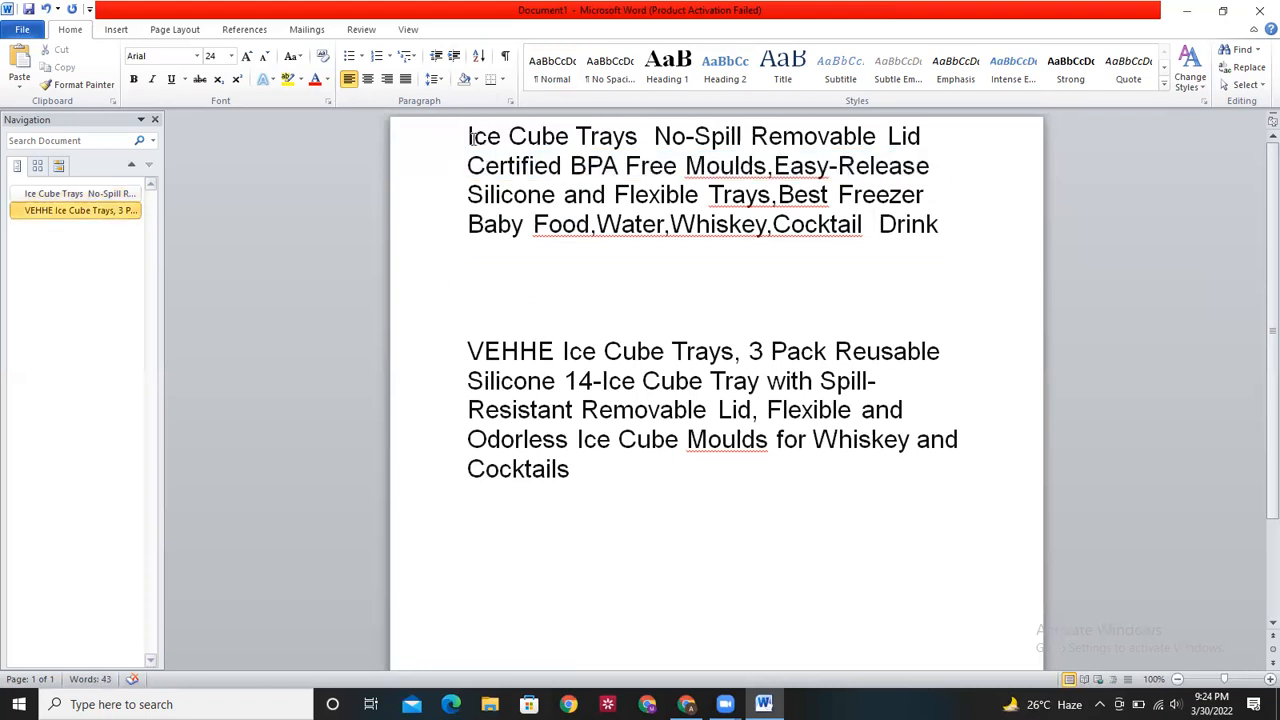
left_click_drag(468, 137, 567, 130)
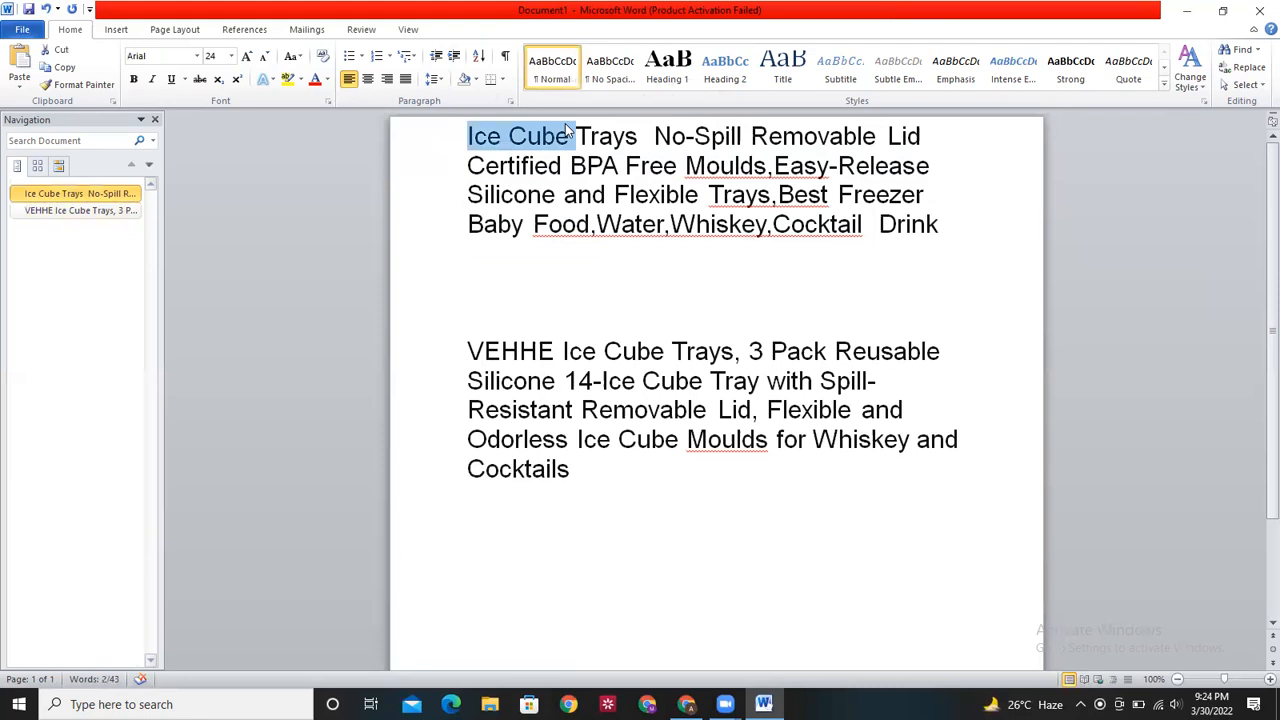
- Minimize the open browser and Word windows and open a maximized Google Chrome window with the "Amazon work" profile
left_click(686, 704)
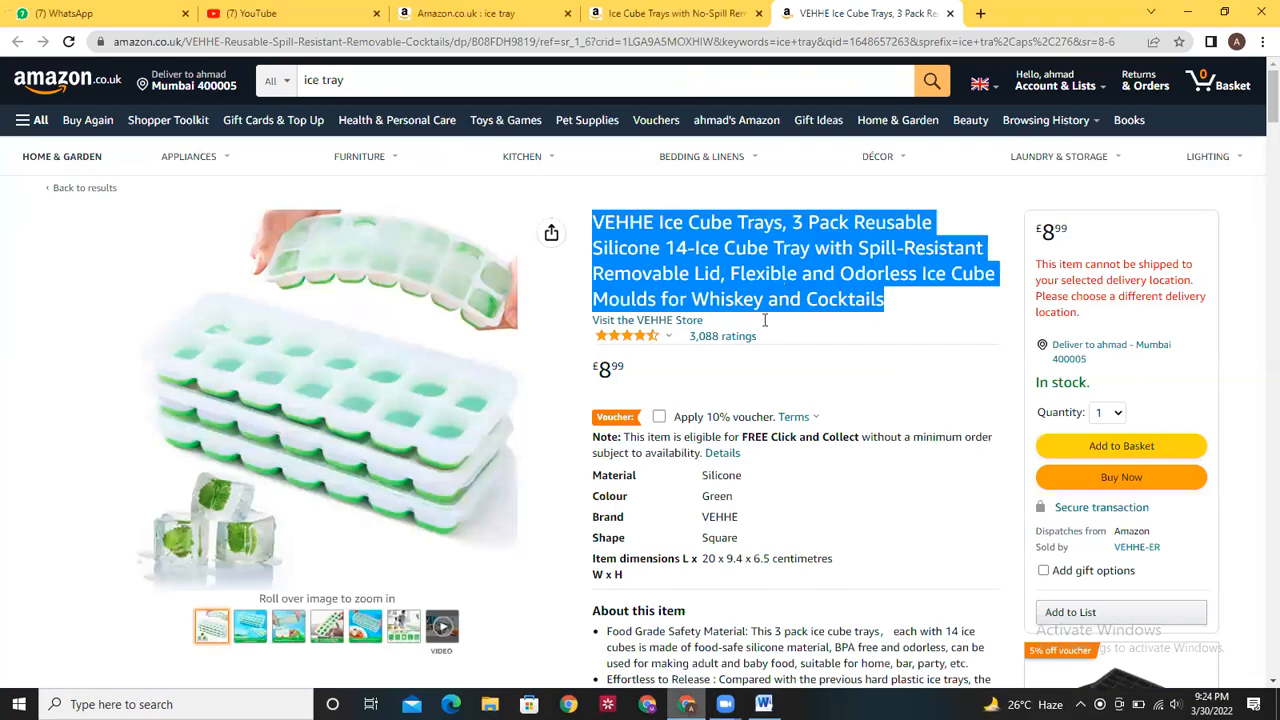
left_click(1187, 11)
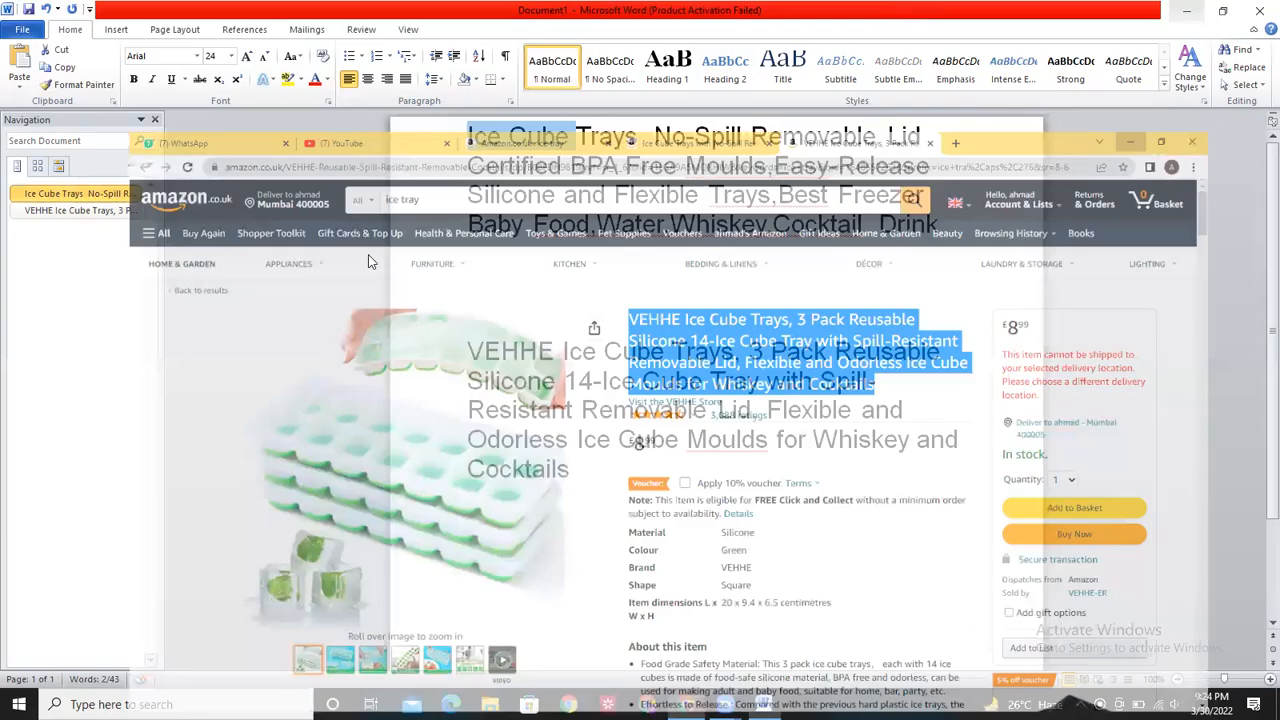
left_click(1186, 11)
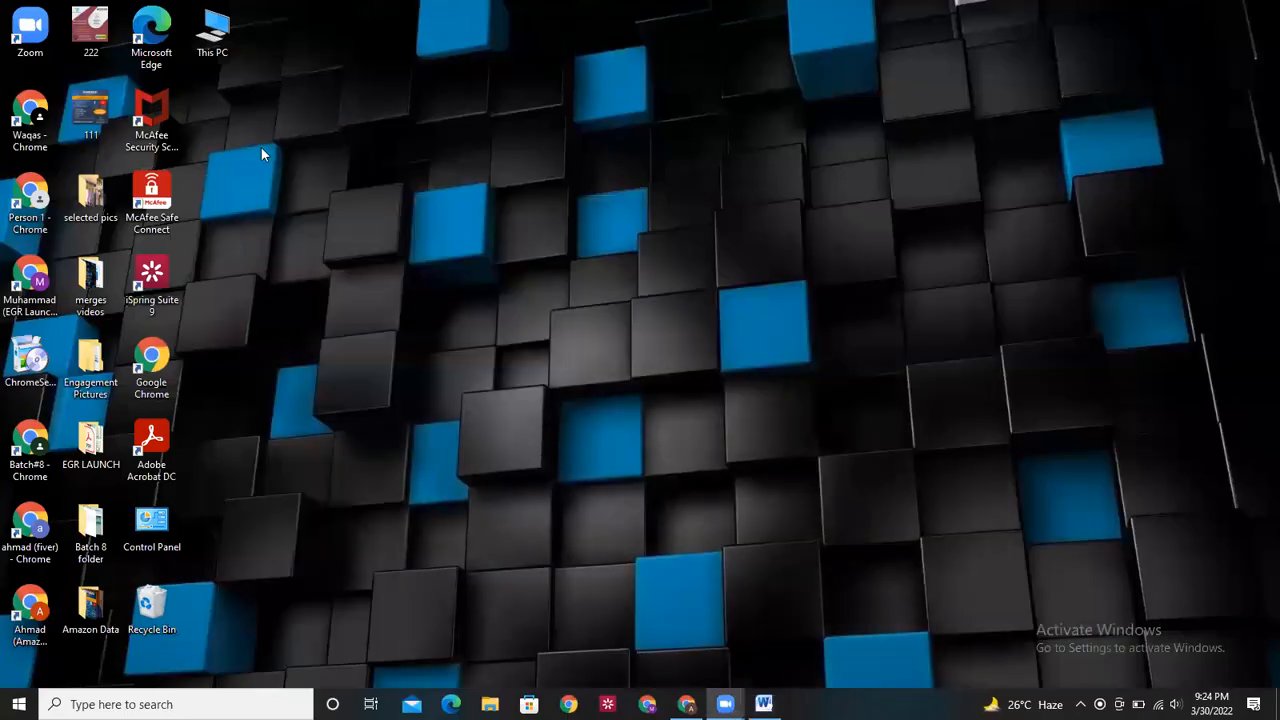
double_click(168, 382)
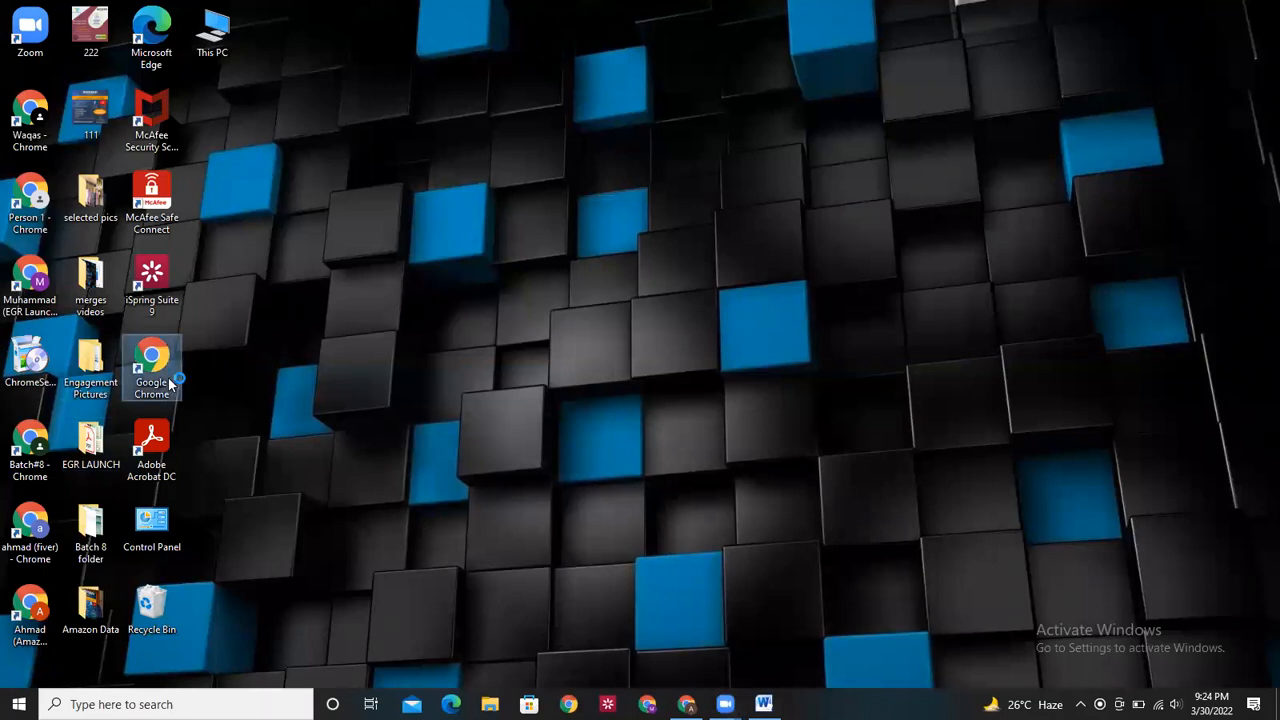
left_click(994, 37)
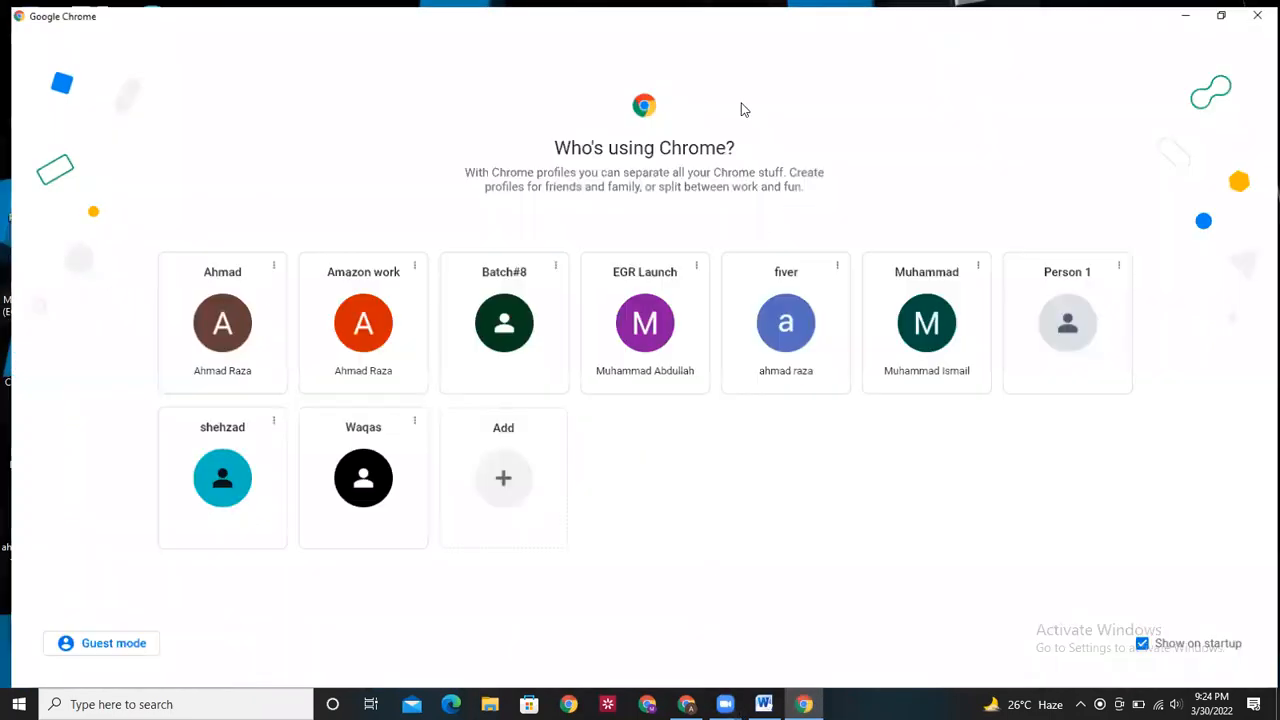
left_click(341, 380)
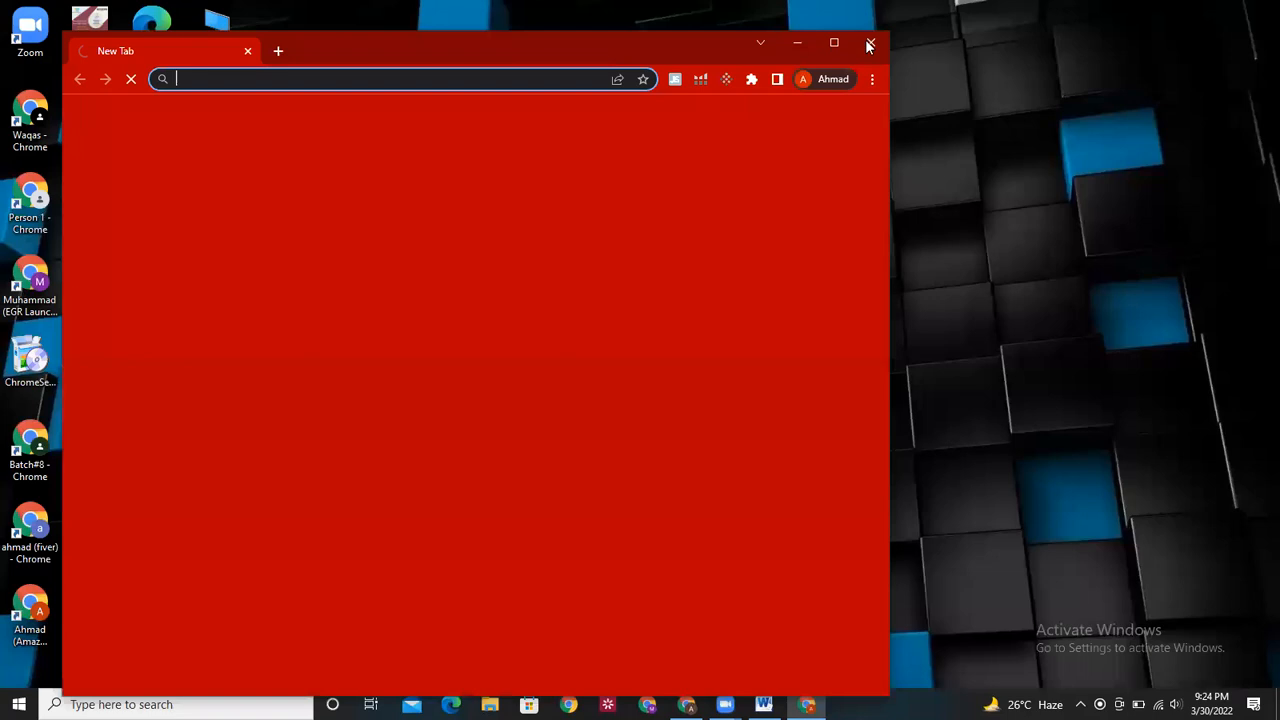
left_click(838, 47)
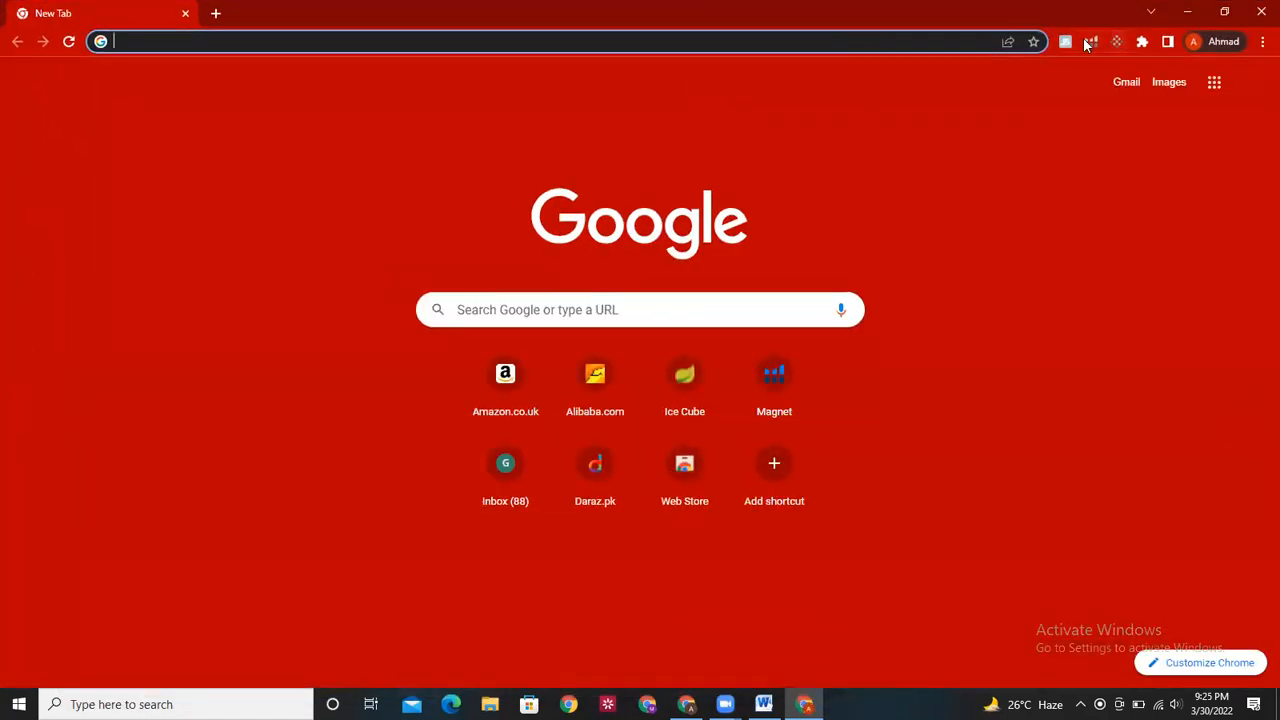
- Open the Helium 10 dashboard from the Helium 10 browser extension
left_click(1077, 41)
left_click(1131, 134)
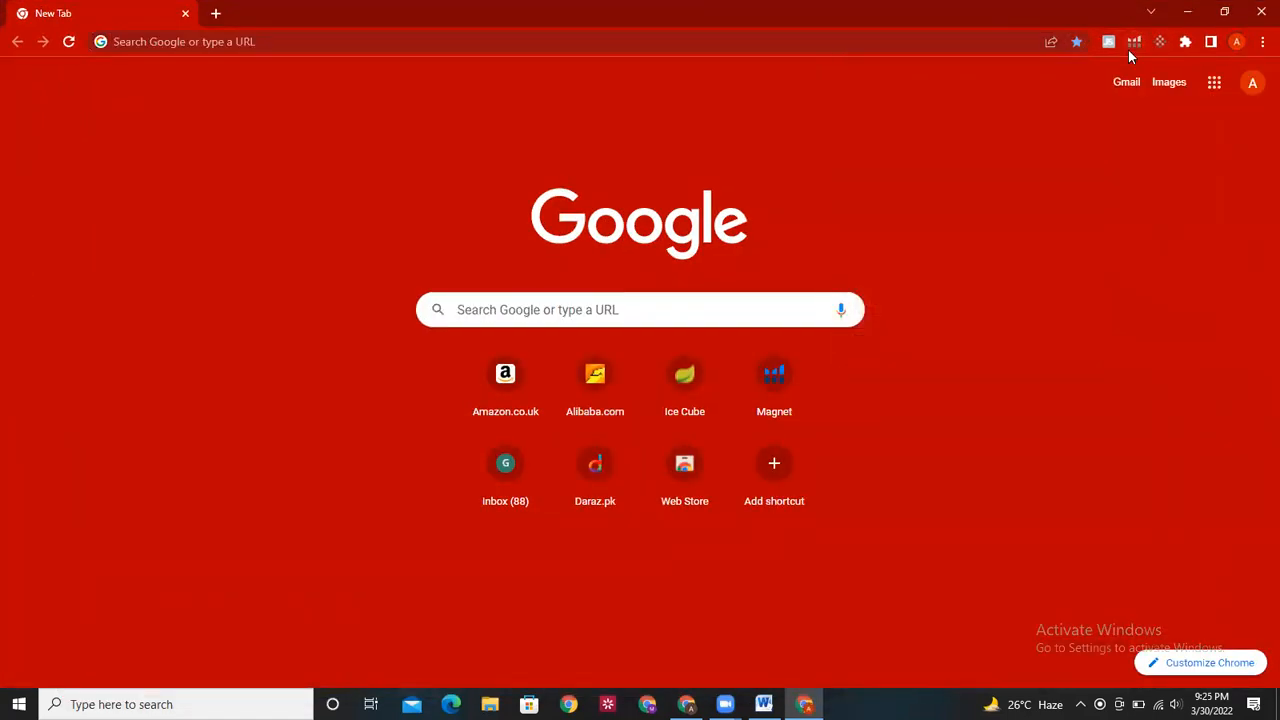
left_click(1131, 45)
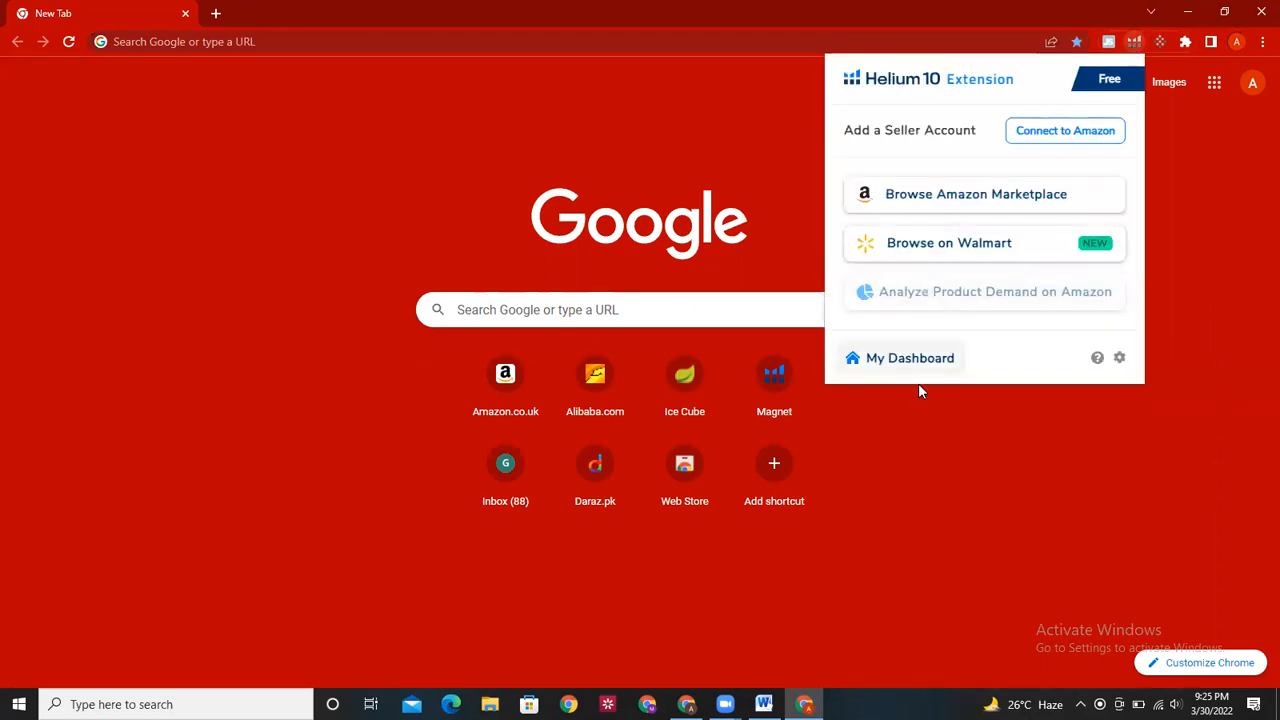
left_click(926, 371)
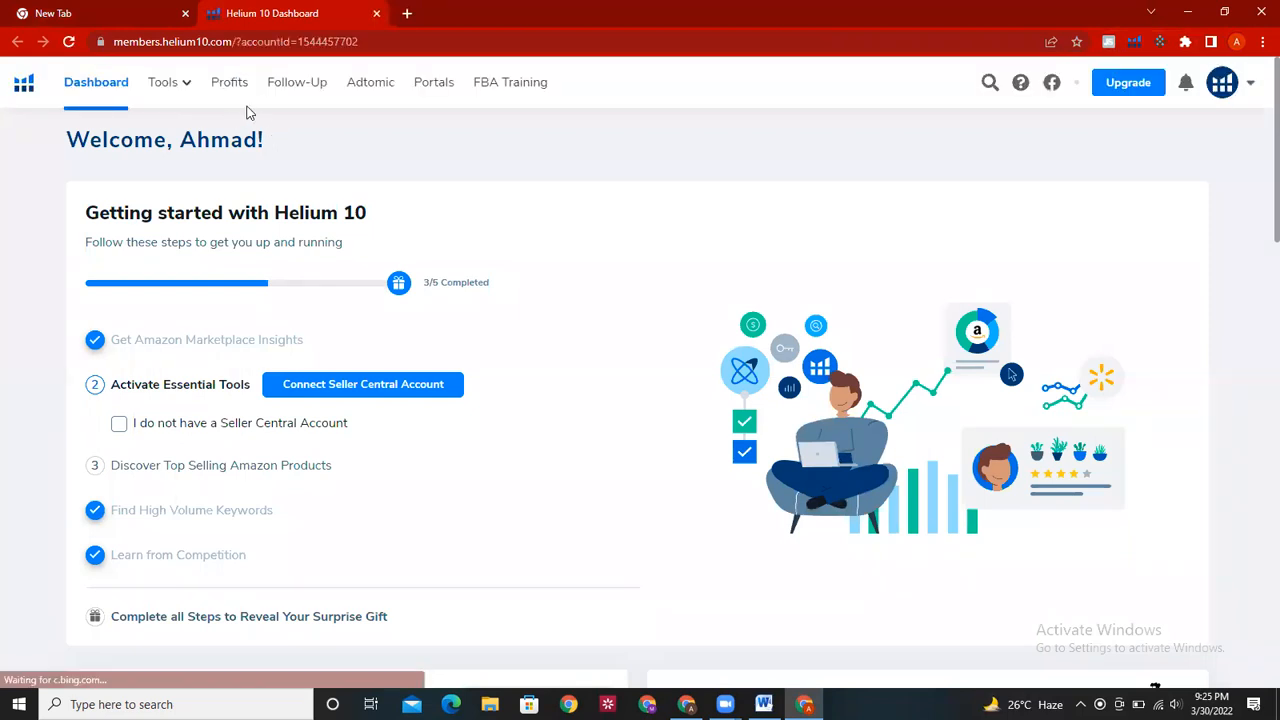
- Open Helium 10's Magnet keyword research tool and get keyword suggestions for "Ice Cube" on the UK Amazon marketplace
left_click(185, 90)
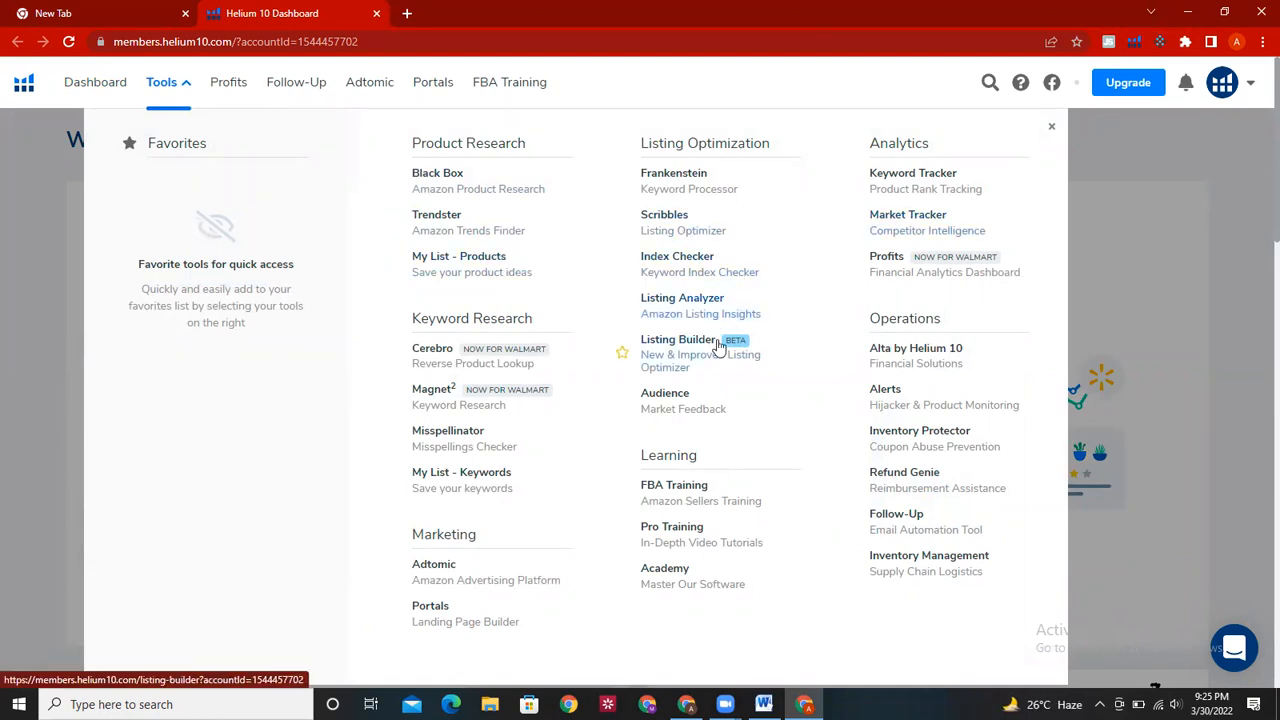
left_click(450, 410)
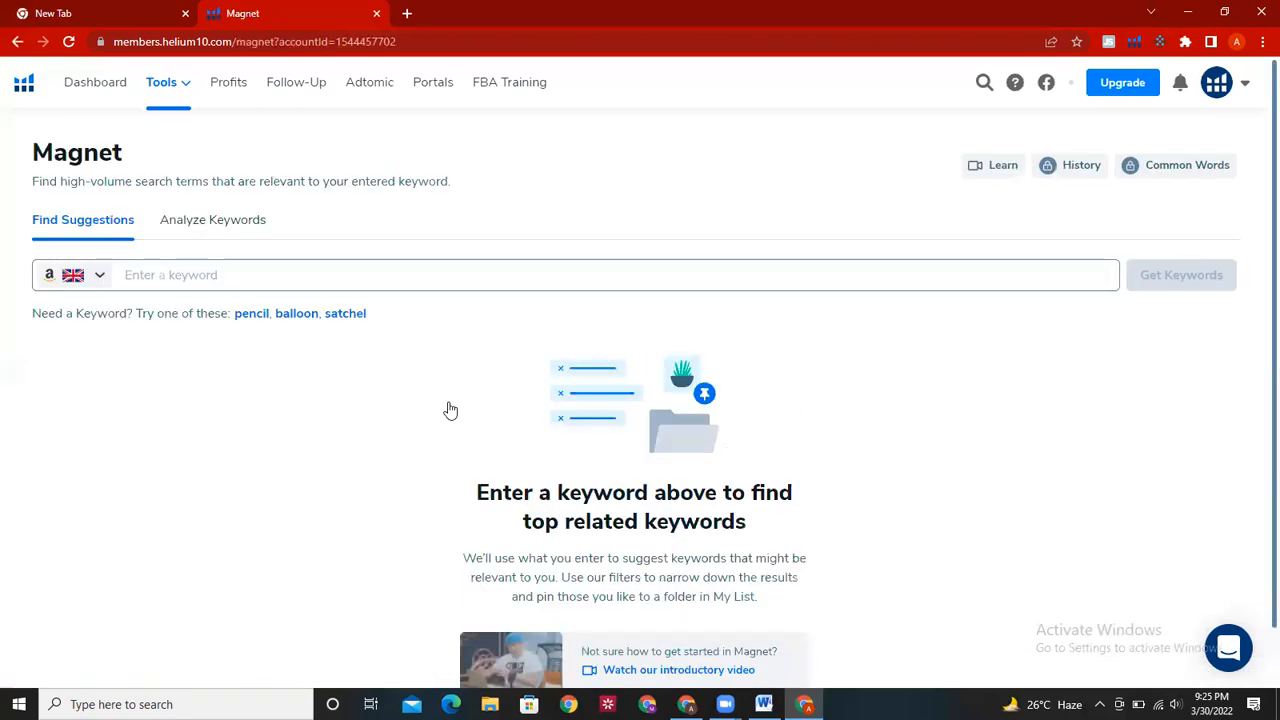
left_click(314, 317)
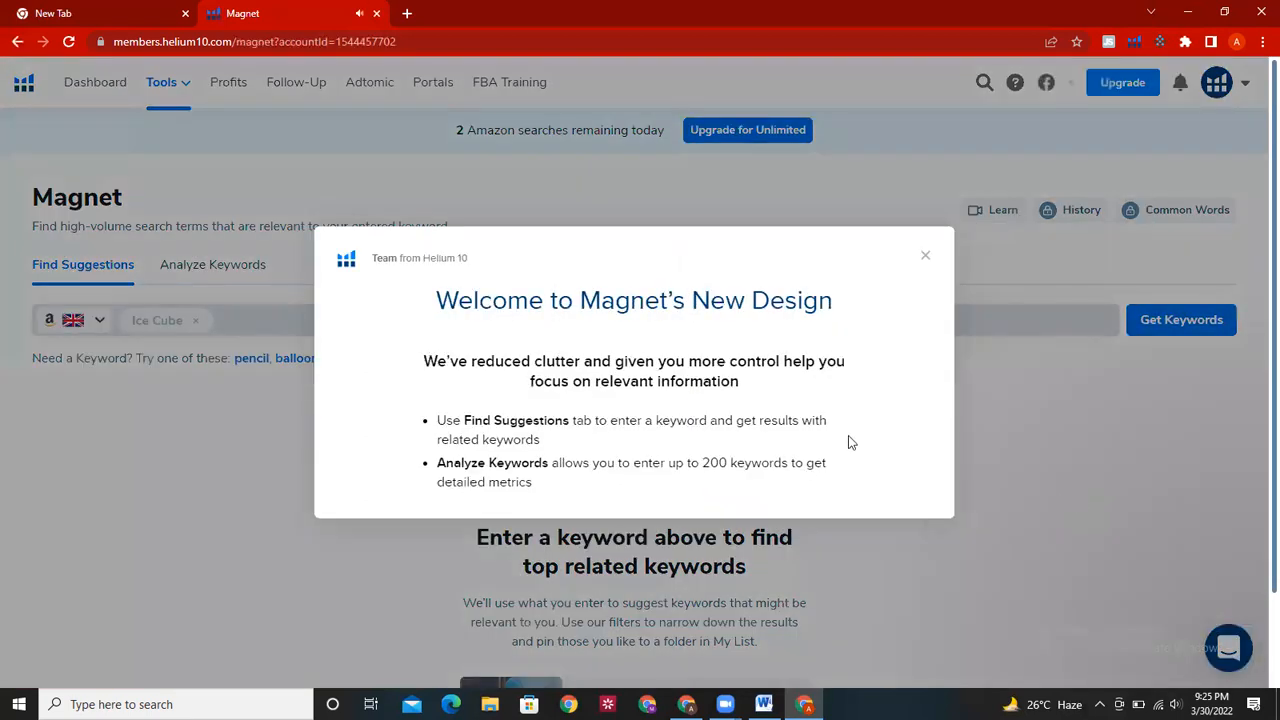
left_click(1010, 346)
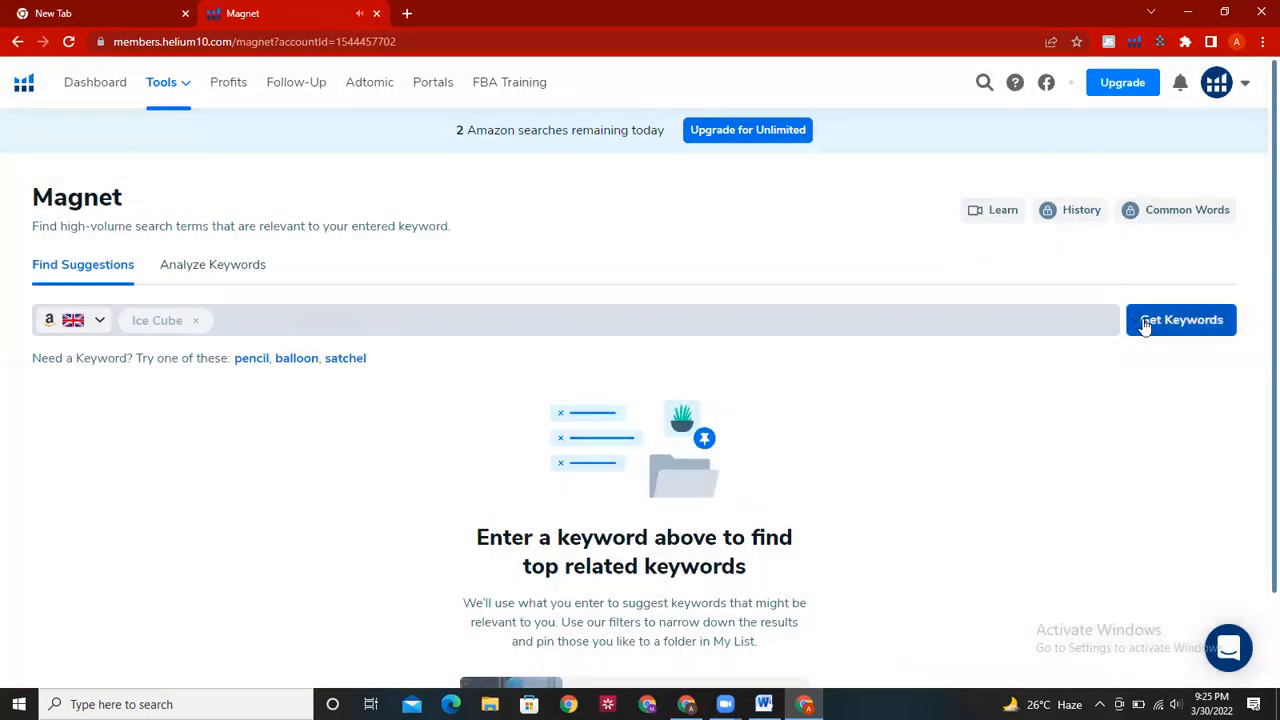
left_click(1145, 324)
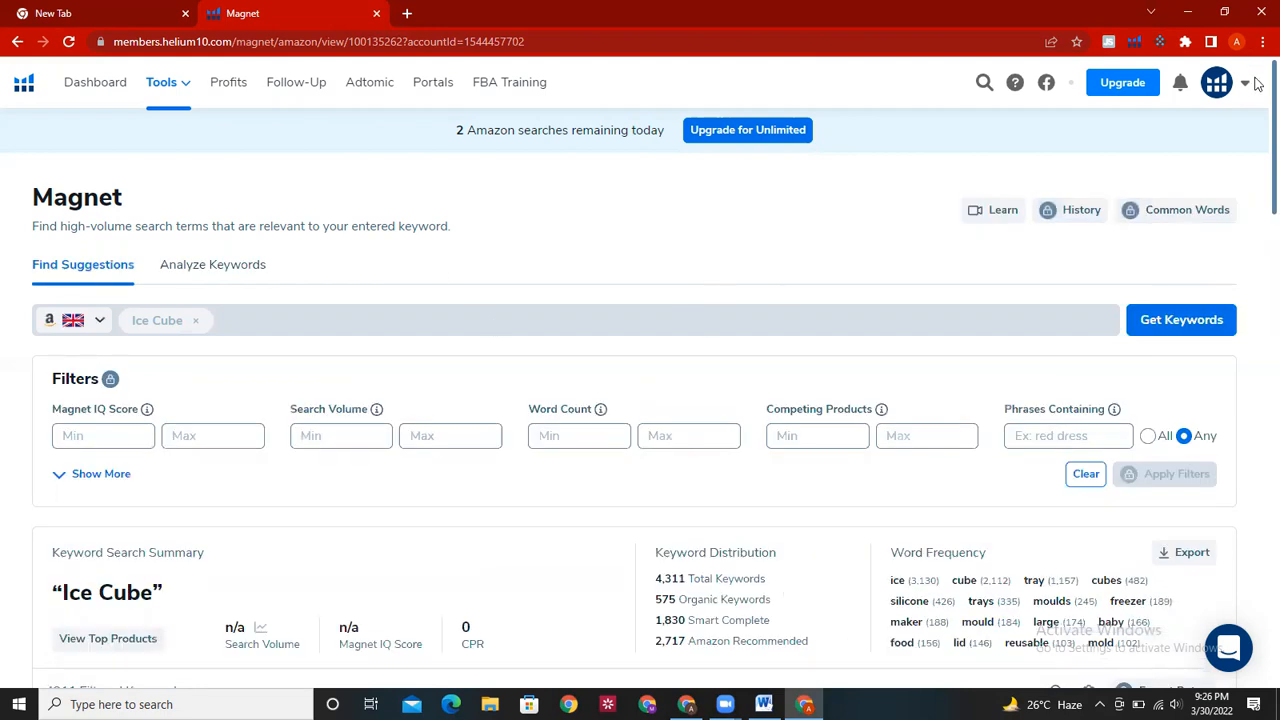
scroll(1250, 117, "down", 2)
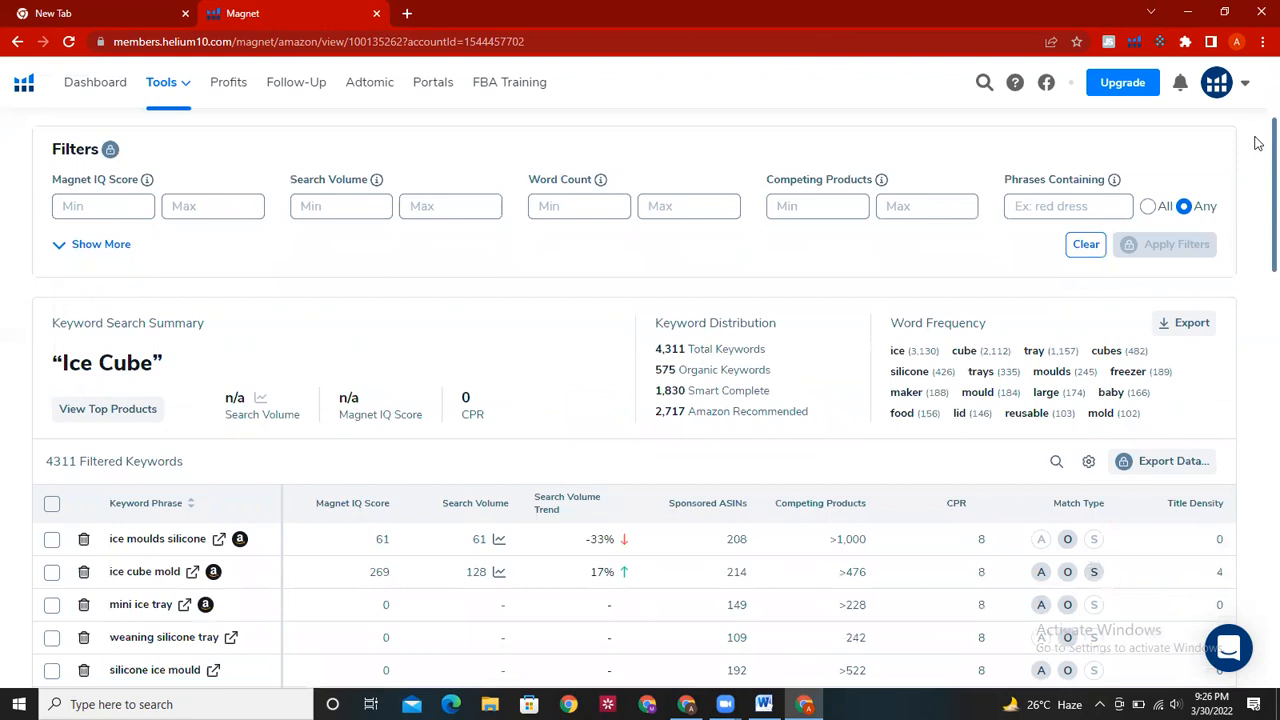
scroll(1257, 110, "up", 2)
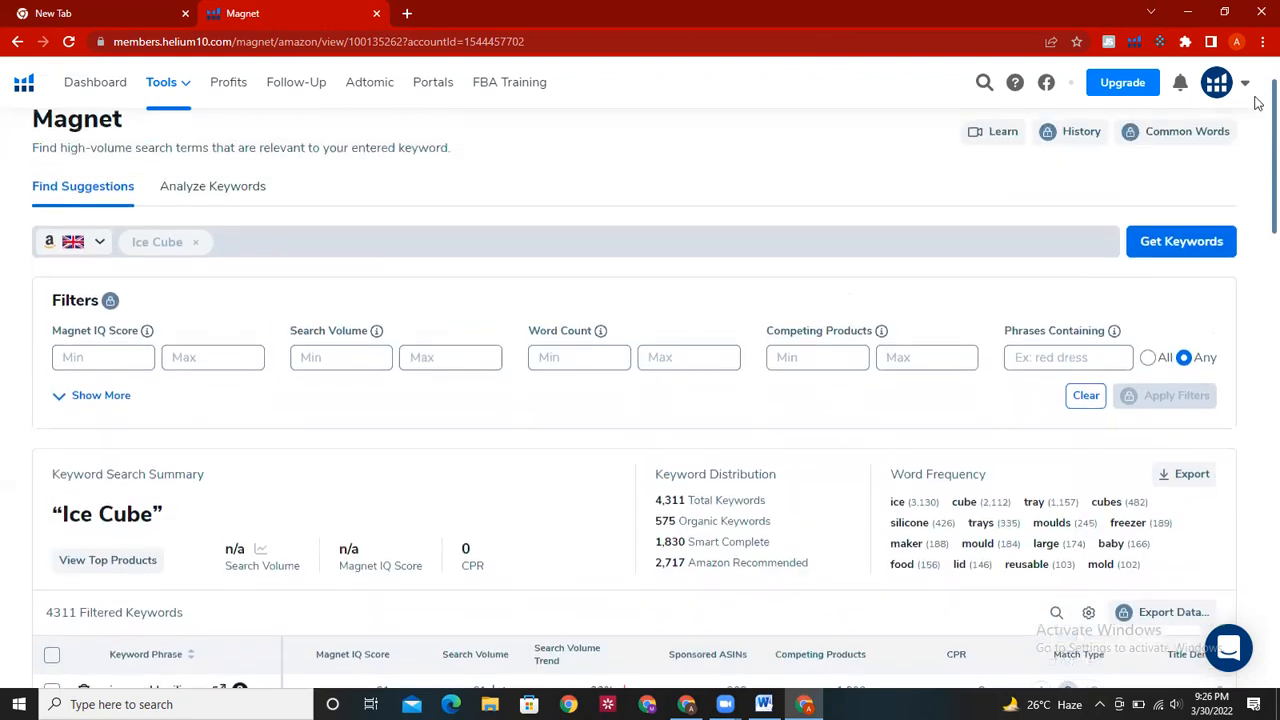
- Examine the Magnet results for "Ice Cube", including the search volume summary, word frequency and suggested keyword phrases
scroll(1257, 95, "up", 1)
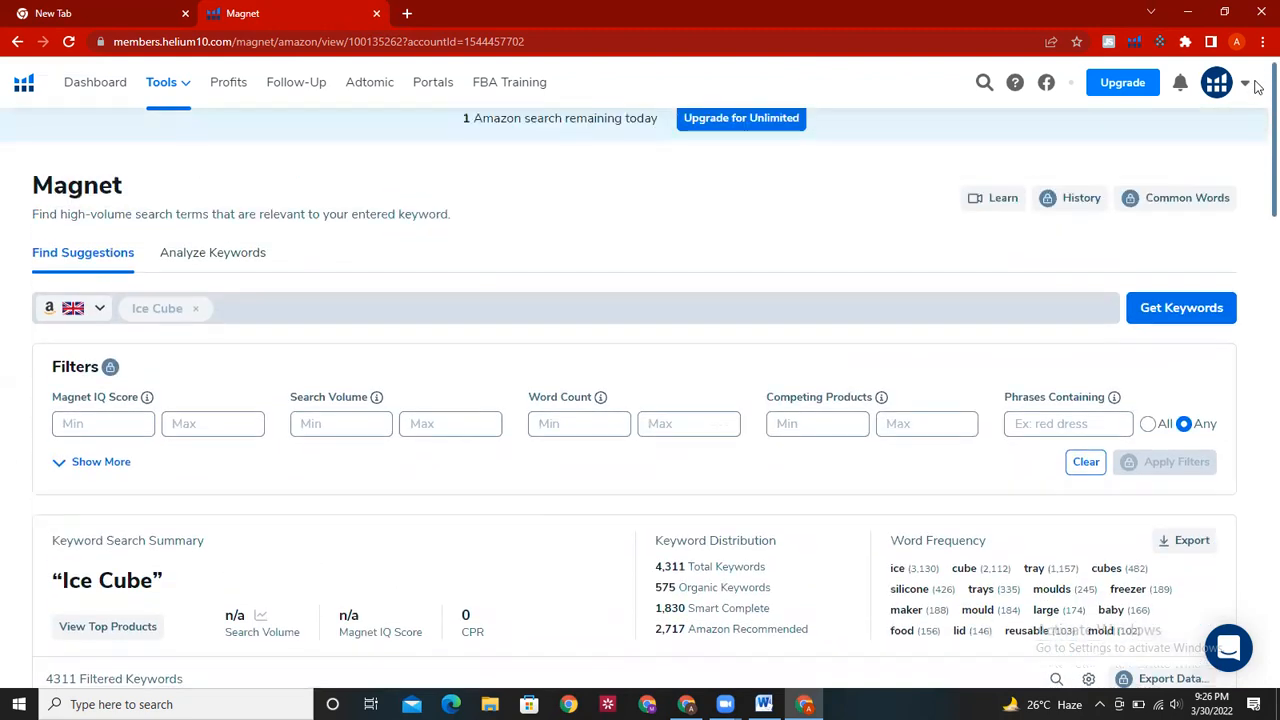
scroll(1257, 90, "down", 1)
scroll(1257, 100, "up", 1)
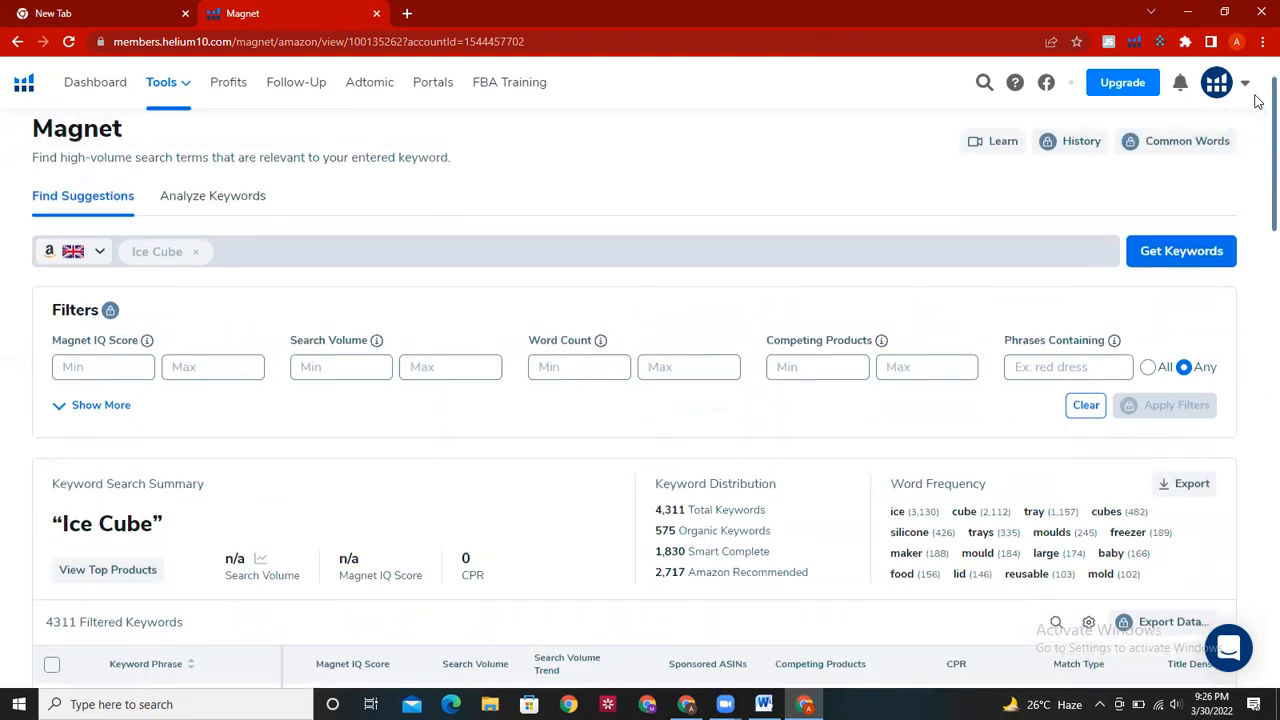
scroll(1257, 100, "down", 1)
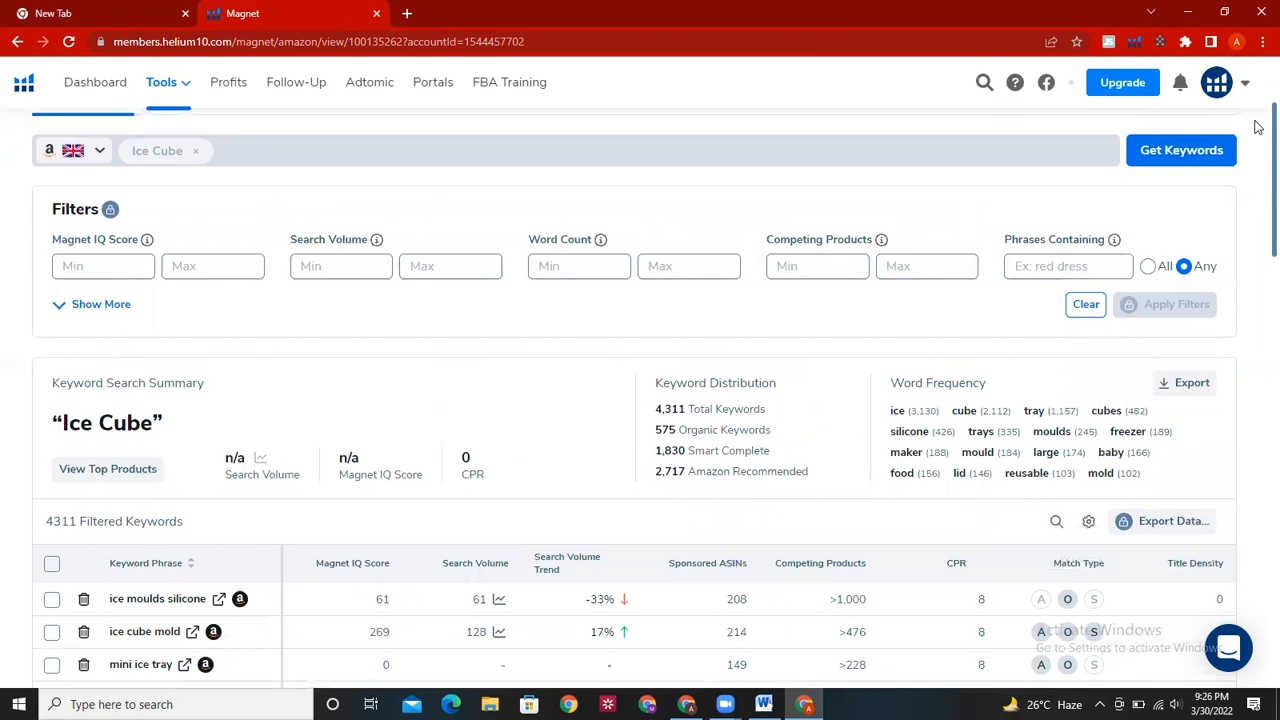
scroll(1257, 135, "down", 1)
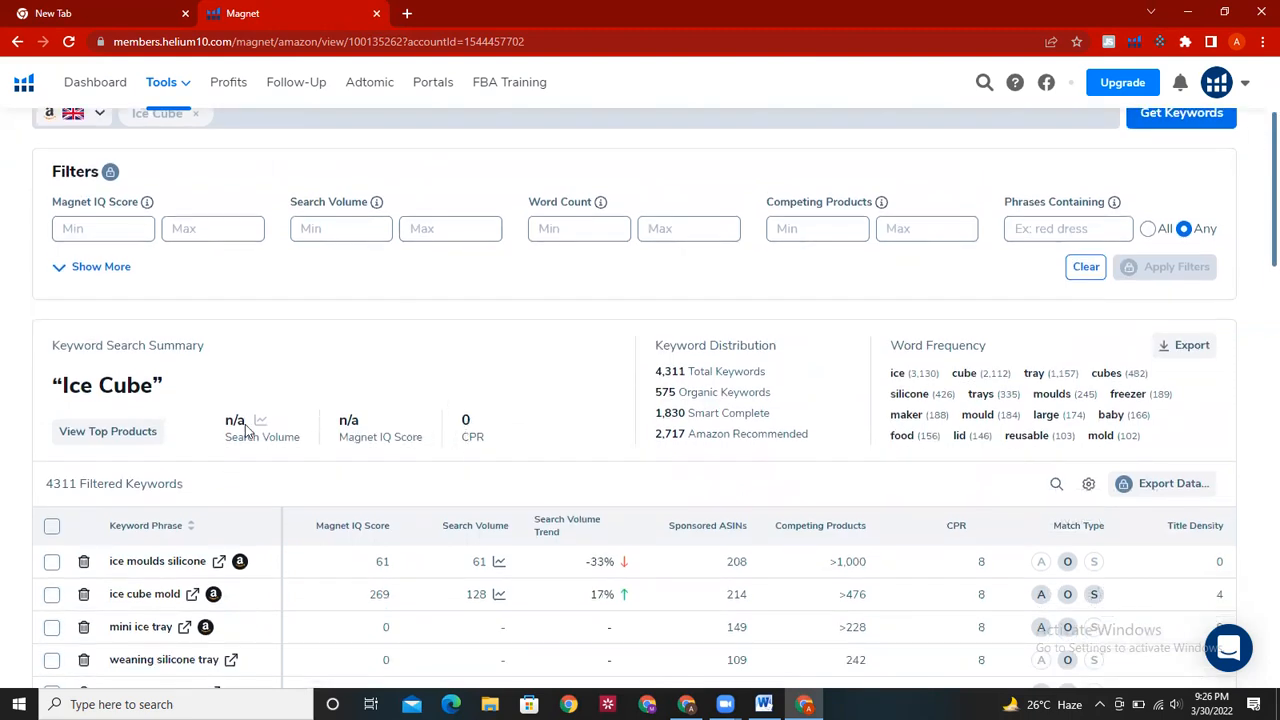
left_click_drag(224, 438, 277, 441)
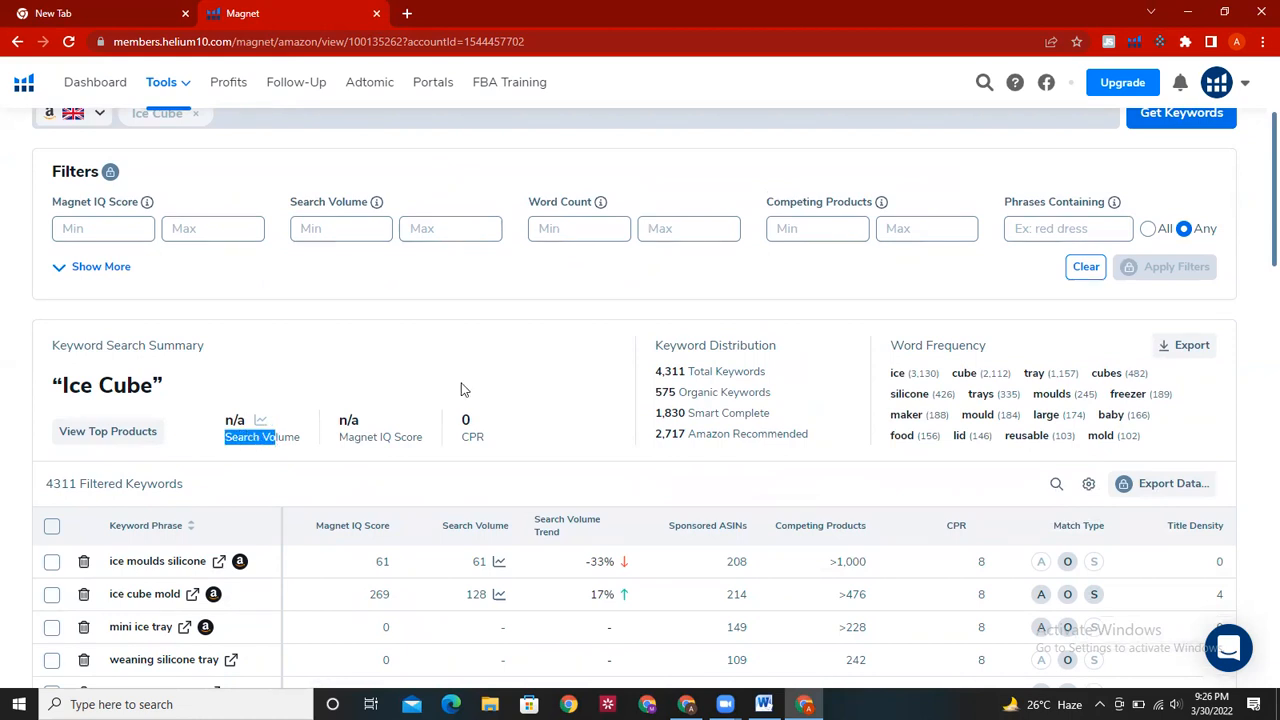
left_click(530, 383)
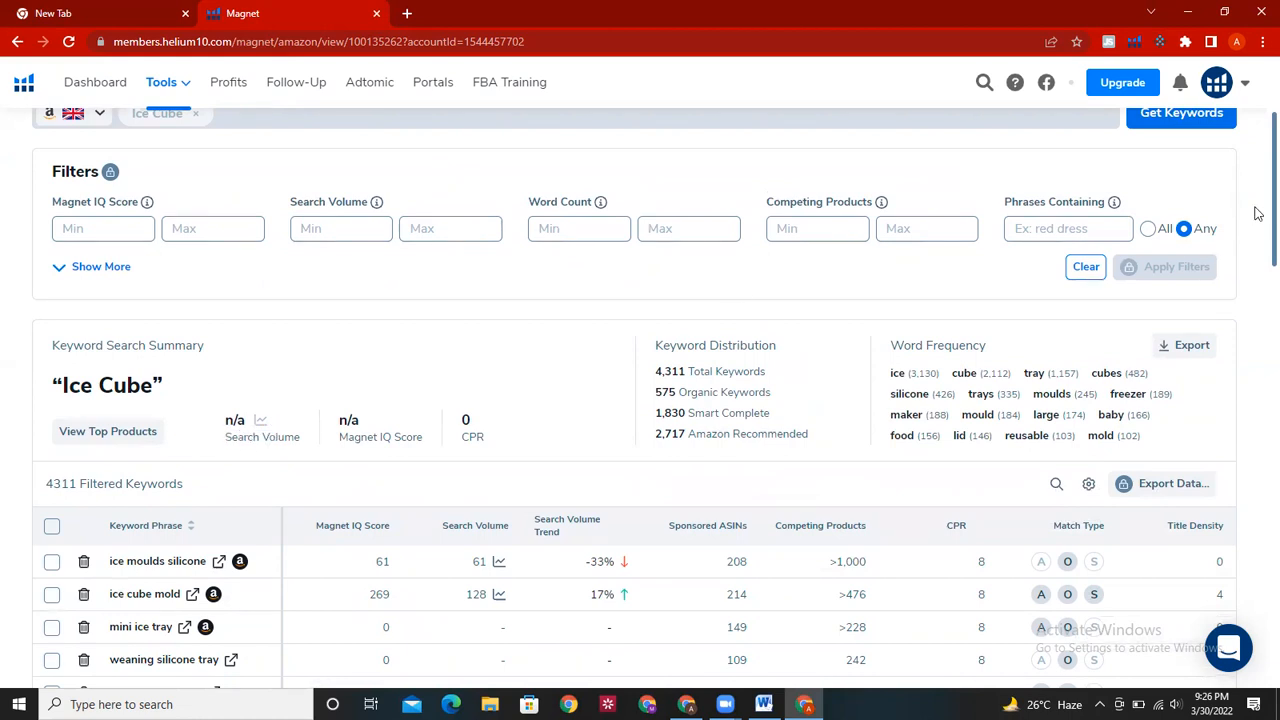
scroll(1257, 190, "up", 1)
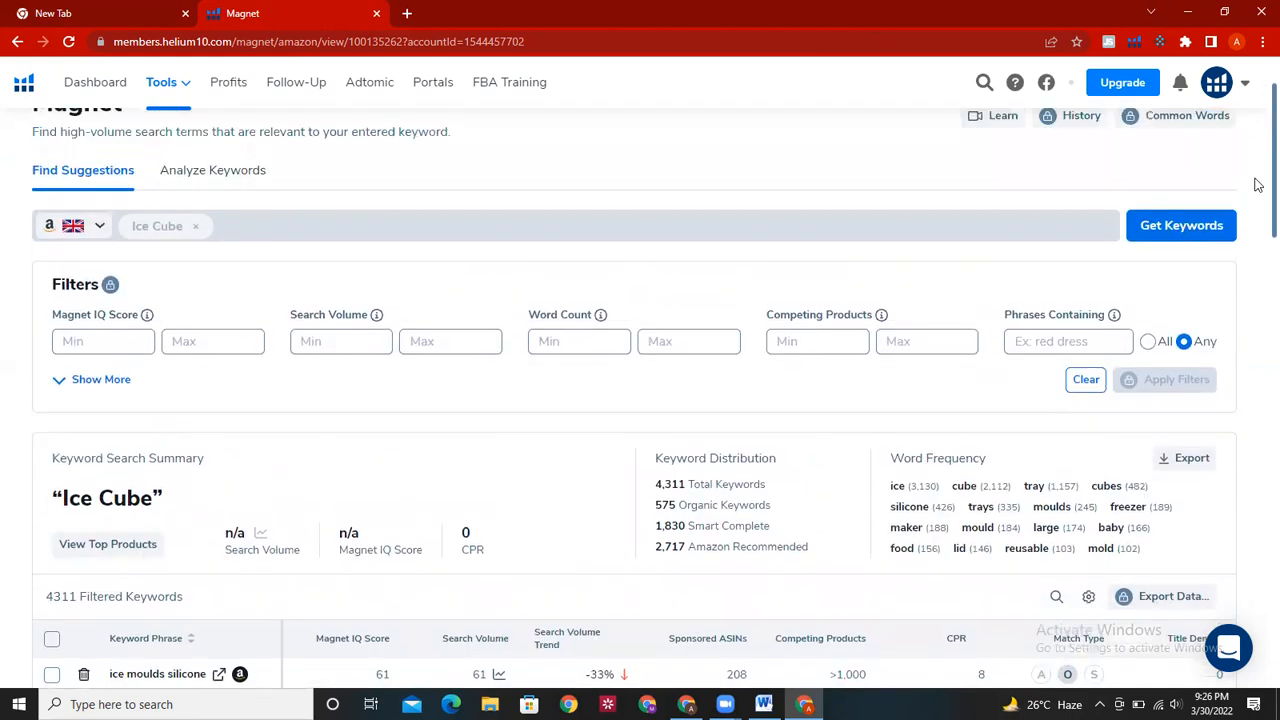
scroll(1257, 185, "up", 1)
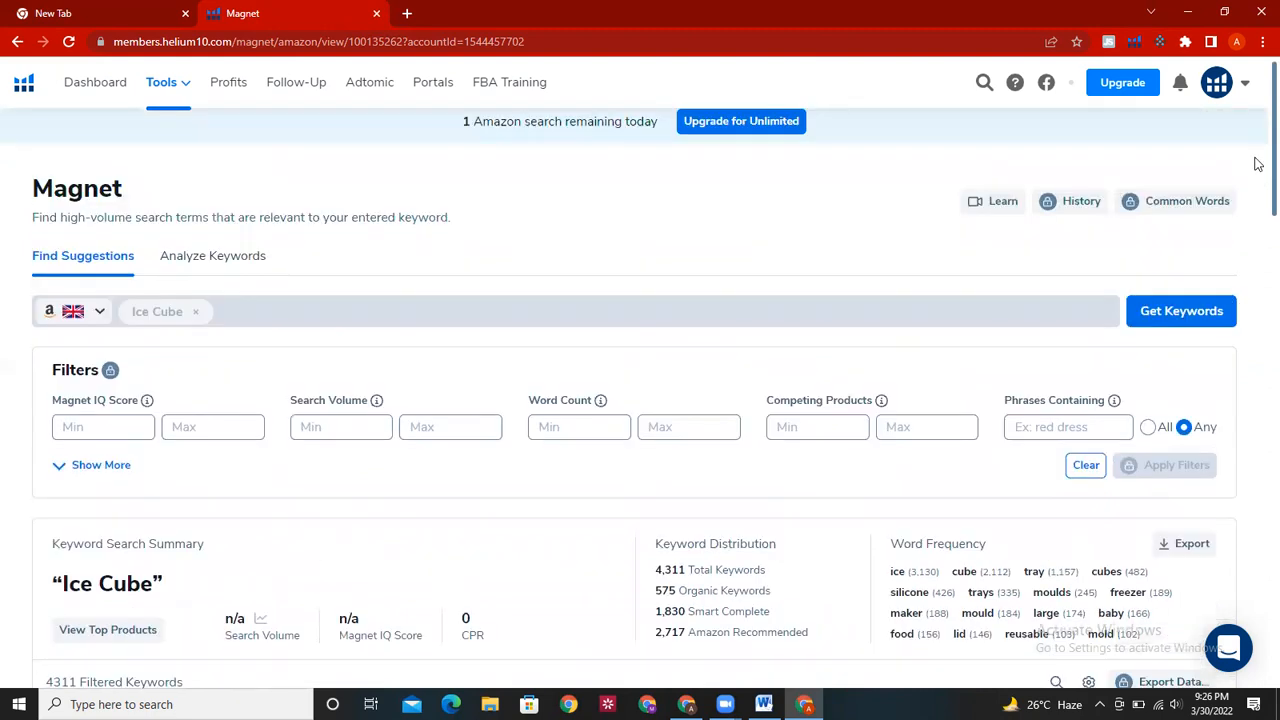
scroll(1258, 165, "down", 3)
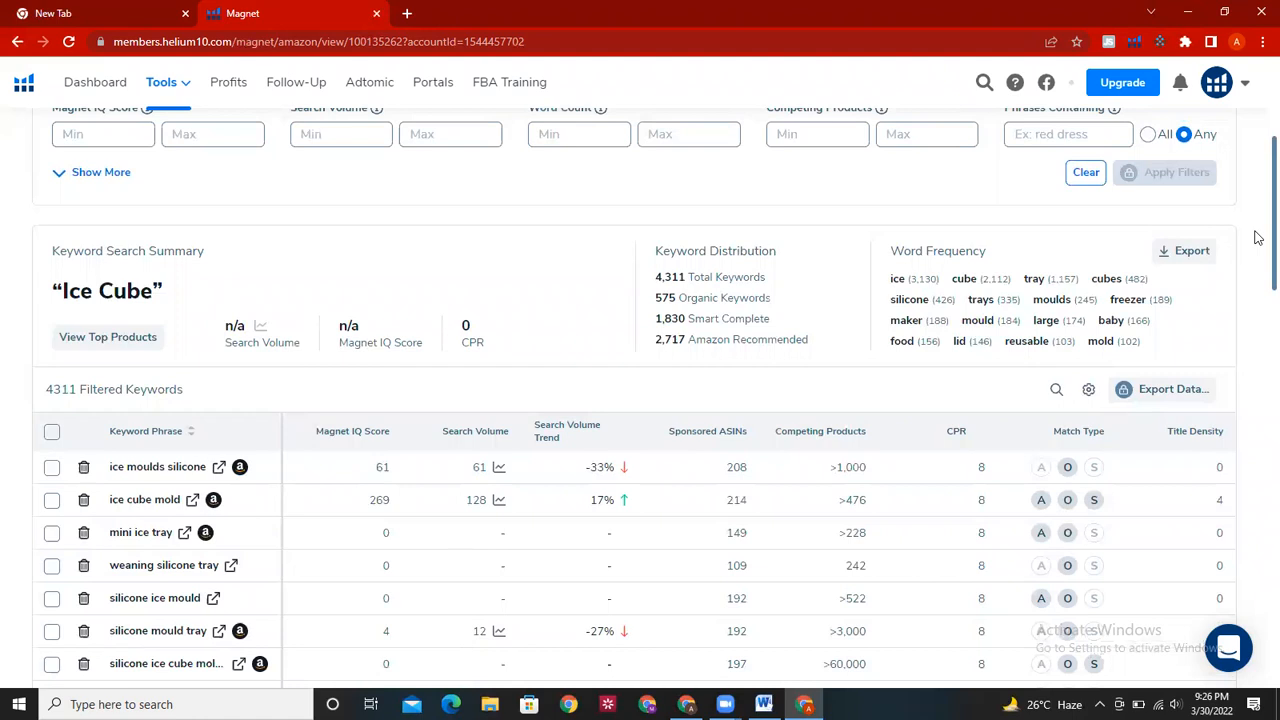
scroll(1257, 235, "up", 1)
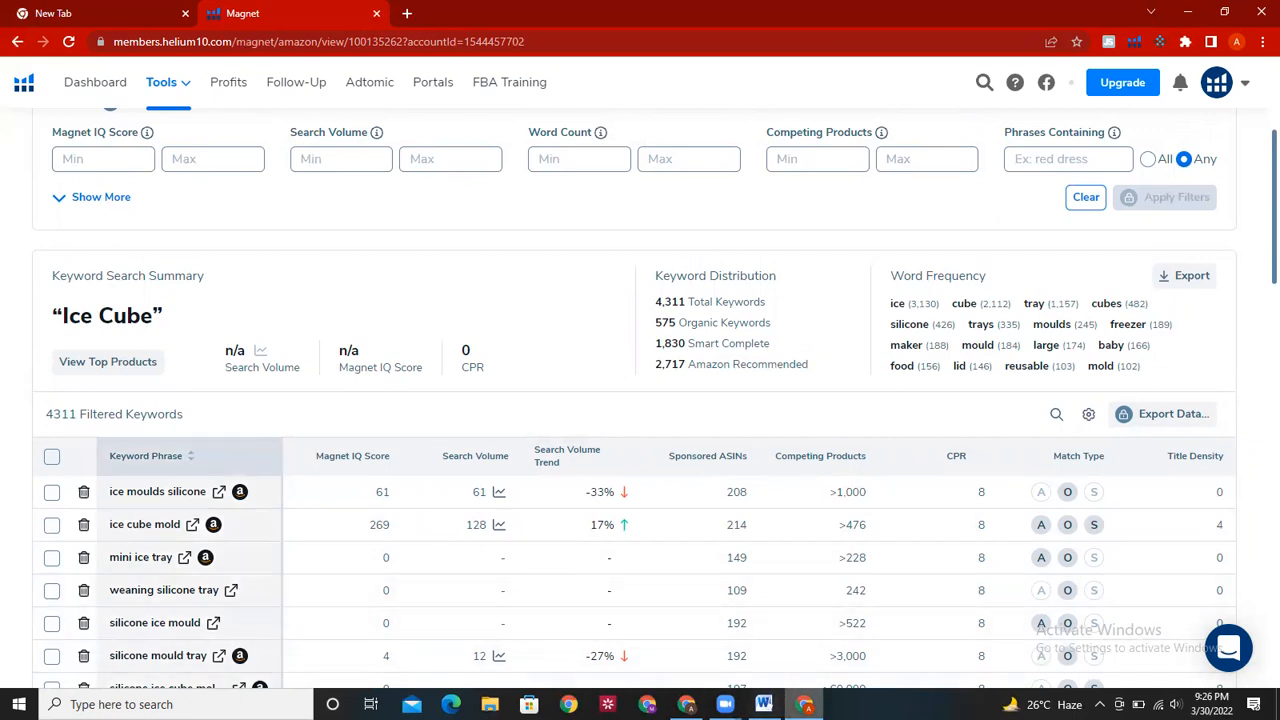
- Switch to the Word document and copy "Ice Cube" from the start of the No-Spill title
left_click(687, 704)
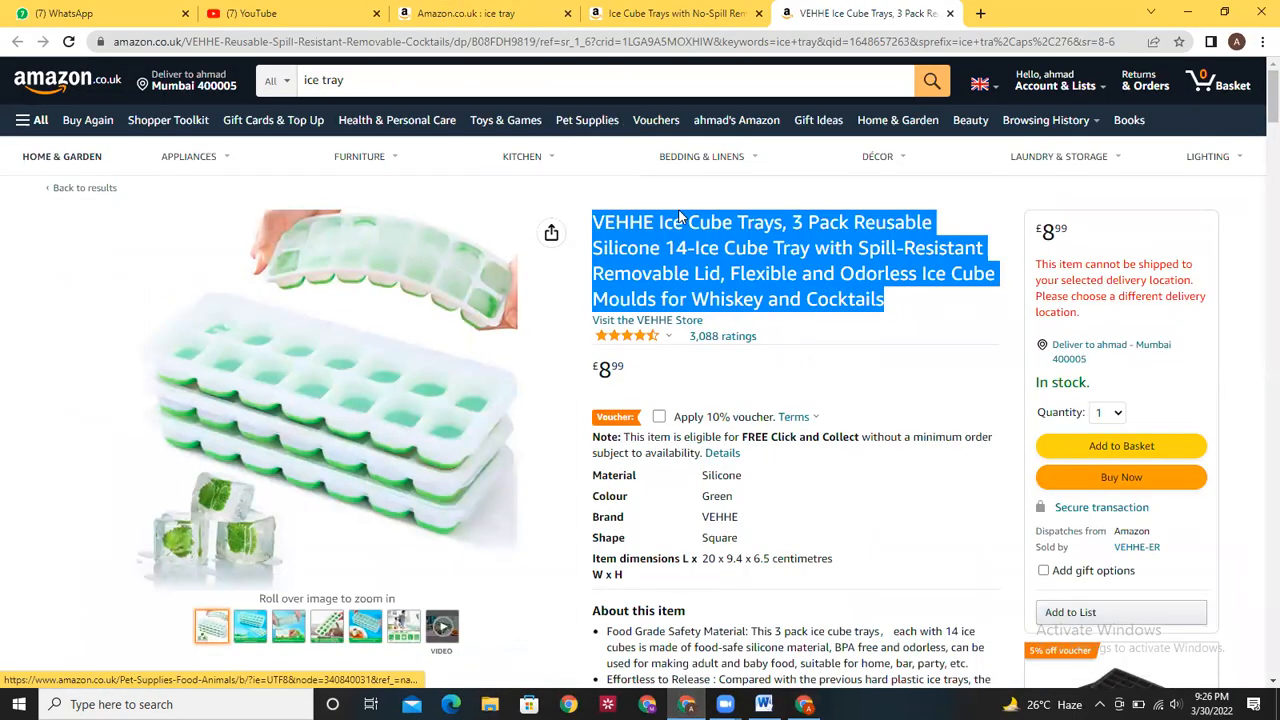
left_click(764, 704)
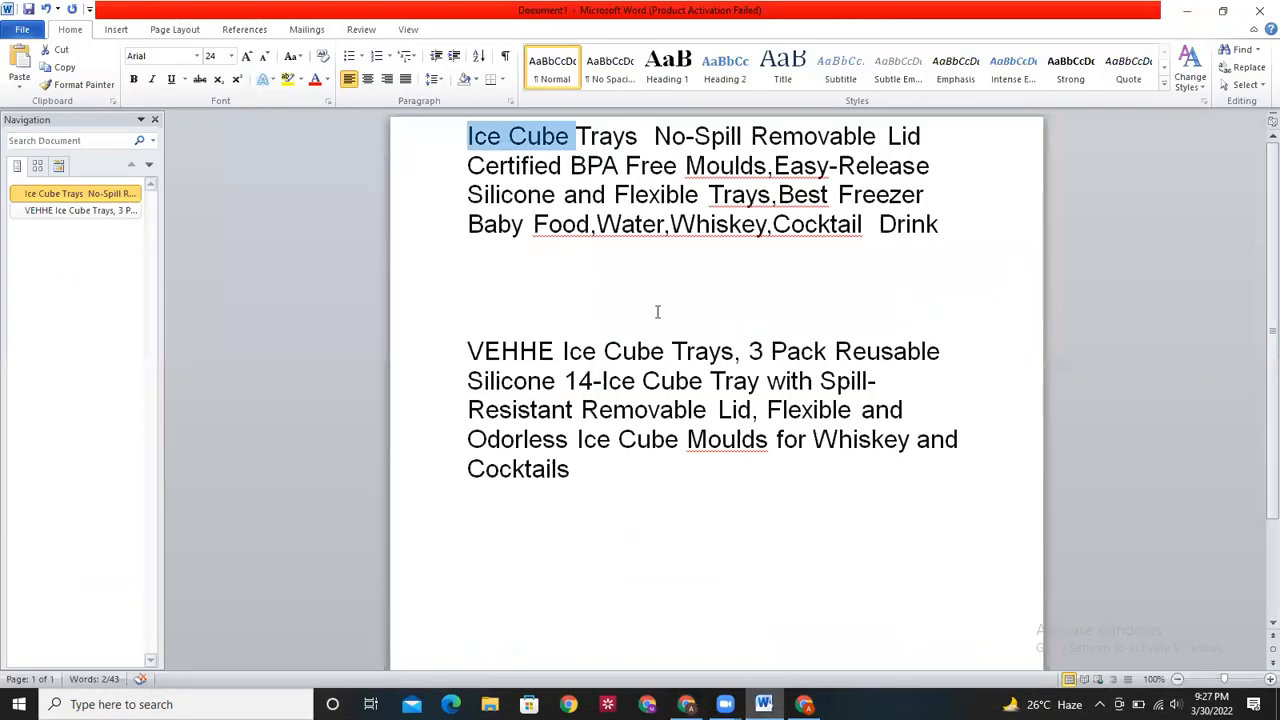
left_click(480, 278)
left_click_drag(468, 135, 561, 140)
key("ctrl+c")
- Paste "Ice Cube" on a new line below the VEHHE title and add the search volume 8000 after it
left_click(563, 557)
key("BackSpace")
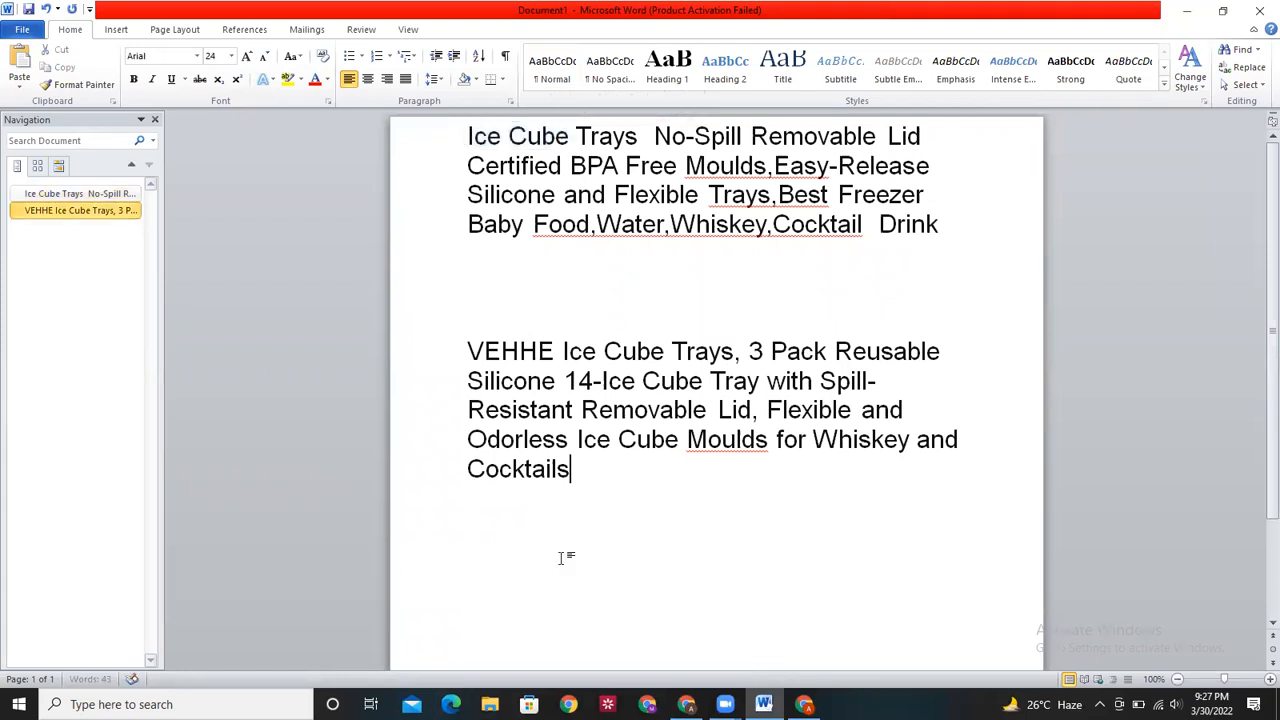
key("ctrl+v")
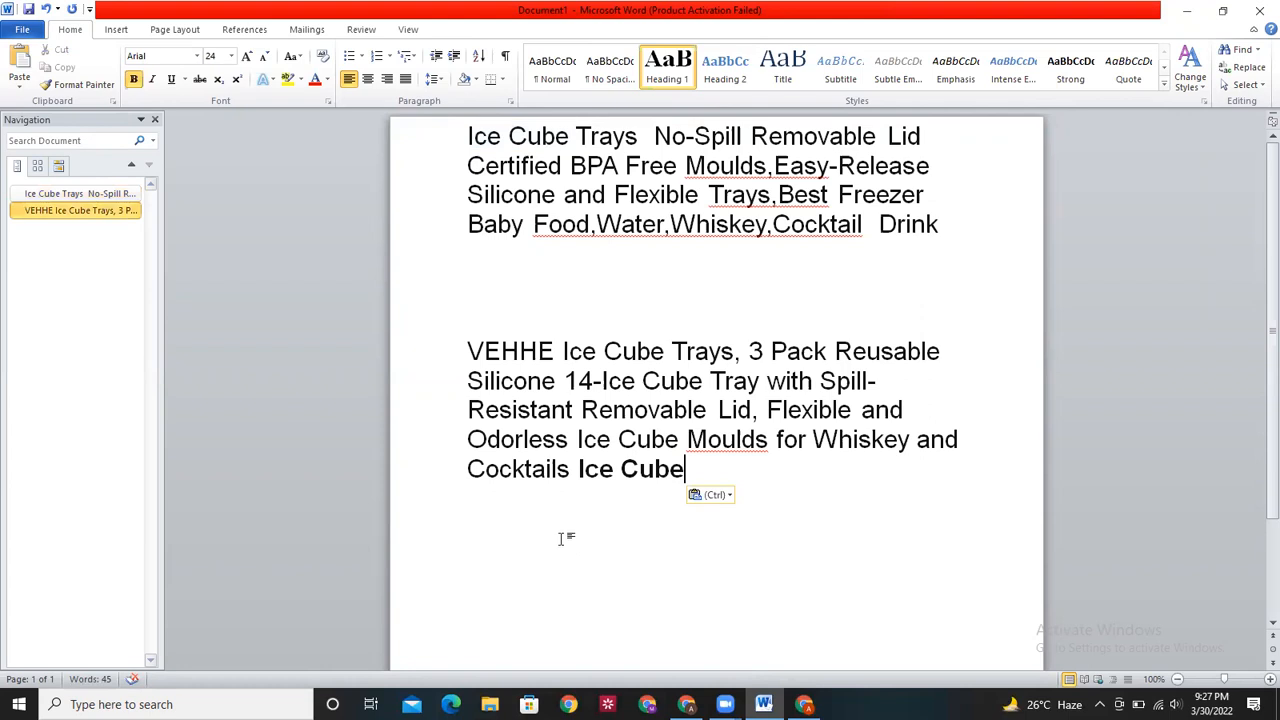
key("ctrl+z")
key("Return")
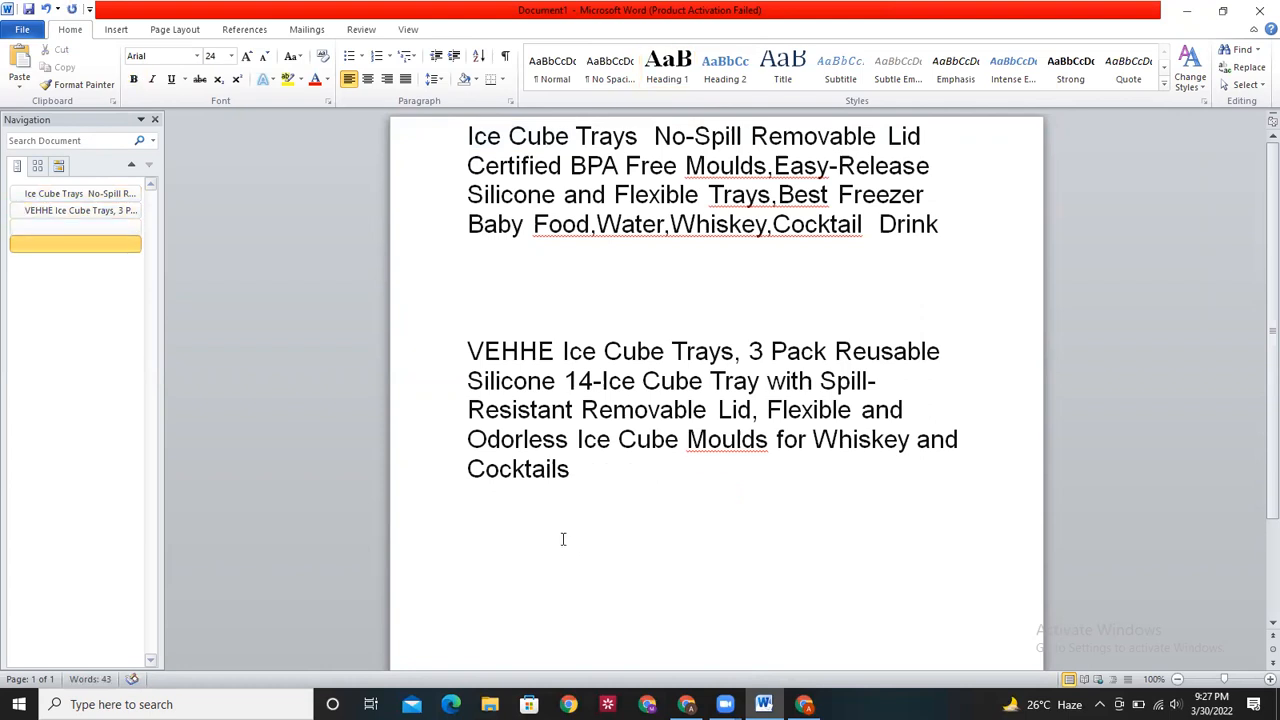
key("ctrl+v")
type("8-")
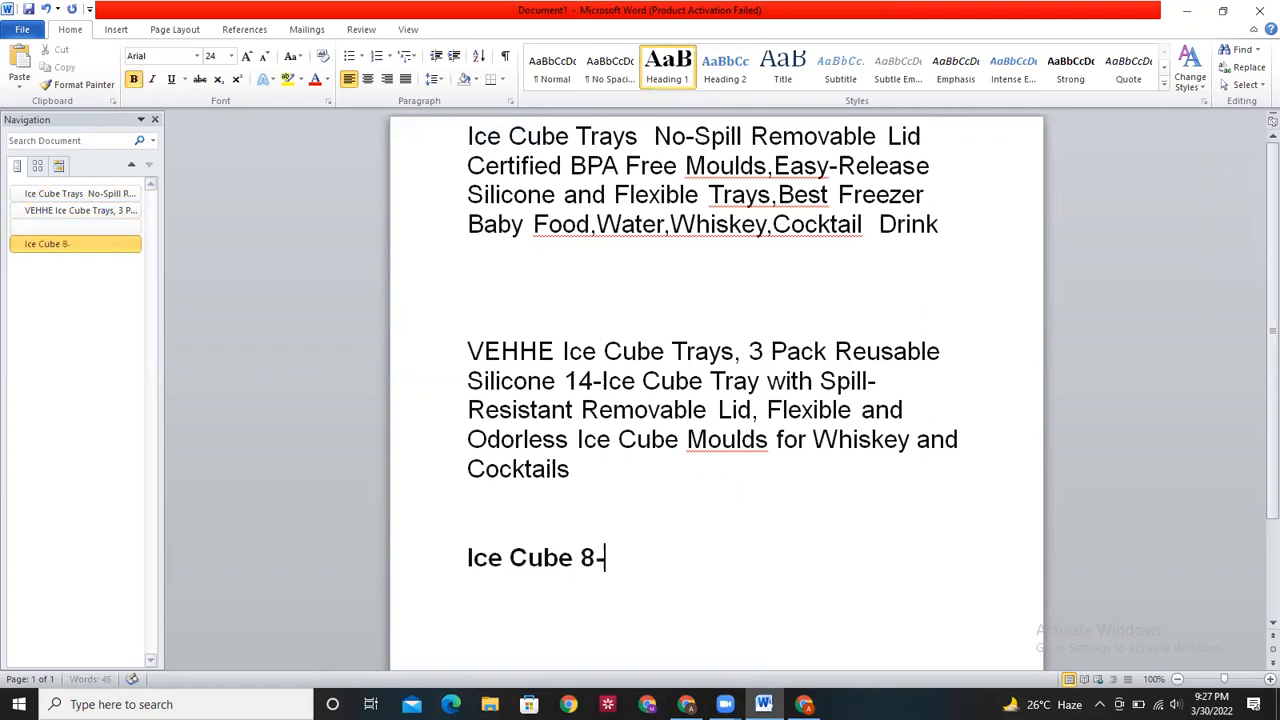
key("BackSpace")
type("000")
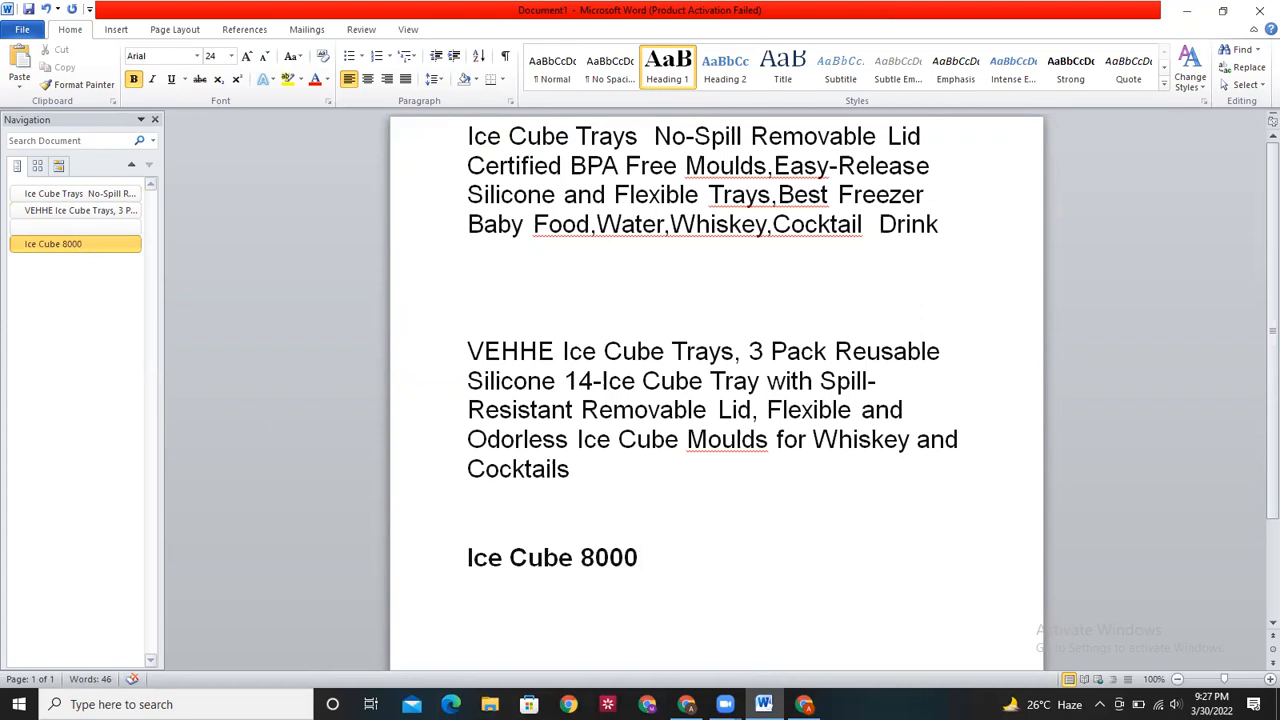
- Copy "Trays" from the No-Spill title to a new line below "Ice Cube 8000" and add 5000 after it
scroll(1258, 262, "down", 1)
scroll(1258, 262, "up", 1)
left_click_drag(577, 140, 641, 136)
key("ctrl+c")
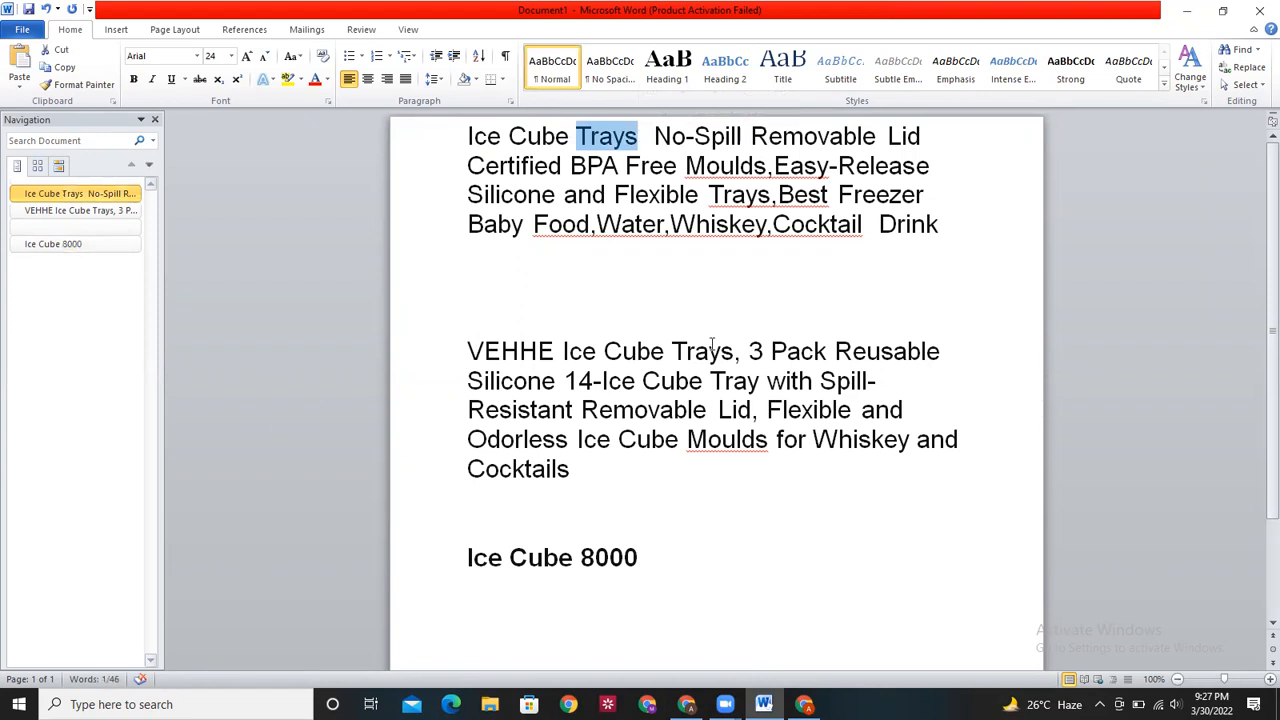
left_click(643, 581)
key("Return")
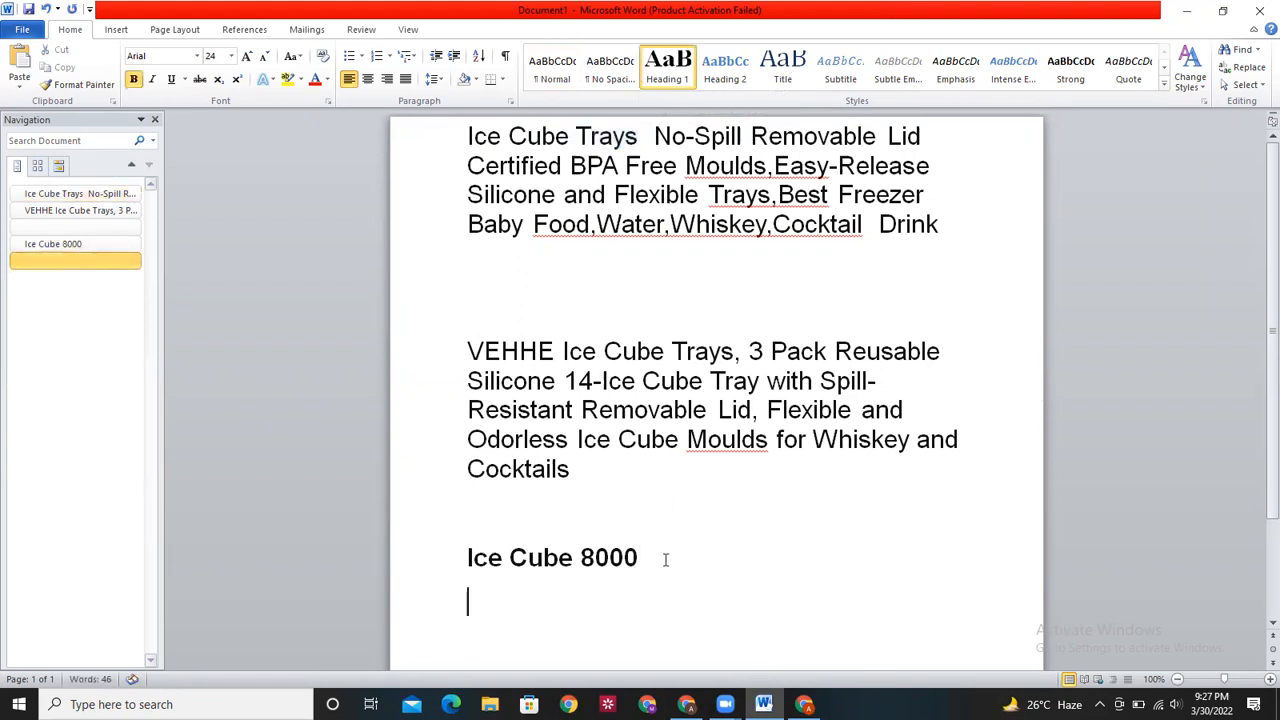
key("ctrl+v")
type("5000")
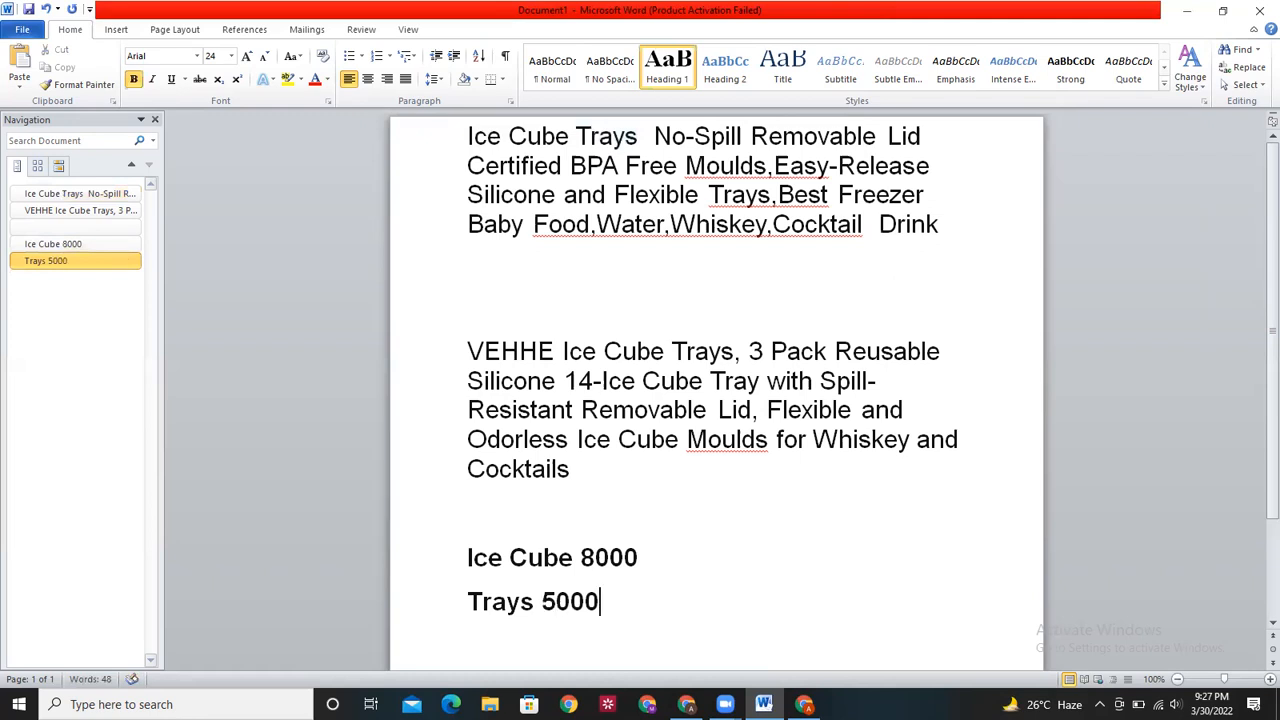
- Review the full No-Spill and VEHHE titles together with the keyword list below them
scroll(1257, 348, "down", 1)
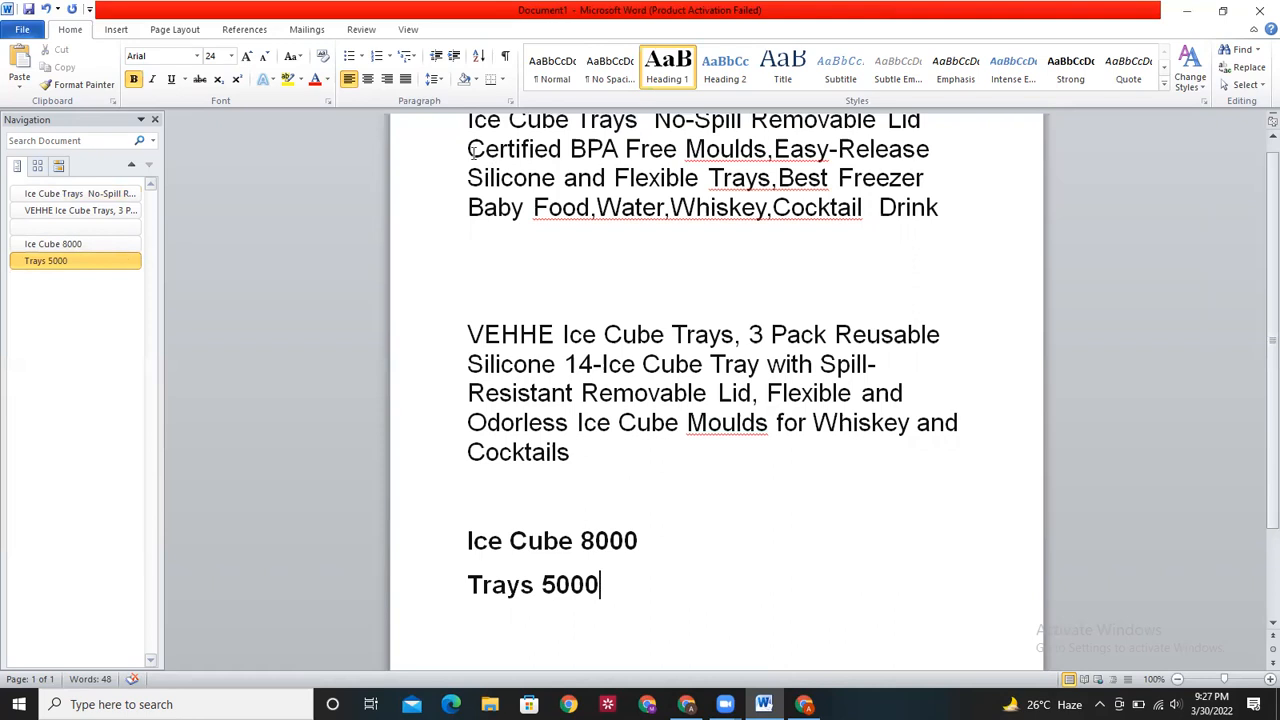
left_click_drag(465, 128, 920, 219)
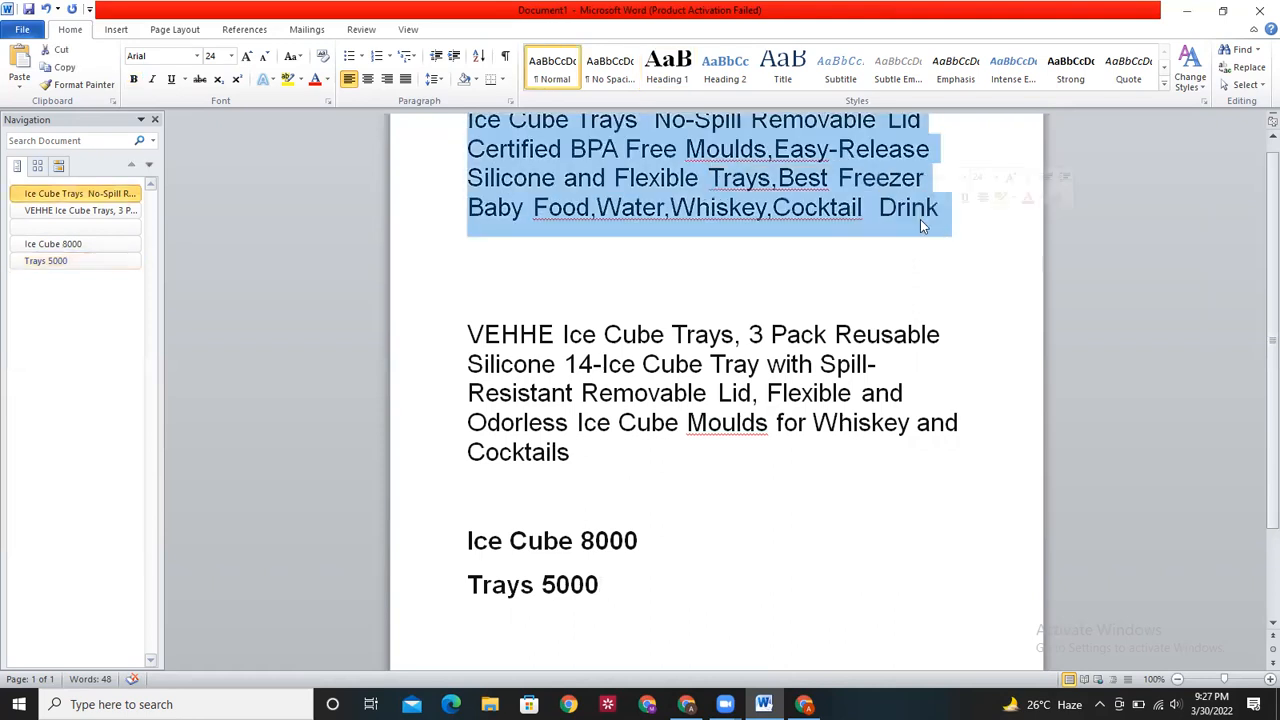
left_click(940, 257)
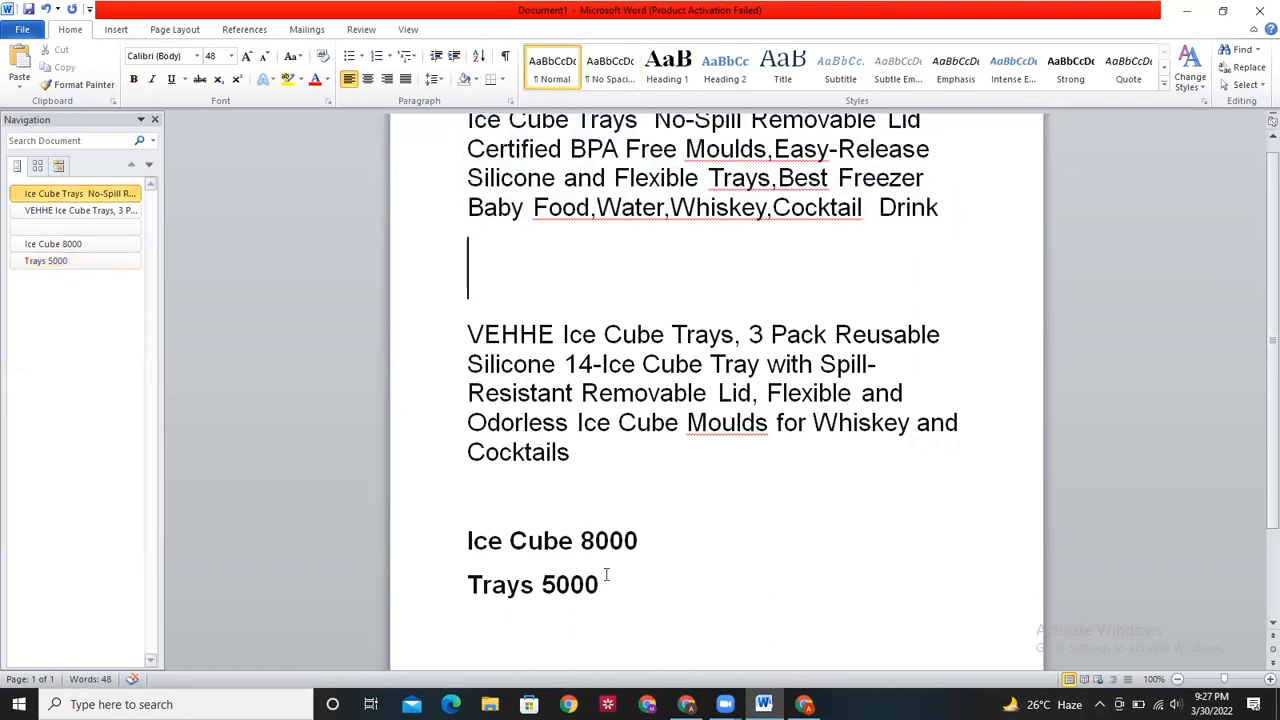
left_click_drag(466, 335, 590, 464)
left_click(591, 458)
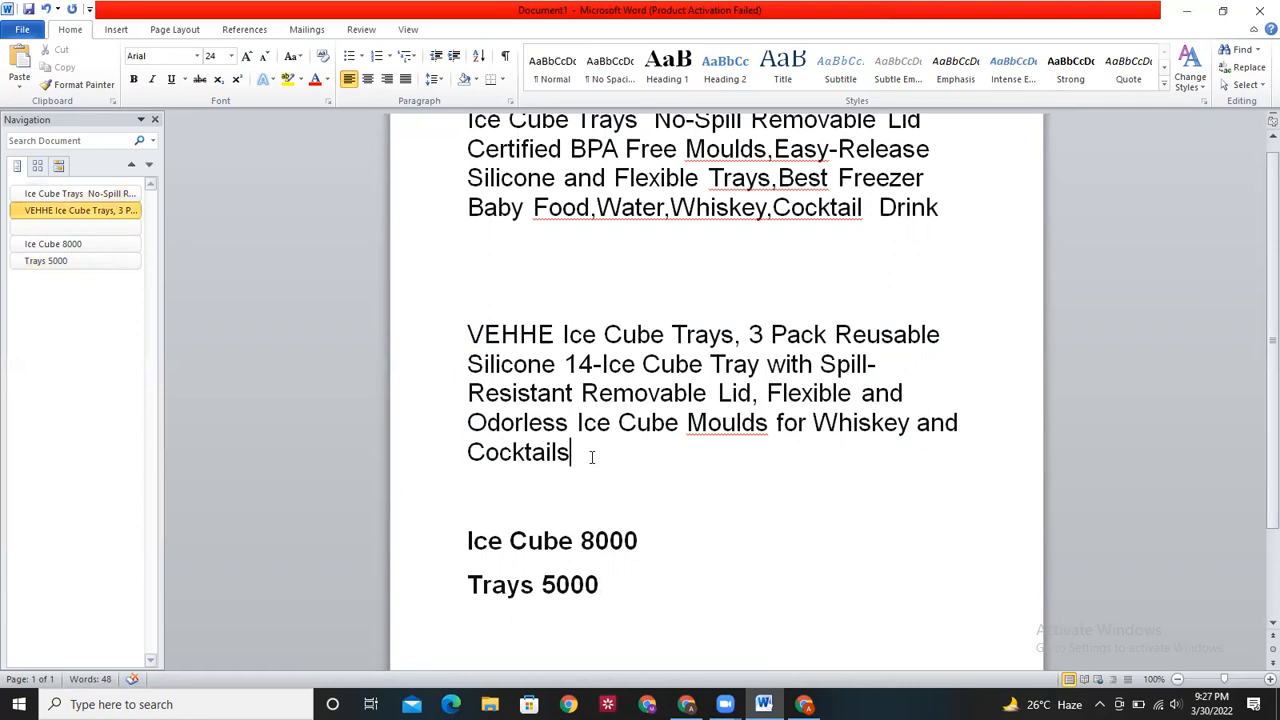
left_click(1242, 226)
left_click_drag(1268, 220, 1268, 271)
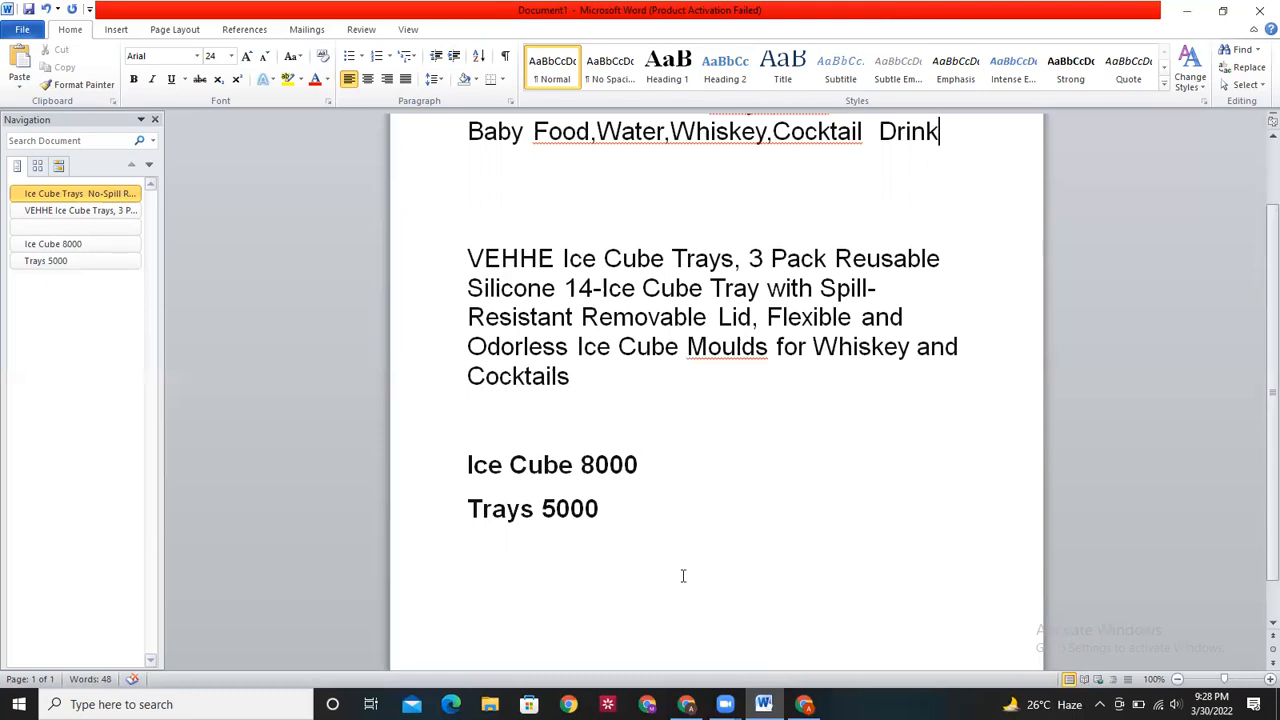
- Switch to the VEHHE ice cube tray listing in Chrome and examine its title and the search suggestions for "ice tray"
left_click(686, 704)
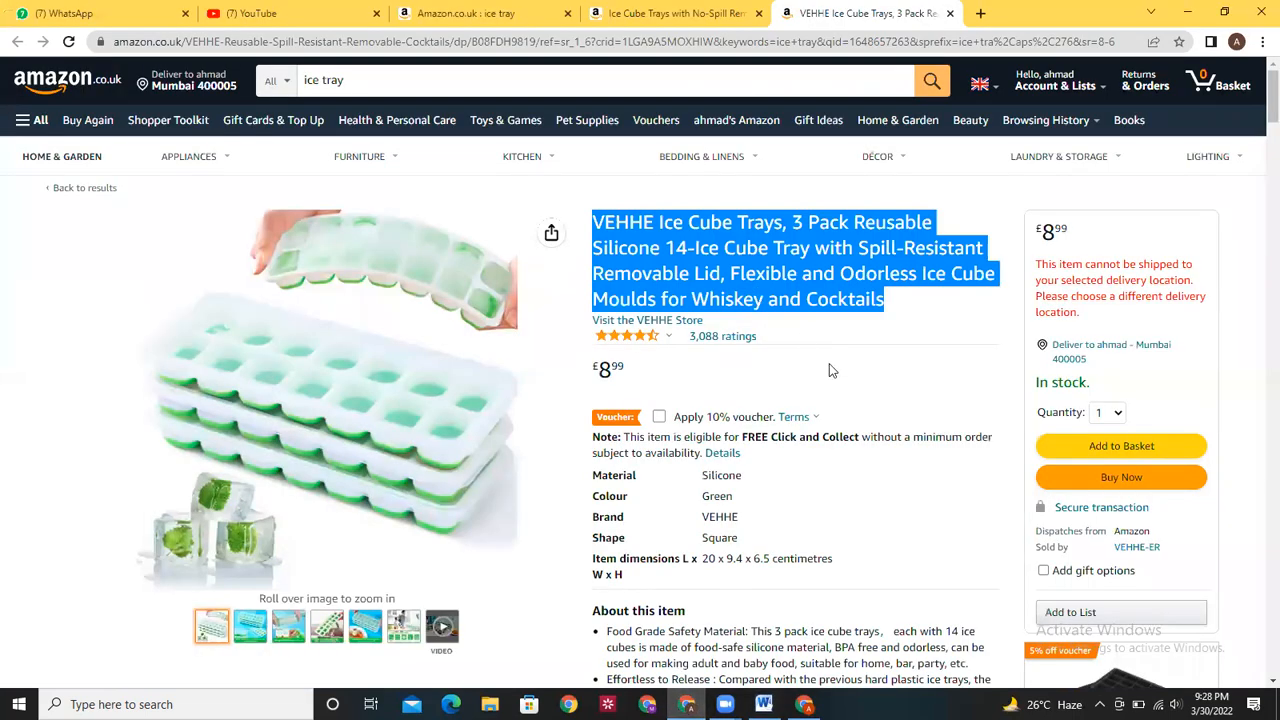
left_click(695, 218)
left_click_drag(593, 222, 907, 314)
left_click(515, 93)
left_click(517, 84)
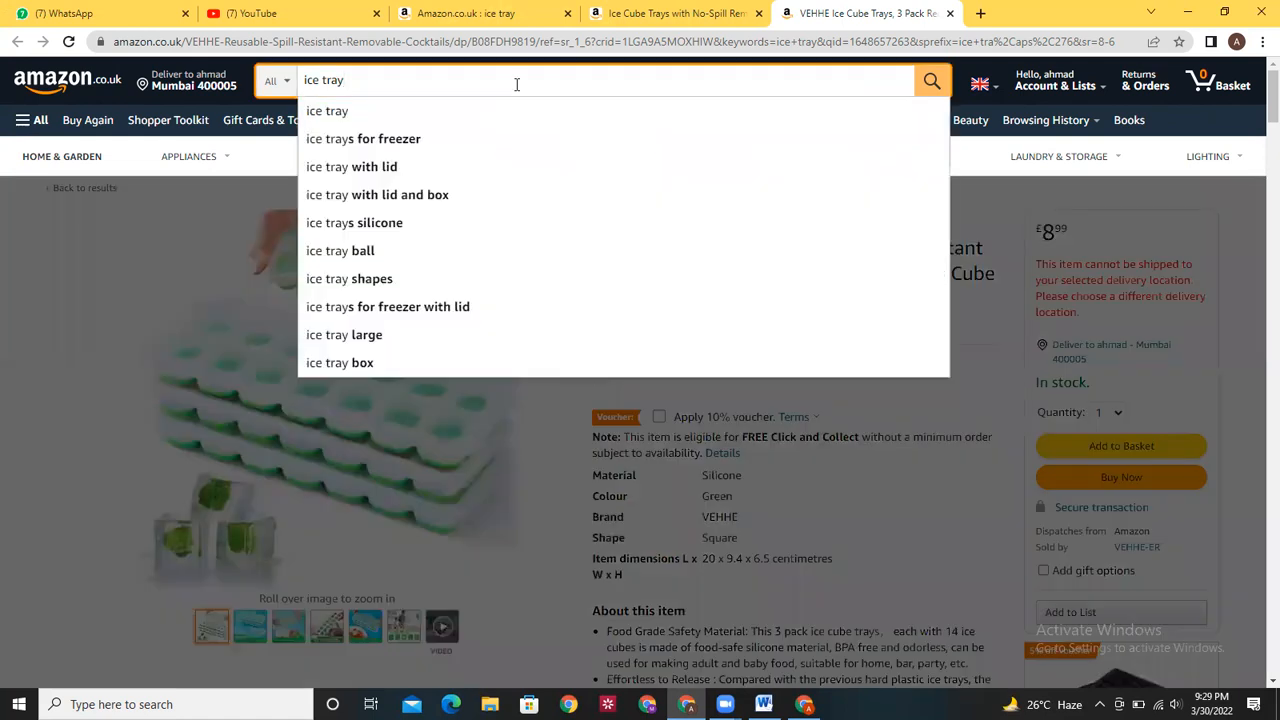
left_click(965, 328)
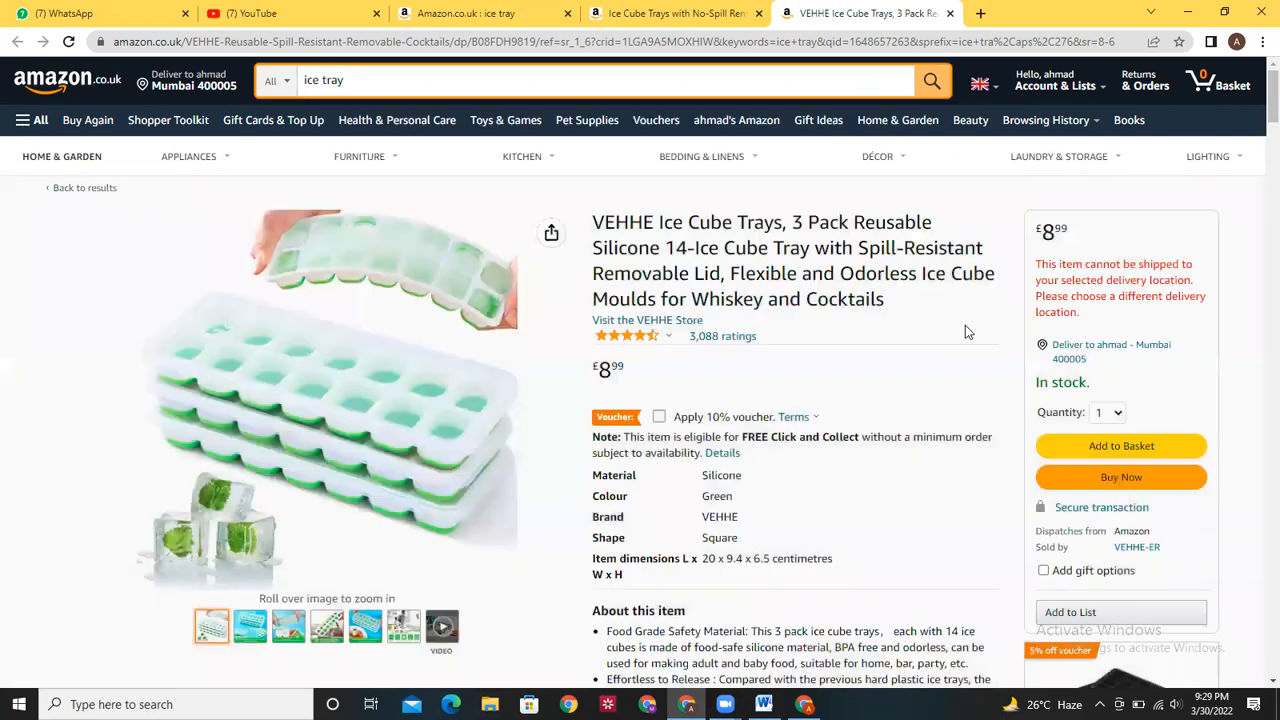
left_click_drag(590, 213, 971, 306)
left_click(975, 311)
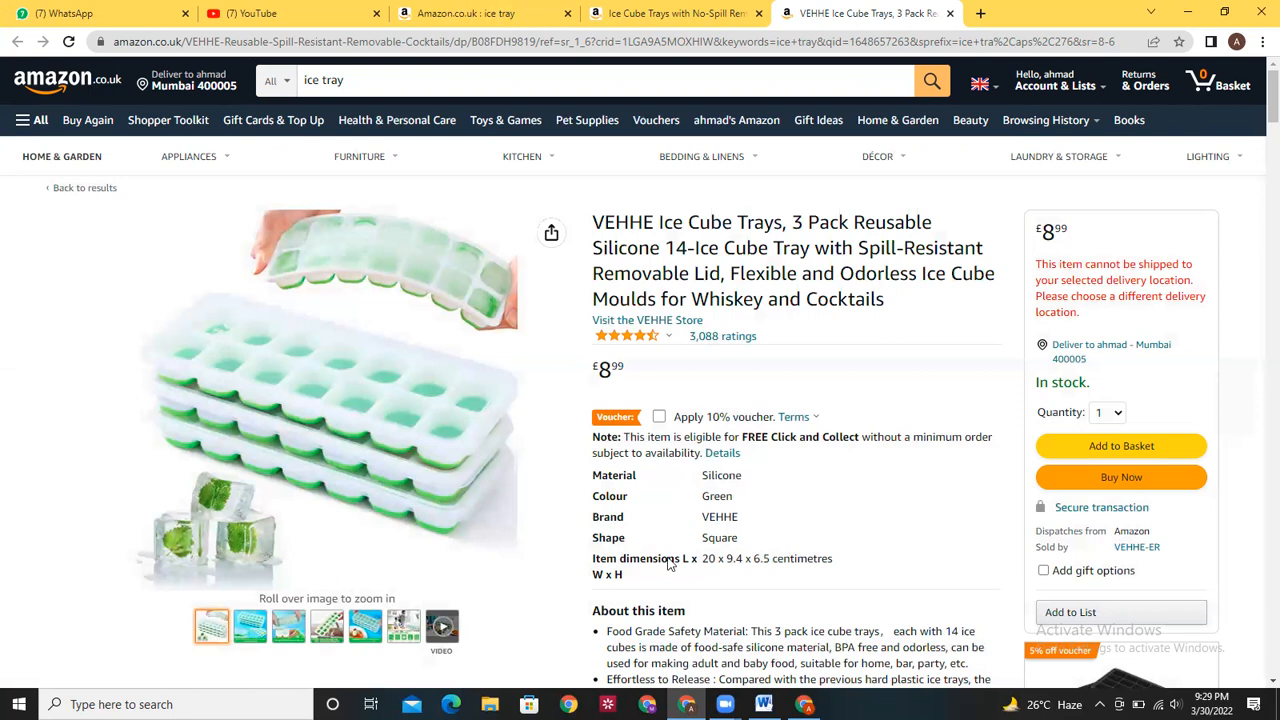
- Examine the VEHHE listing's product attributes, such as material, colour and dimensions, and its price
left_click(764, 704)
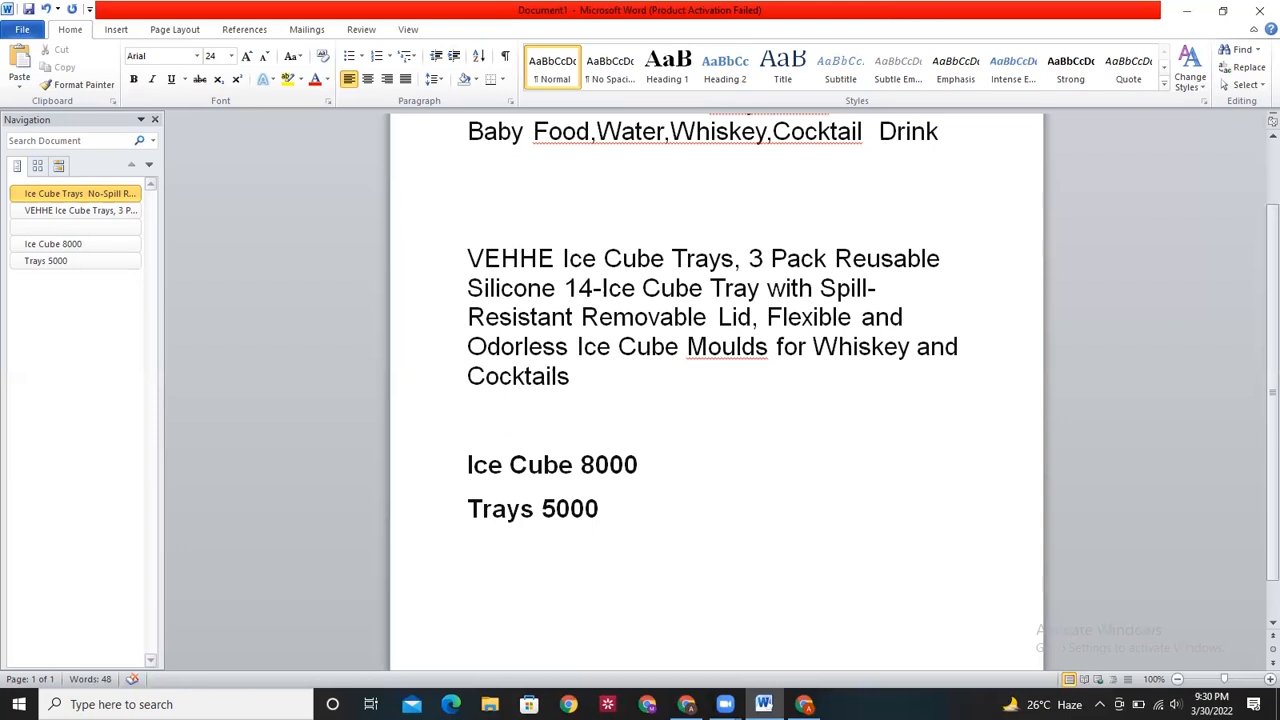
key("alt+Tab")
left_click_drag(594, 474, 880, 573)
left_click(880, 573)
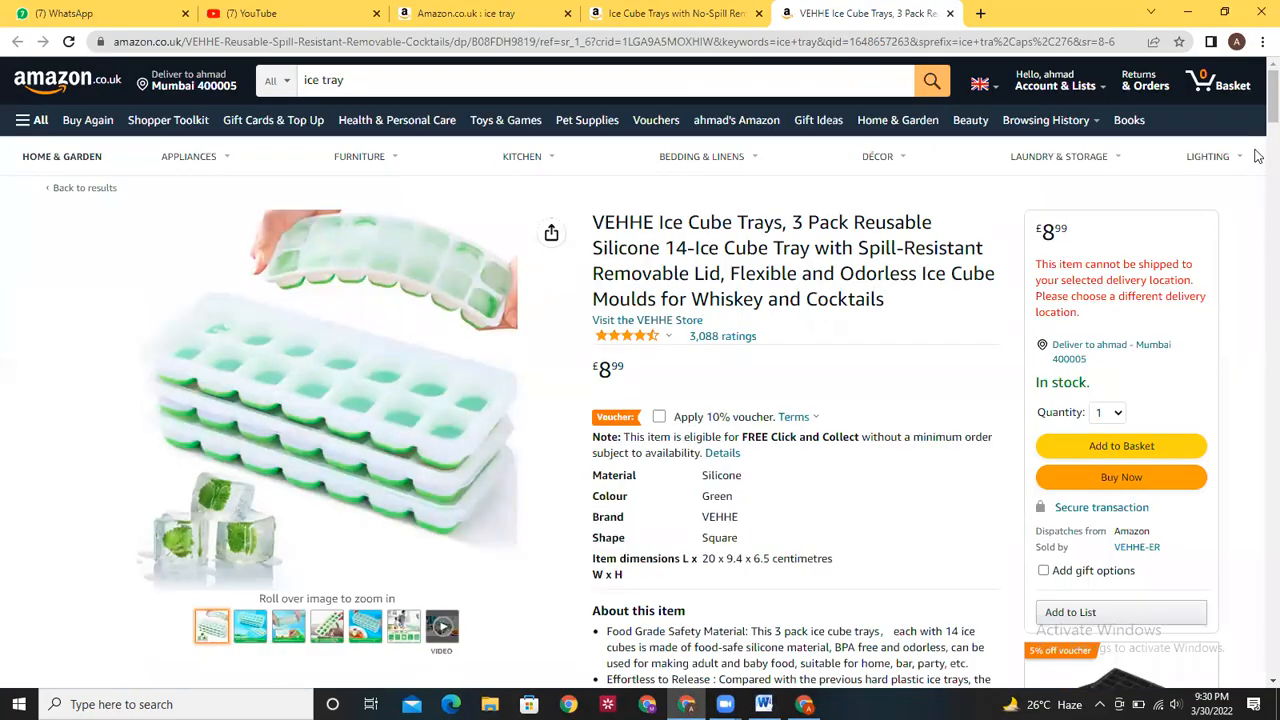
scroll(1258, 108, "down", 1)
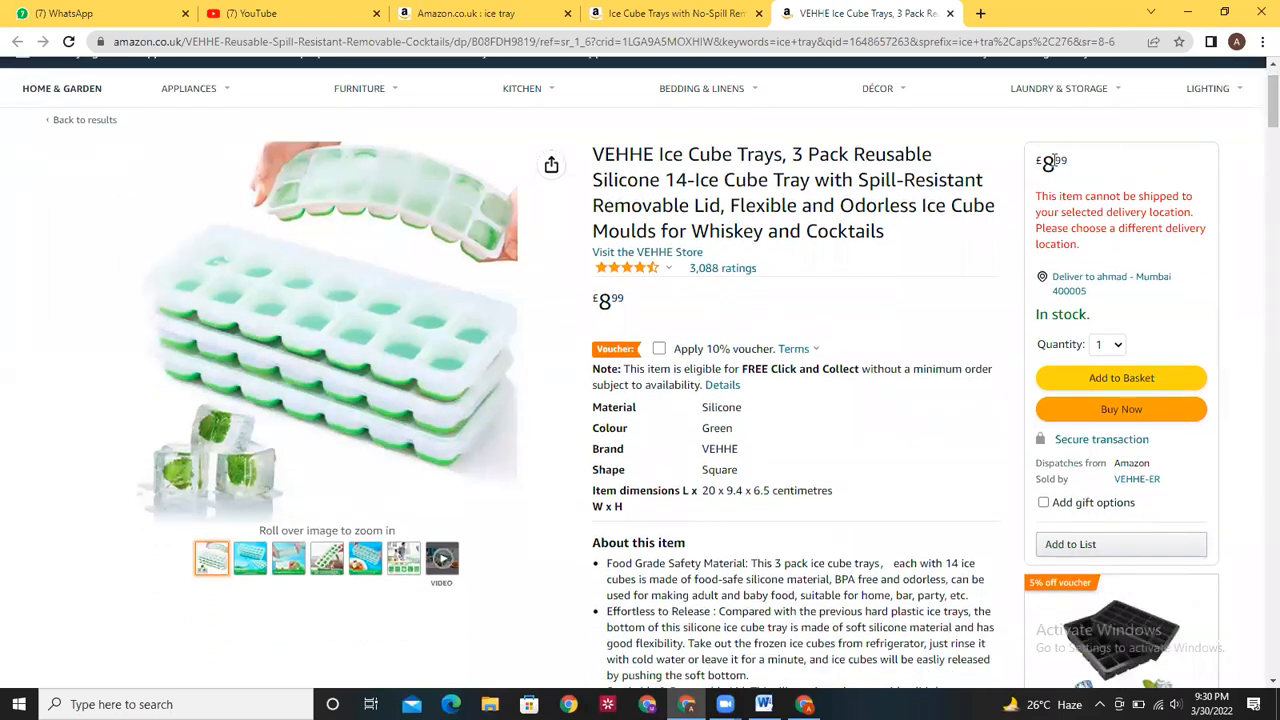
left_click_drag(1053, 160, 1036, 170)
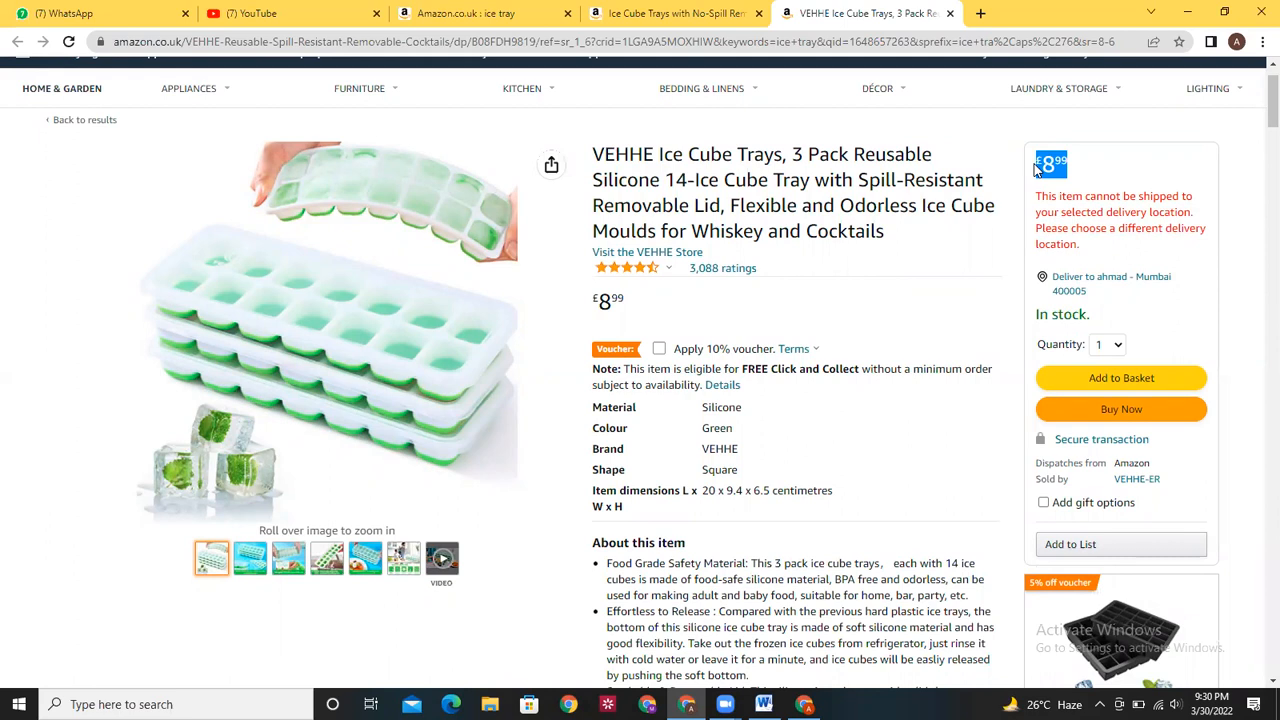
left_click(517, 679)
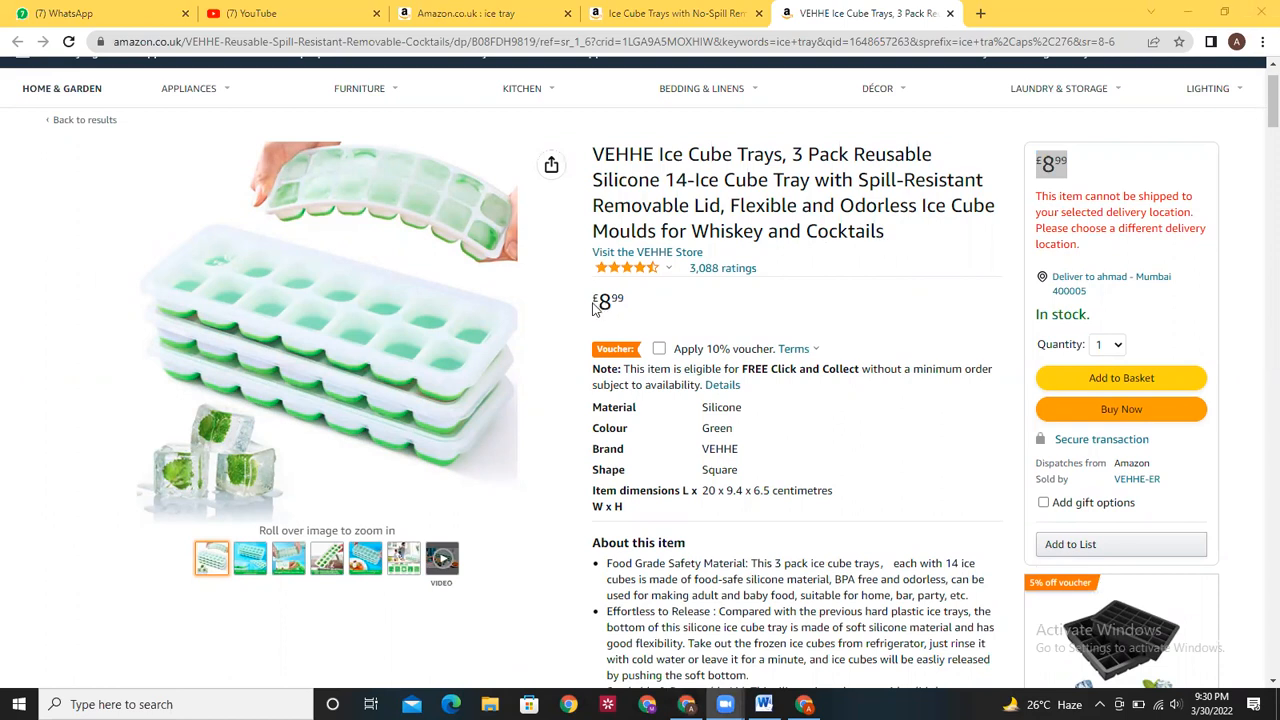
left_click_drag(593, 304, 628, 306)
left_click(628, 306)
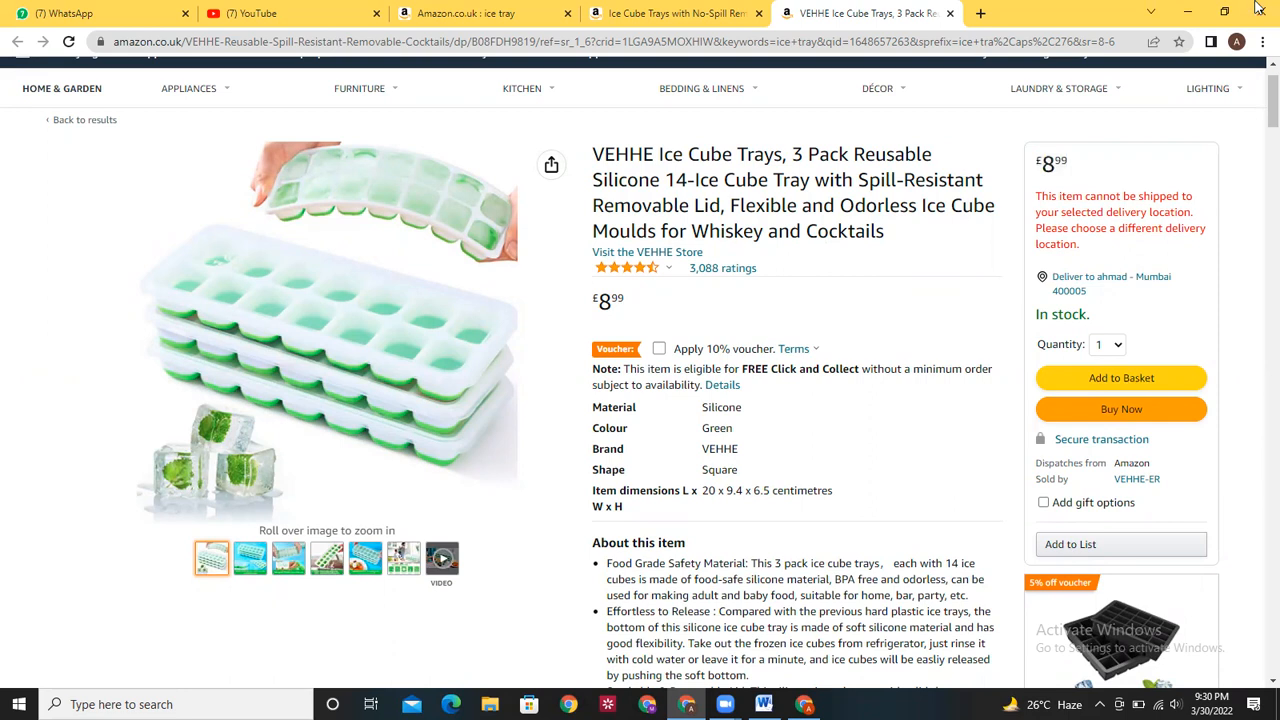
- Examine the "About this item" bullet points of the VEHHE listing against the keyword list in Word
scroll(1258, 120, "down", 1)
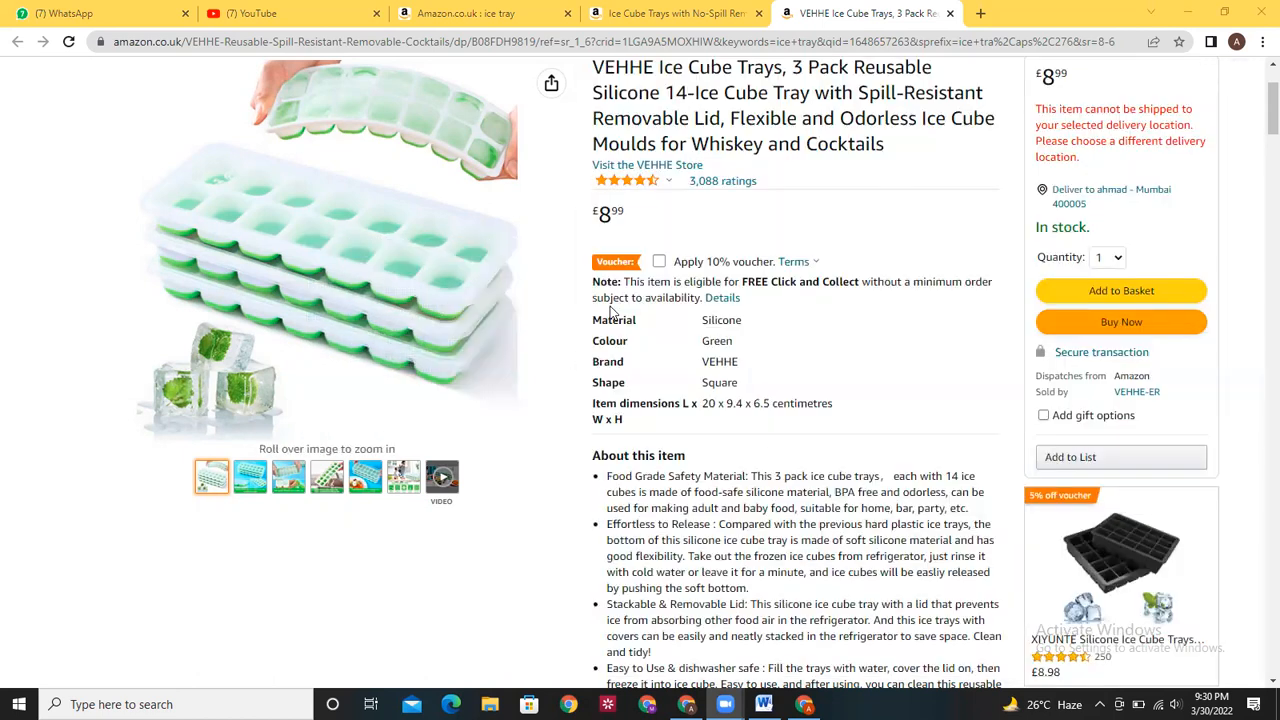
scroll(1258, 96, "down", 3)
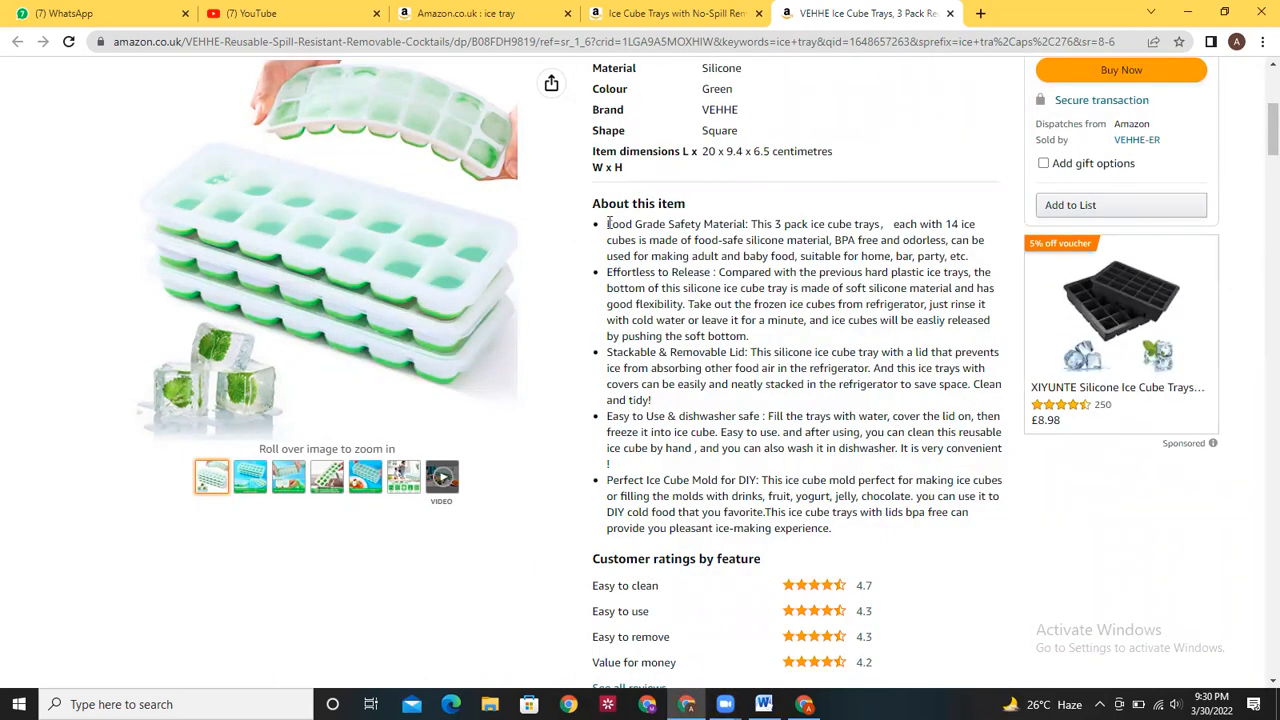
left_click_drag(607, 224, 913, 537)
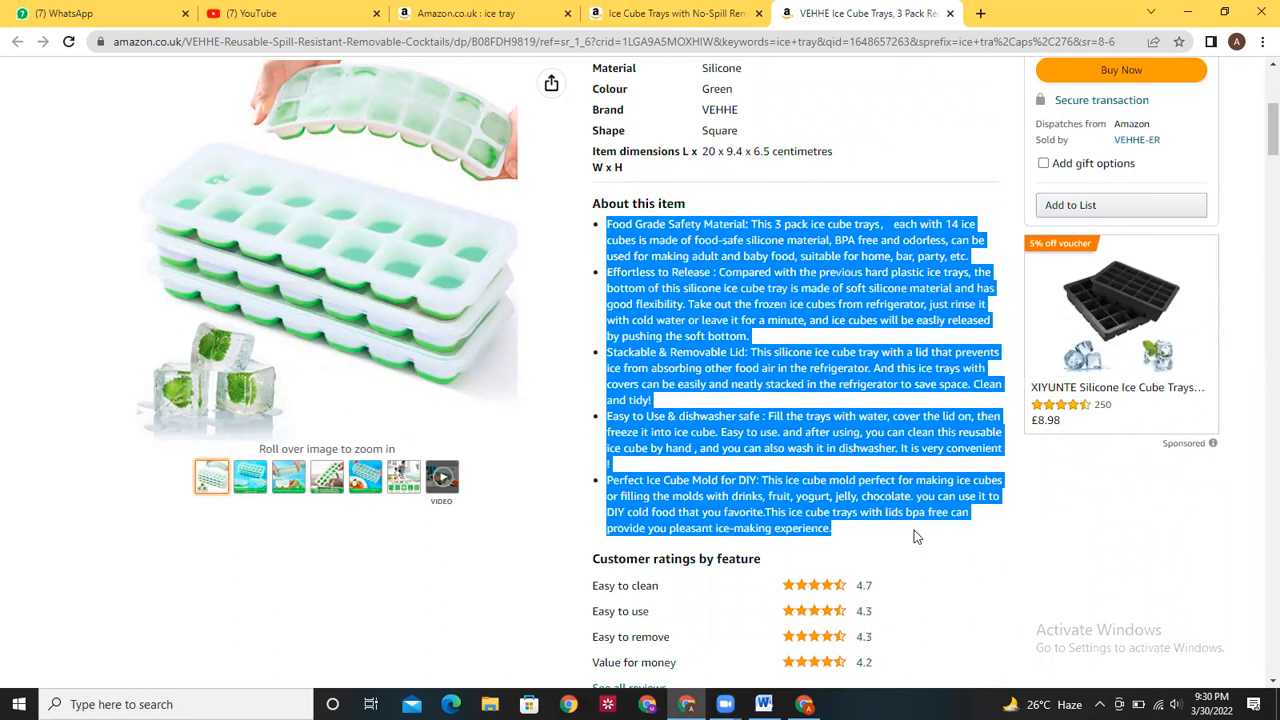
left_click(913, 537)
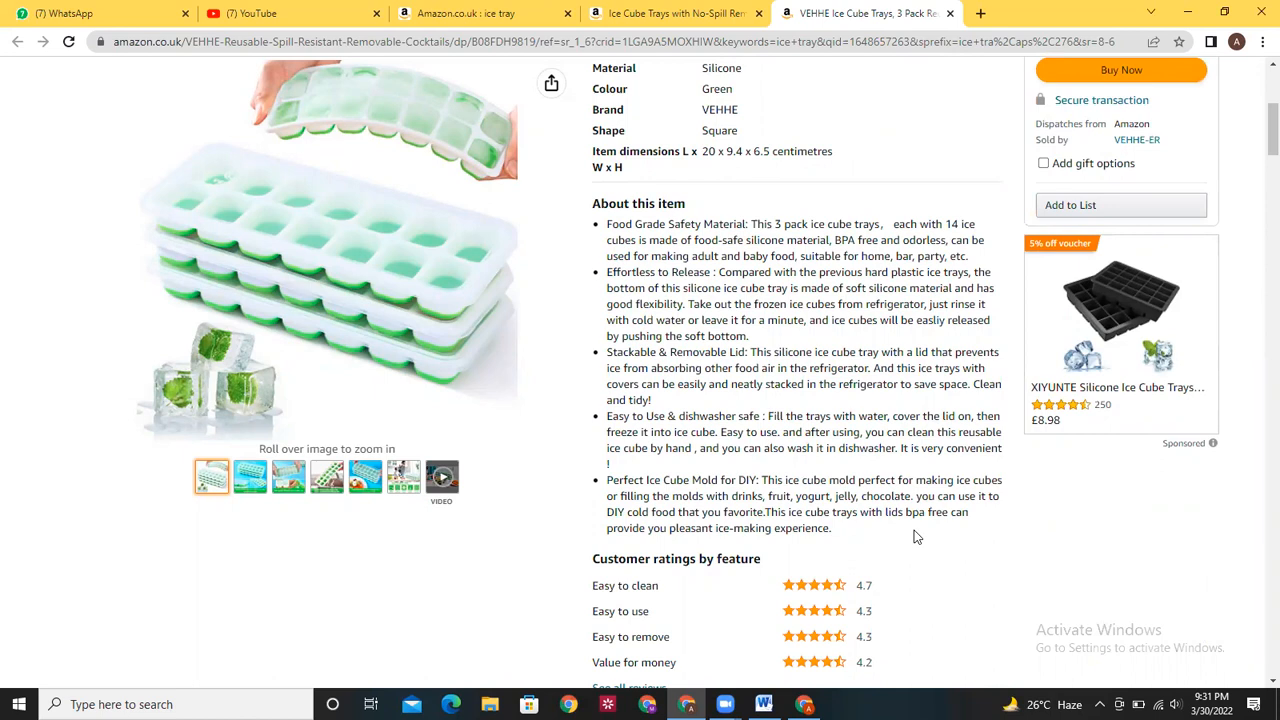
left_click(764, 704)
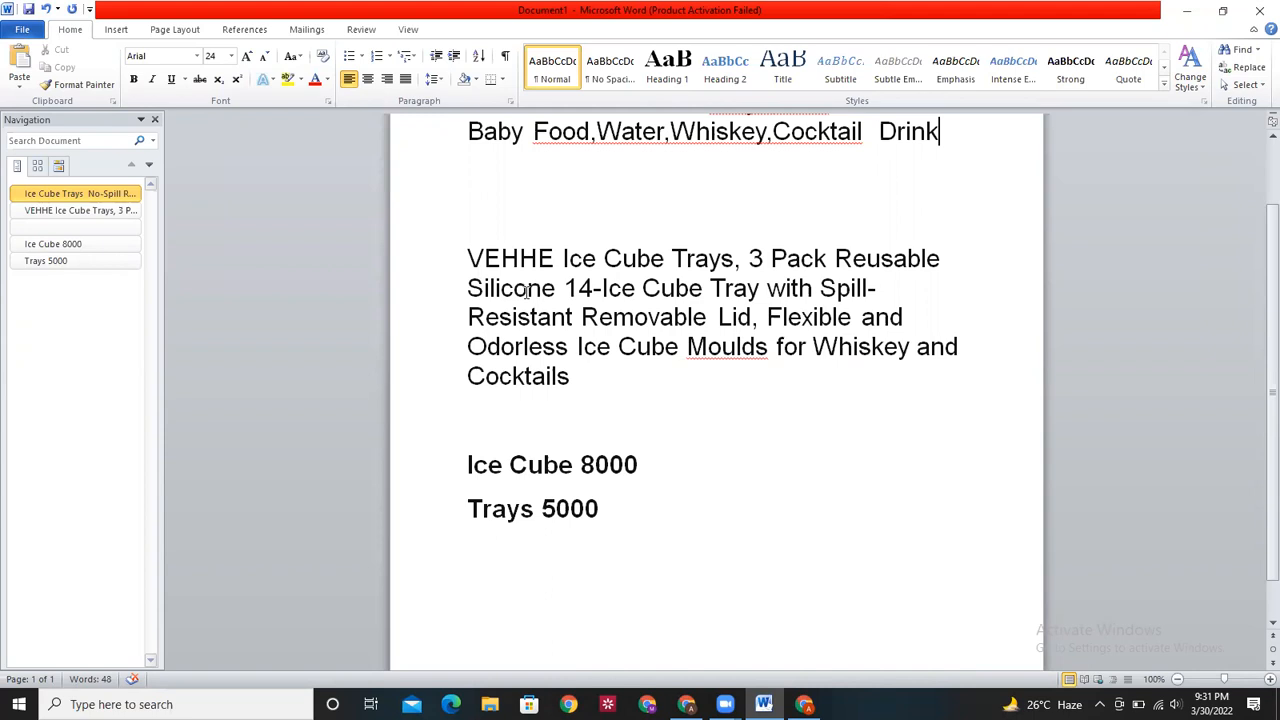
left_click(686, 704)
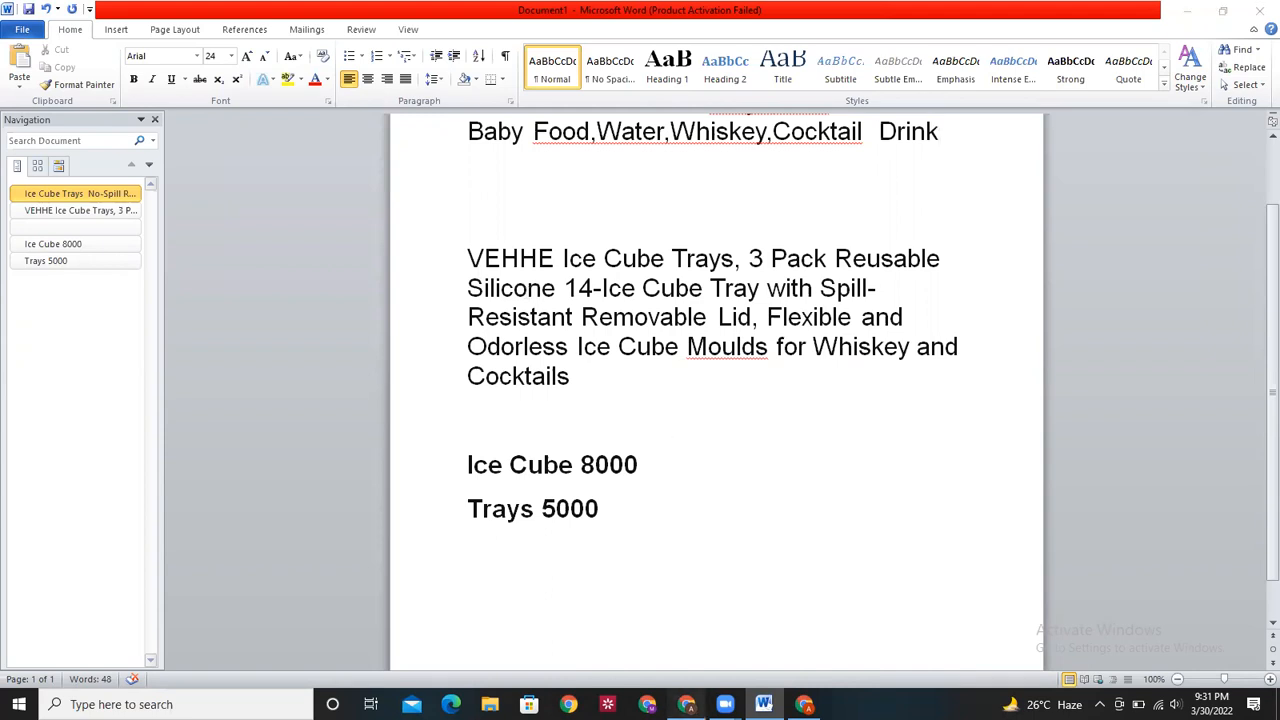
left_click_drag(603, 236, 940, 512)
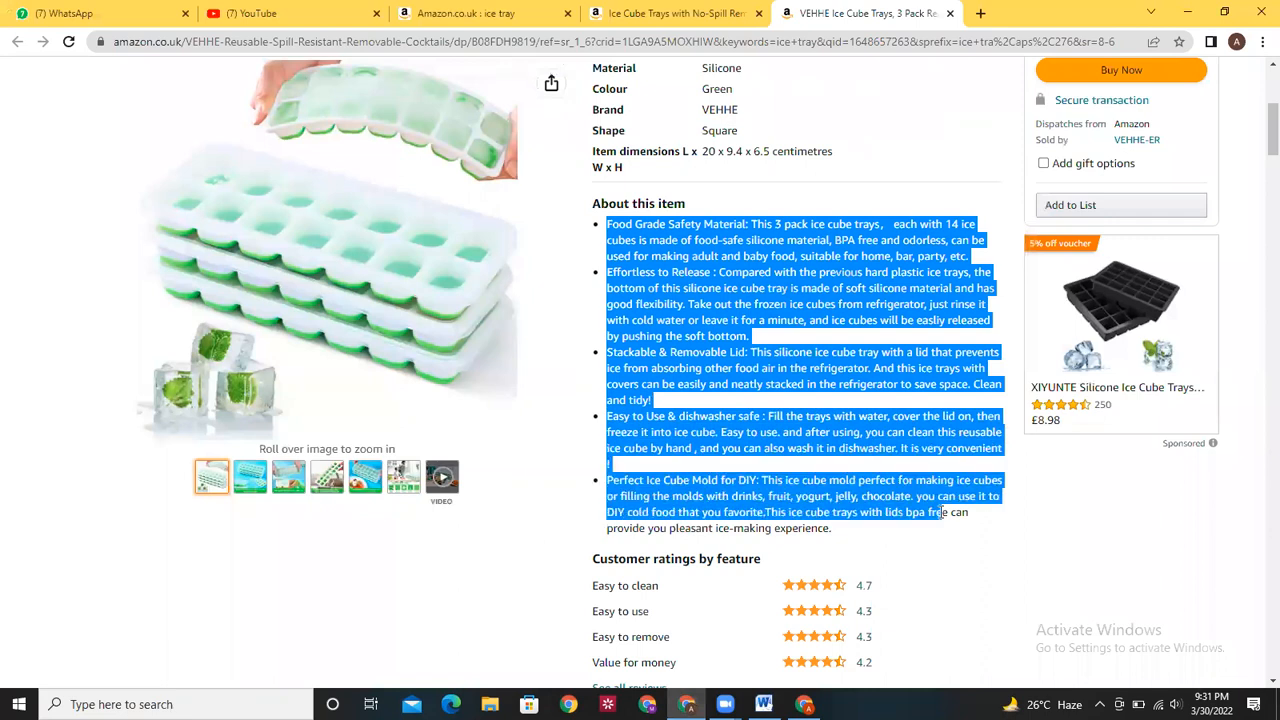
left_click(950, 535)
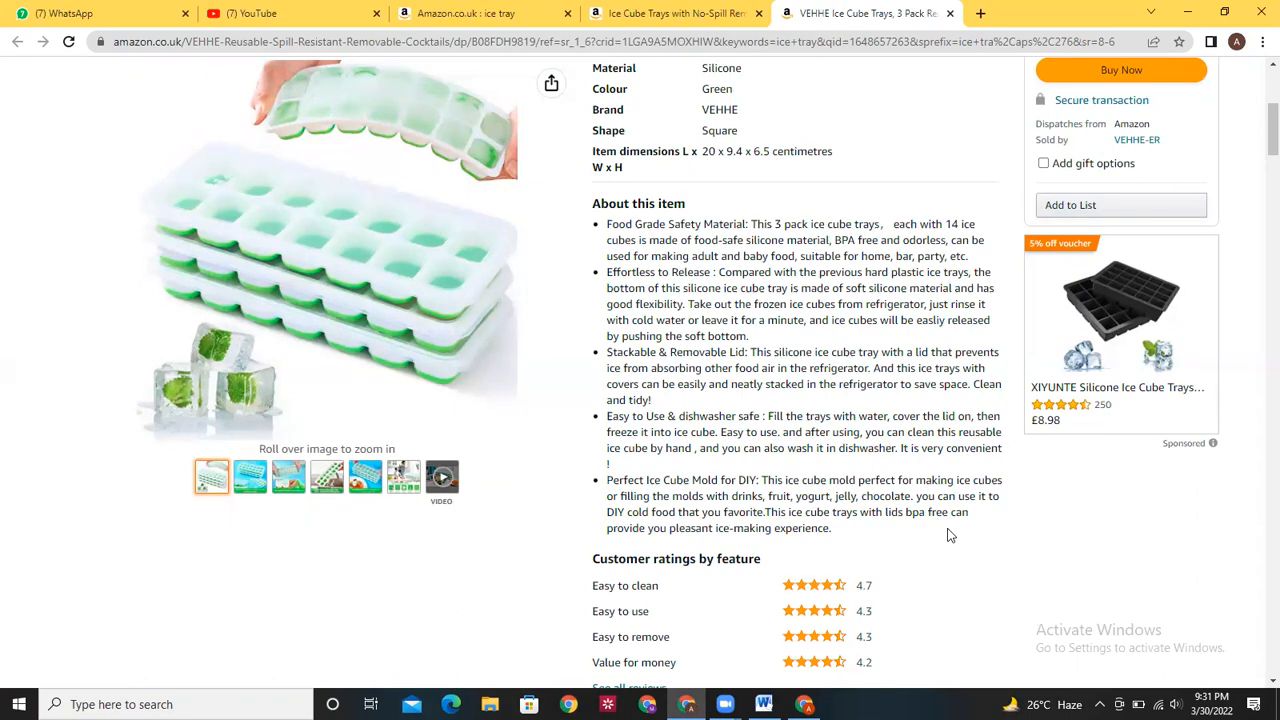
left_click_drag(601, 228, 882, 531)
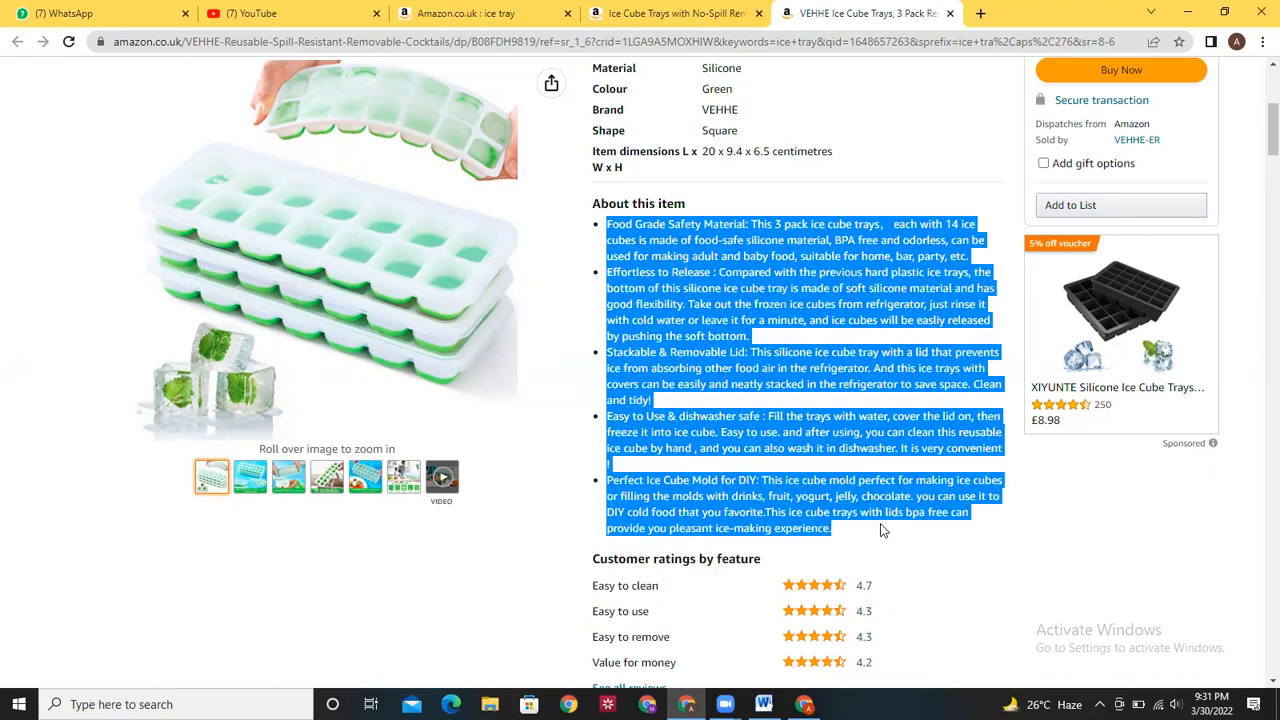
left_click(880, 530)
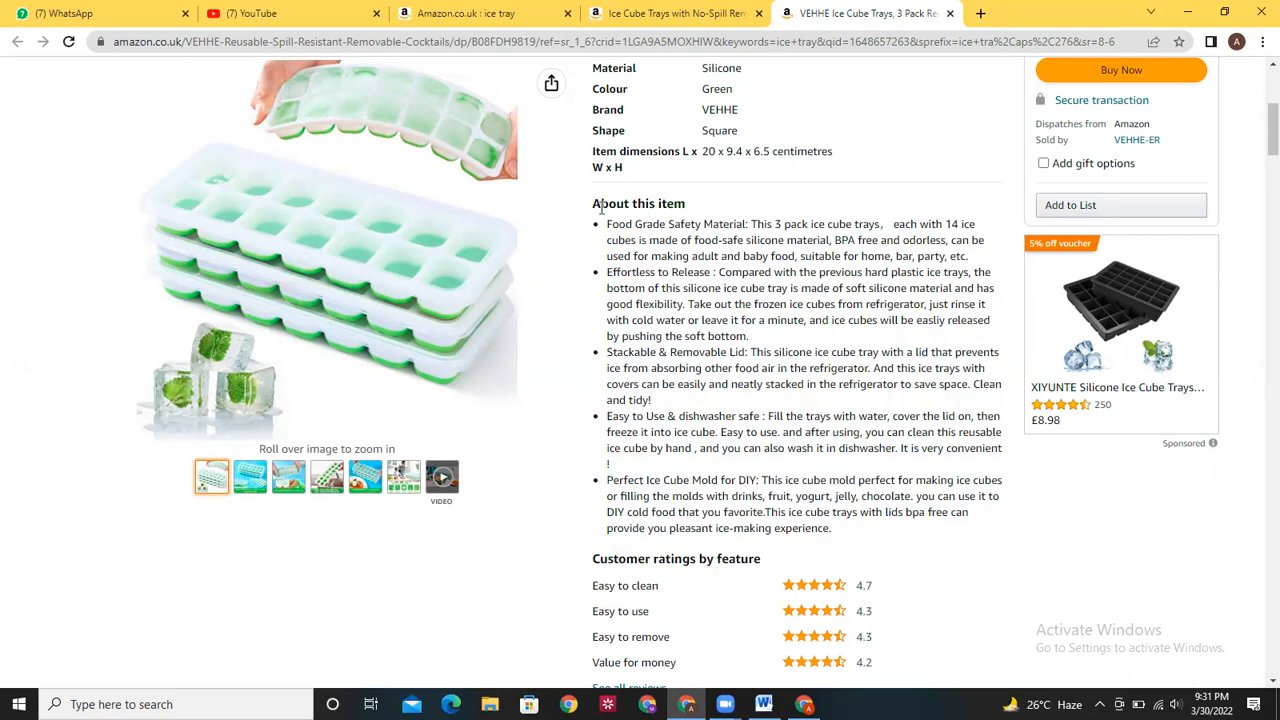
- Copy all five "About this item" bullets from the VEHHE listing into the Word document, a few blank lines below "Trays 5000"
left_click_drag(604, 226, 854, 538)
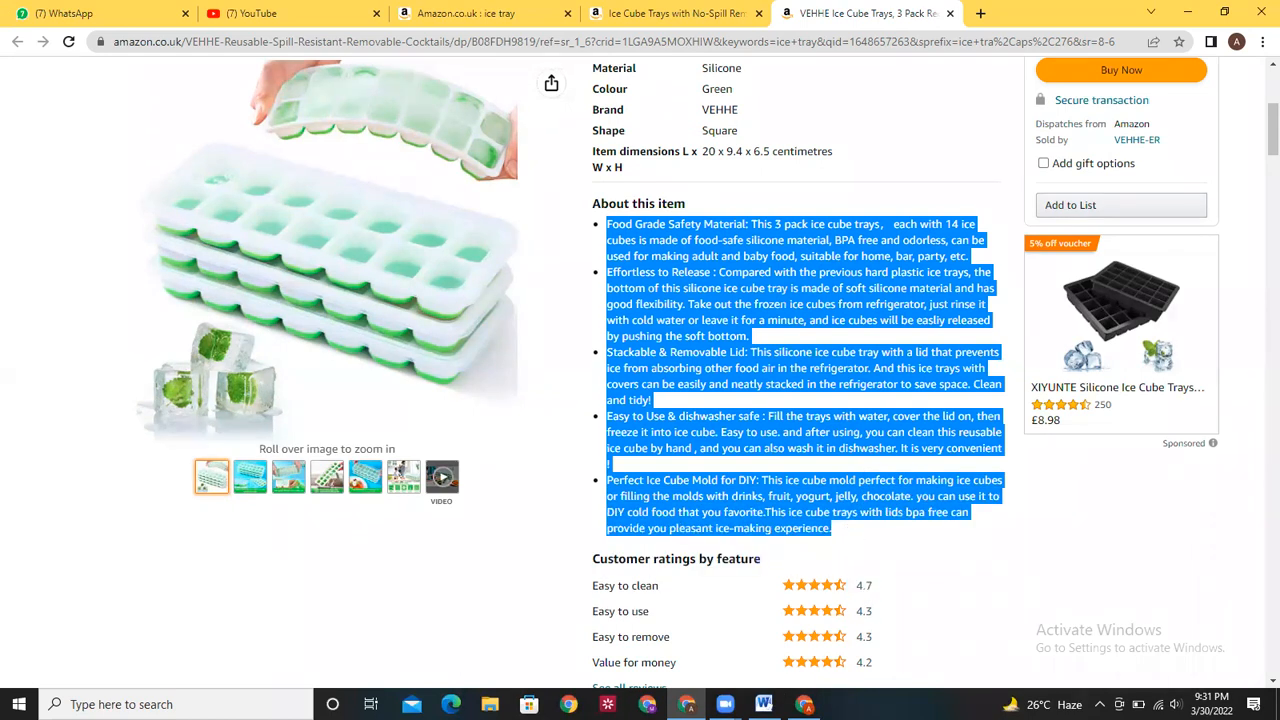
key("alt+Tab")
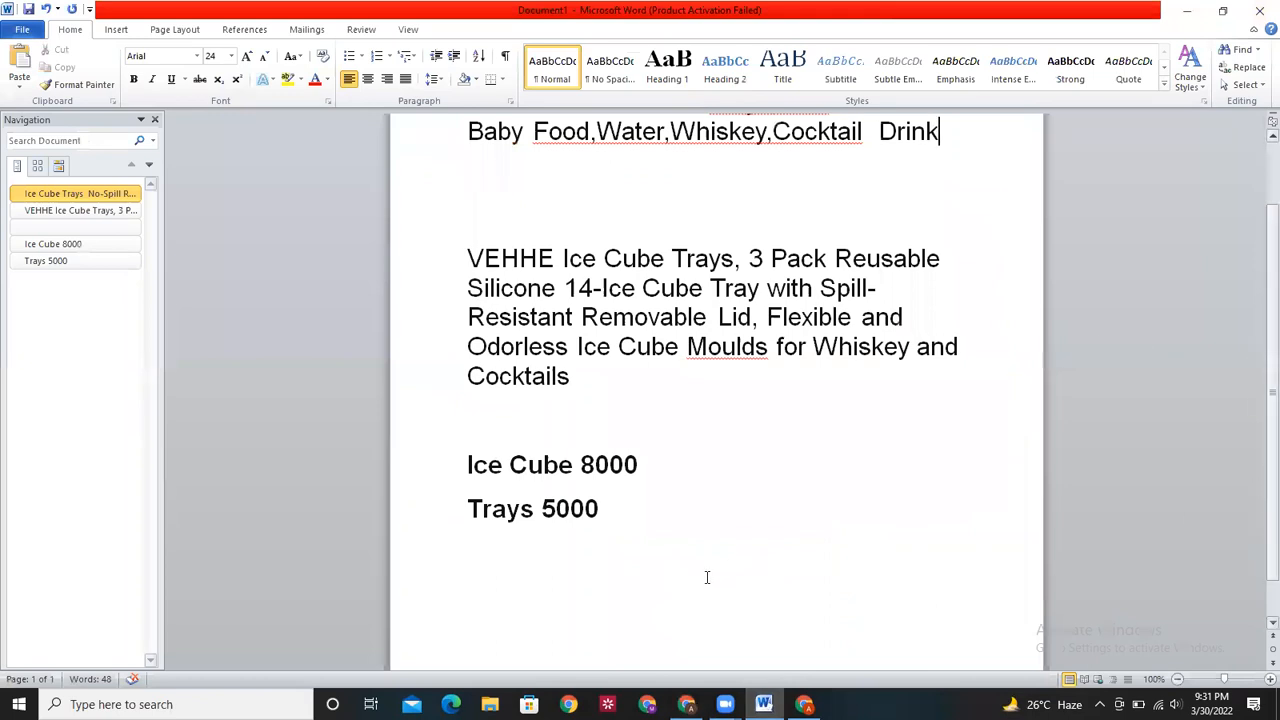
left_click(706, 577)
key("Return")
key("Return")
key("Return")
key("Return")
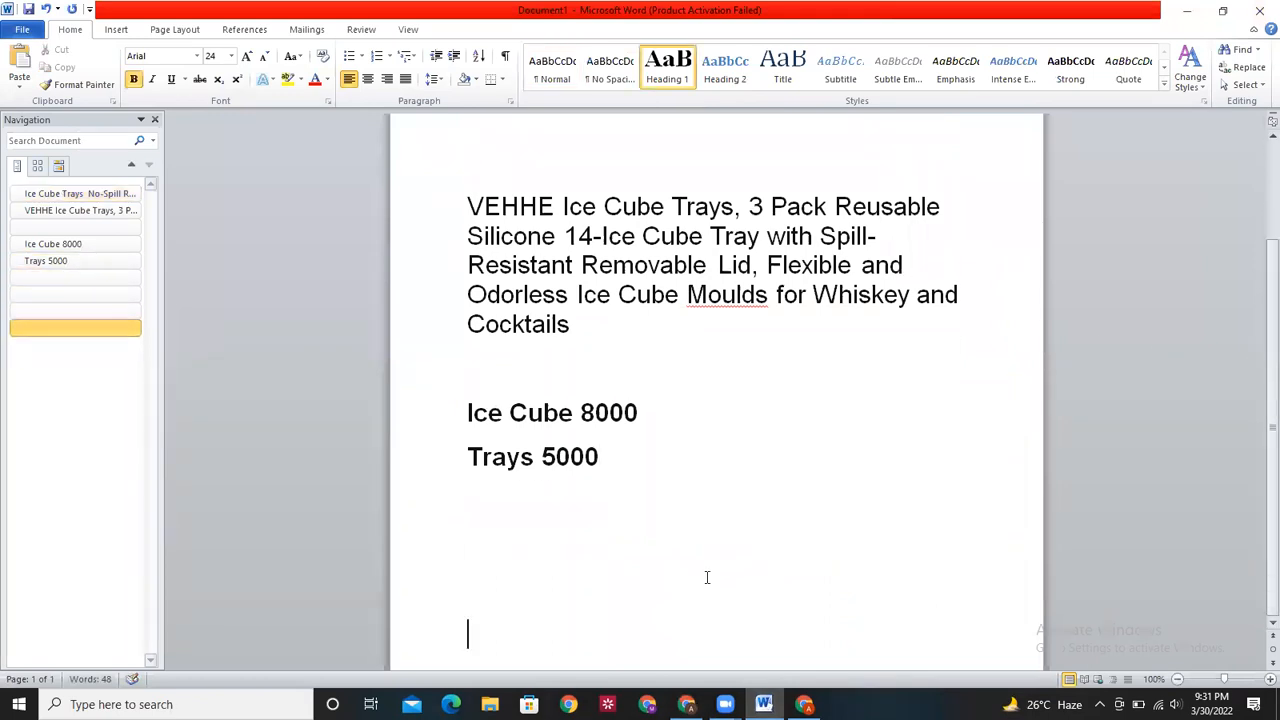
type("Food Grade Safety Material: This 3 pack ice cube trays， each with 14 ice cubes is made of food-safe silicone material, BPA free and odorless, can be used for making adult and baby food, suitable for home, bar, party, etc. Effortless to Release : Compared with the previous hard plastic ice trays, the bottom of this silicone ice cube tray is made of soft silicone material and has good flexibility. Take out the frozen ice cubes from refrigerator, just rinse it with cold water or leave it for a minute, and ice cubes will be easily released by pushing the soft bottom. Stackable & Removable Lid: This silicone ice cube tray with a lid that prevents ice from absorbing other food air in the refrigerator. And this ice trays with covers can be easily and neatly stacked in the refrigerator to save space. Clean and tidy! Easy to Use & dishwasher safe : Fill the trays with water, cover the lid on, then freeze it into ice cube. Easy to use. and after using, you can clean this reusable ice cube by hand , and you can also wash it in dishwasher. It is very convenient ! Perfect Ice Cube Mold for DIY: This ice cube mold perfect for making ice cubes or filling the molds with drinks, fruit, yogurt, jelly, chocolate. you can use it to DIY cold food that you favorite.This ice cube trays with lids bpa free can provide you pleasant ice-making experience.")
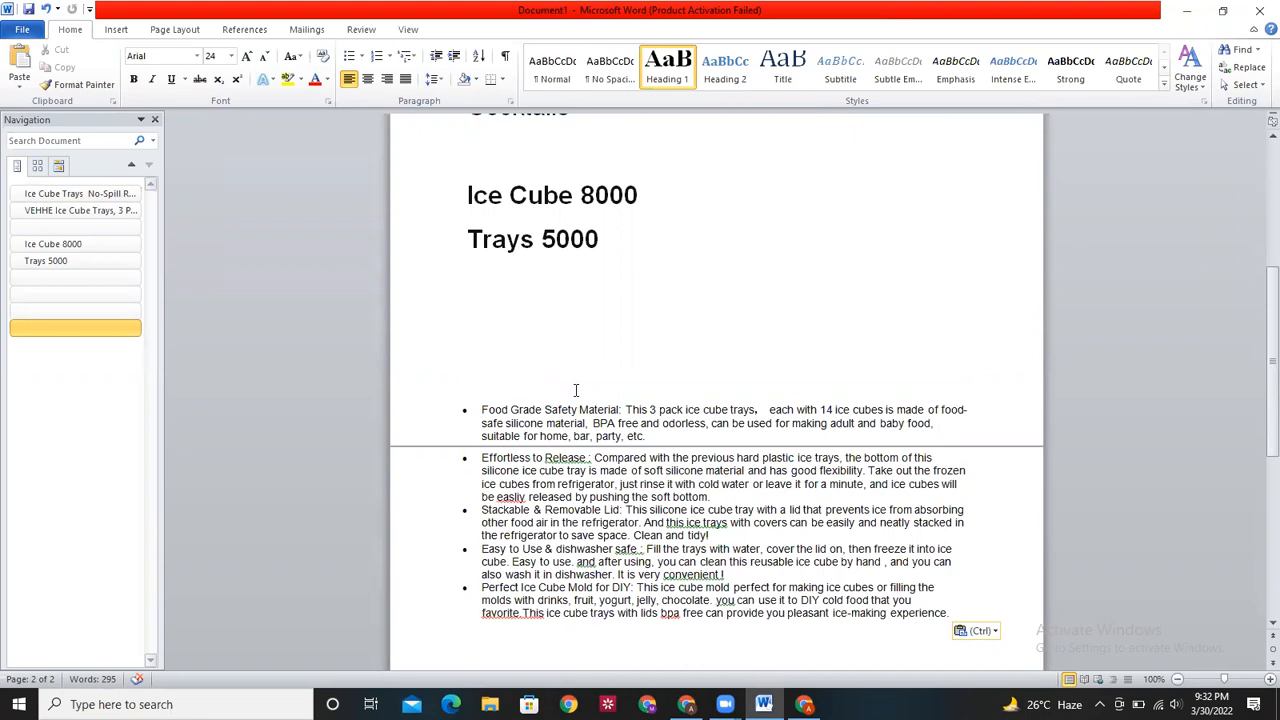
- Review the VEHHE title together with the pasted bullet points further down the document
left_click_drag(1271, 315, 1258, 321)
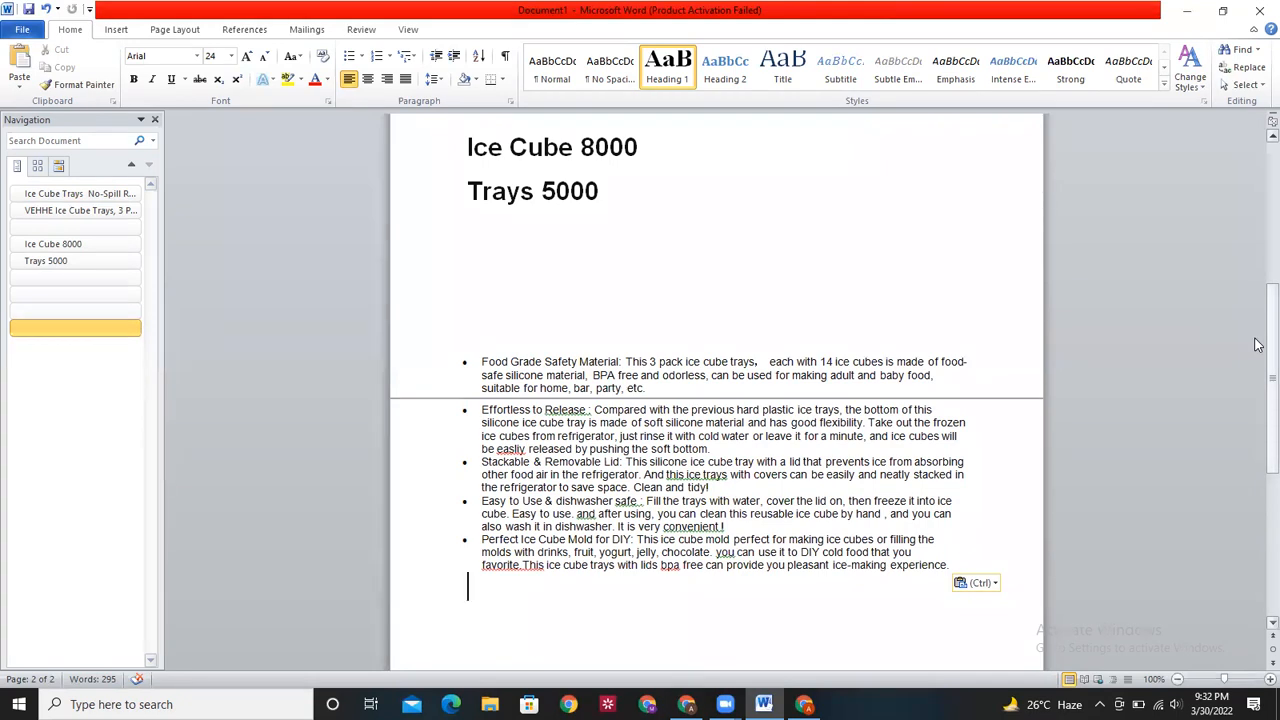
left_click_drag(1258, 345, 1258, 255)
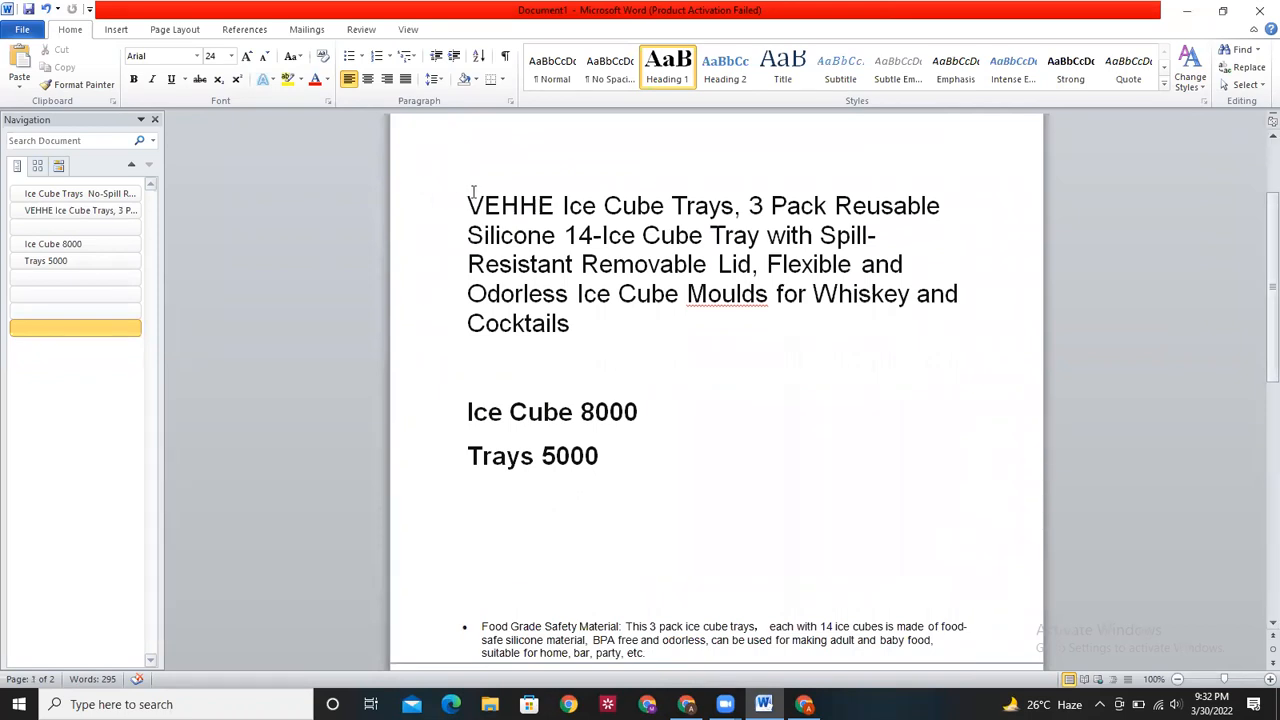
left_click_drag(468, 203, 640, 313)
left_click(662, 348)
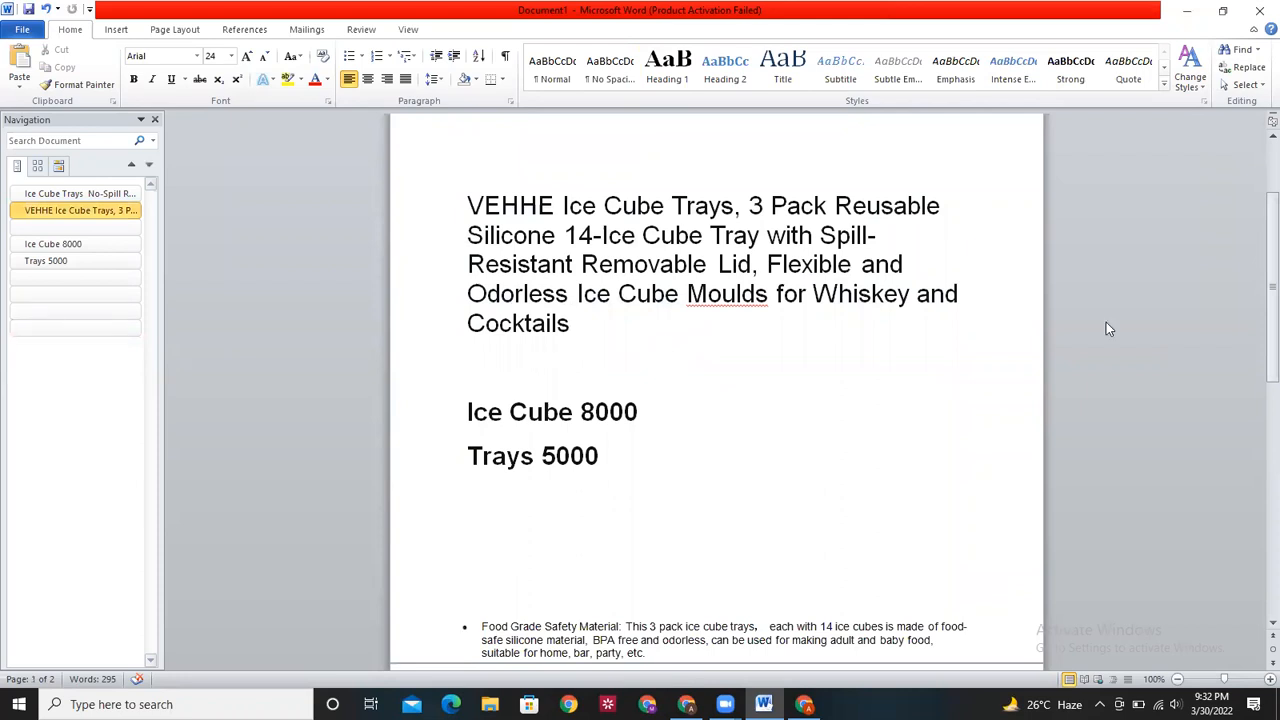
left_click_drag(1270, 250, 1258, 308)
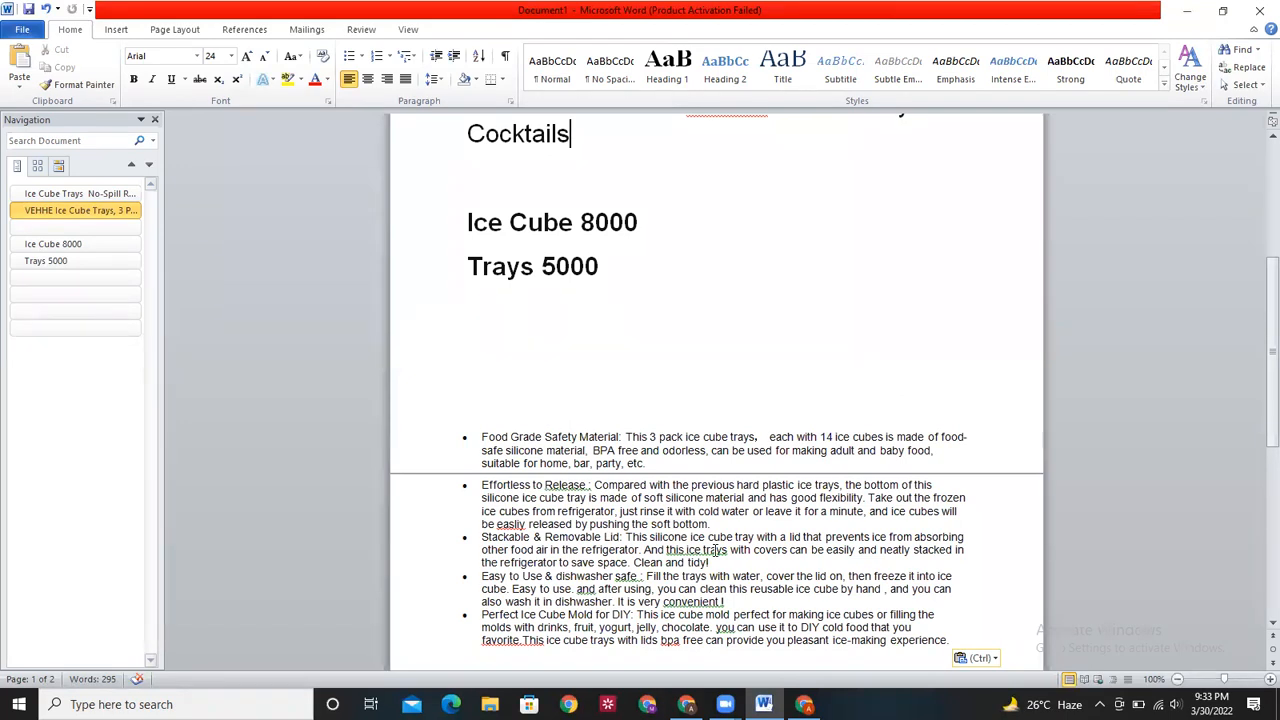
left_click(457, 687)
left_click_drag(1259, 382, 1258, 346)
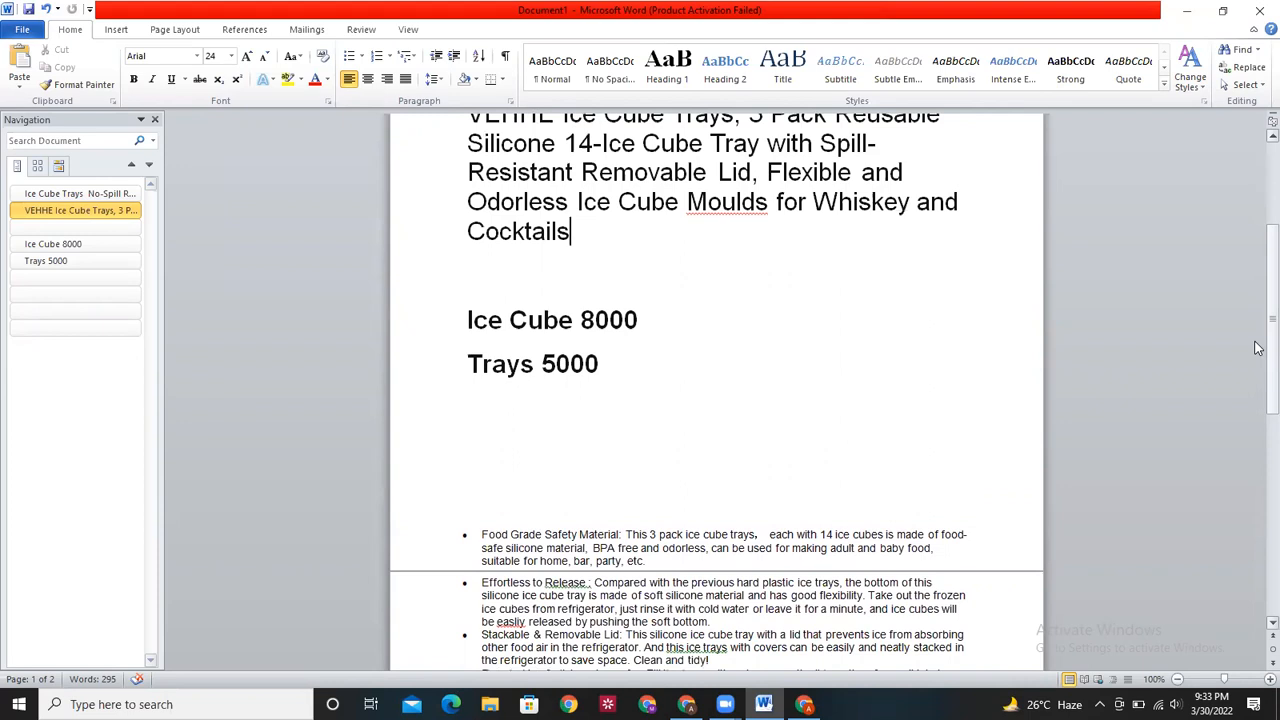
- Compare the keyword lines "Ice Cube 8000" and "Trays 5000" with the VEHHE title above them
left_click_drag(466, 318, 655, 387)
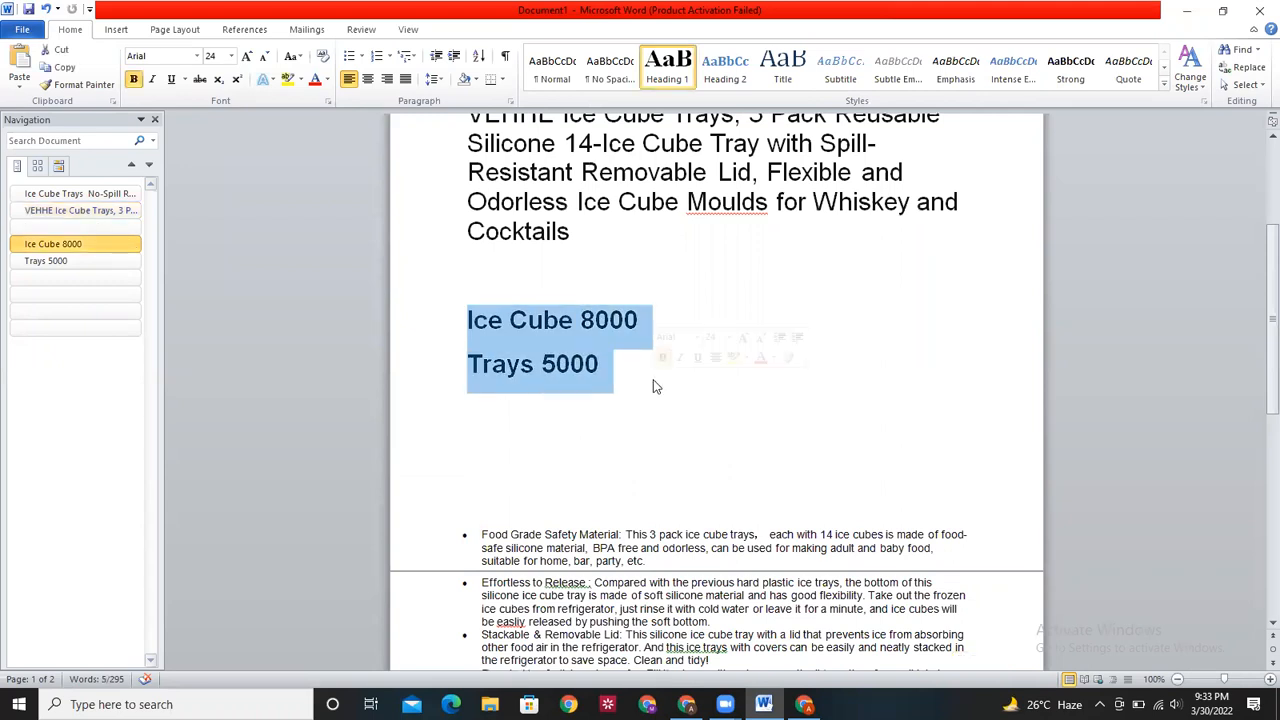
left_click(652, 387)
left_click(645, 320)
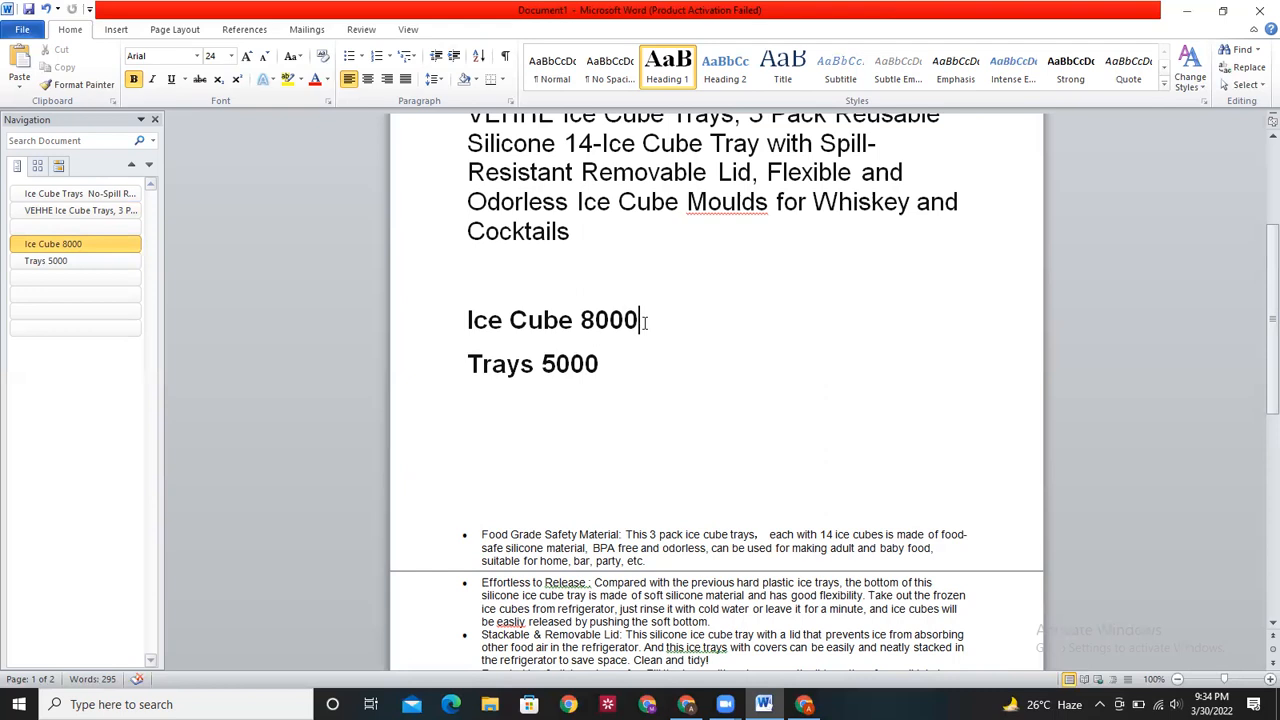
left_click_drag(1259, 331, 1258, 234)
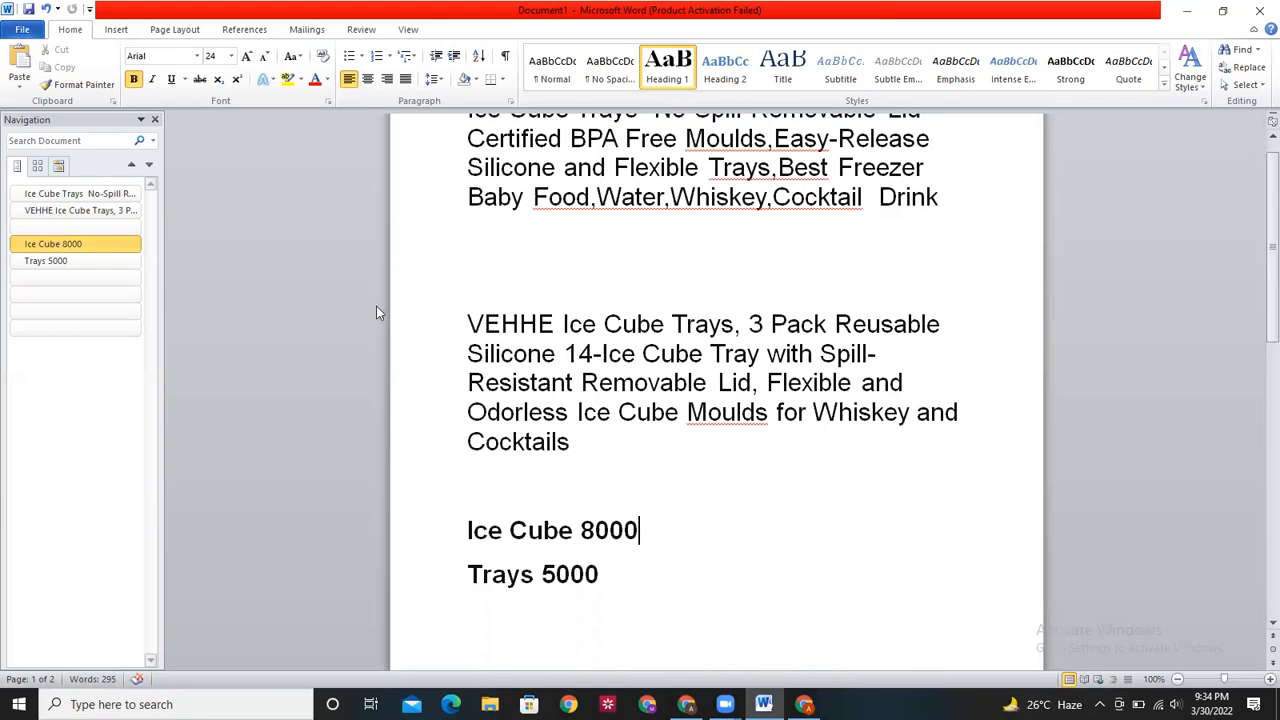
left_click_drag(461, 312, 605, 432)
left_click(605, 432)
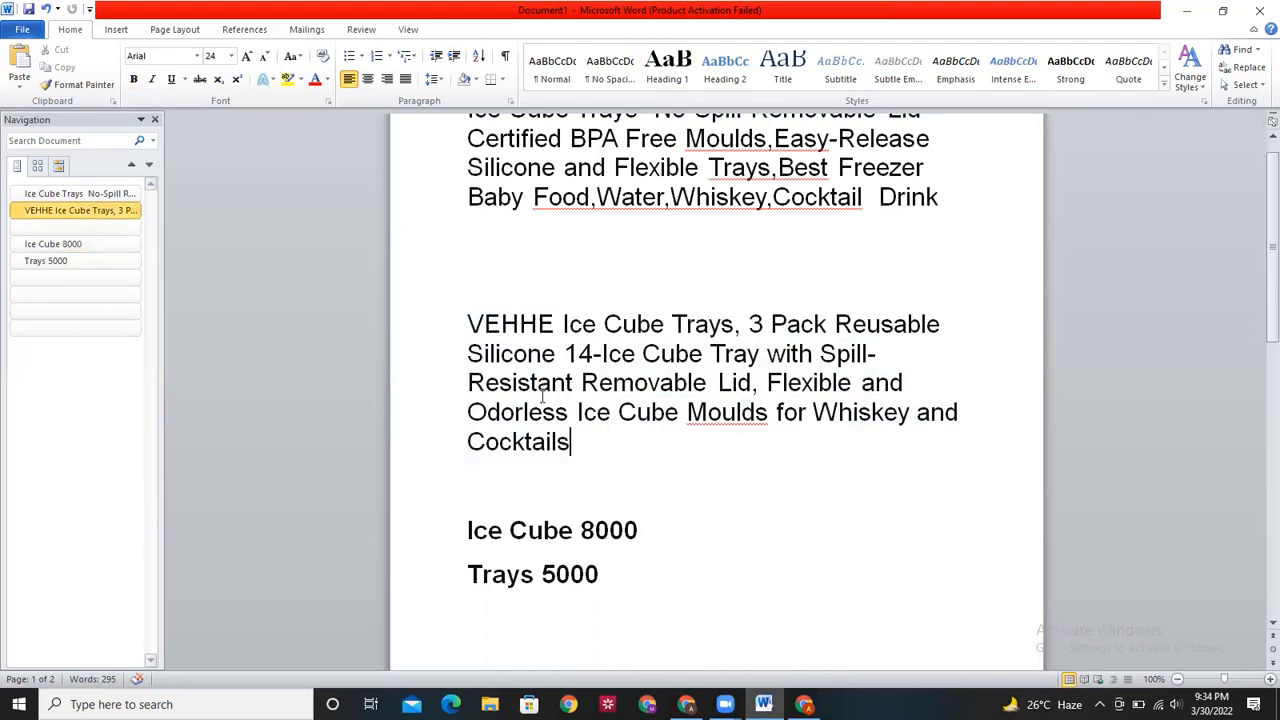
left_click_drag(466, 324, 576, 432)
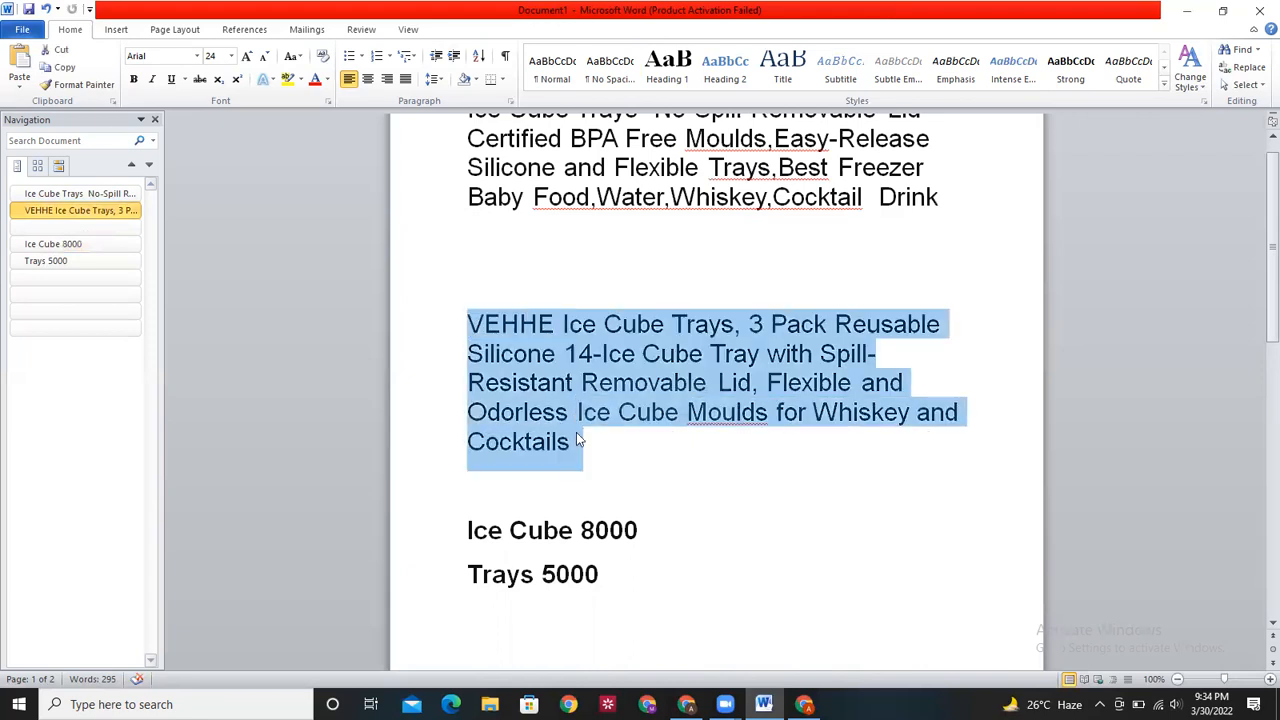
left_click(576, 432)
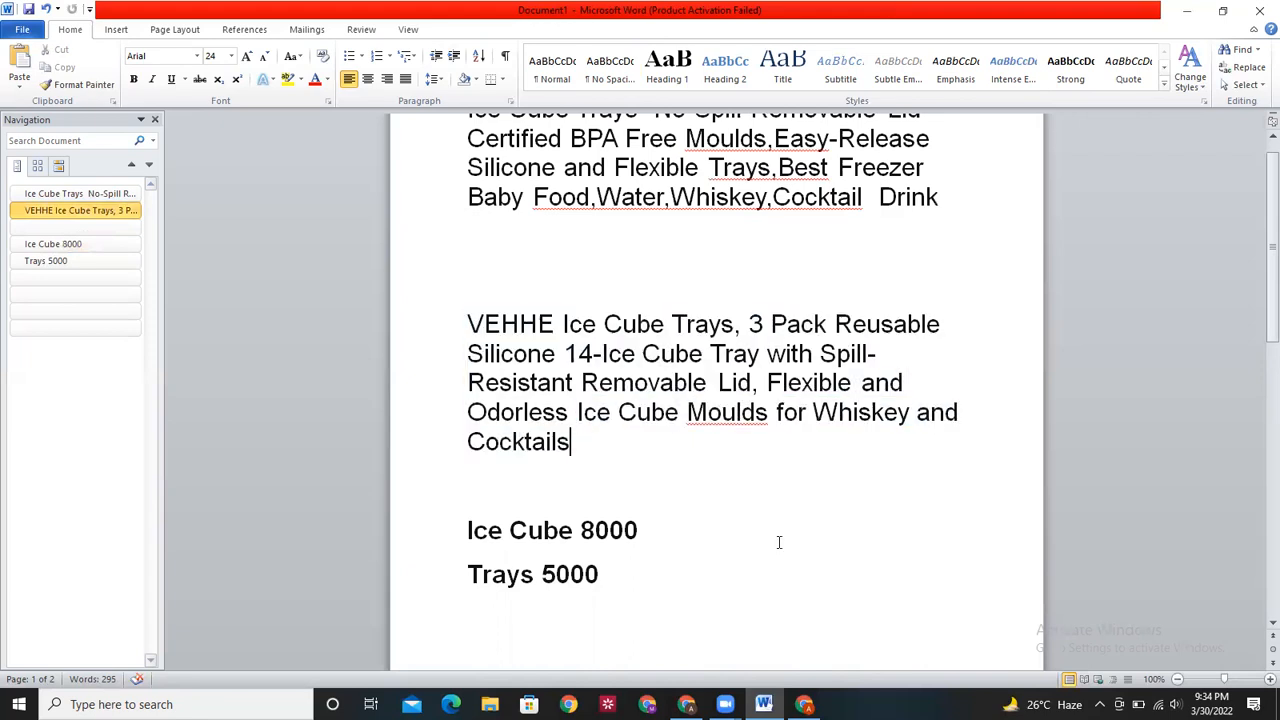
- Copy the five VEHHE bullets from the Chrome listing again and paste a second set below the first in Word
left_click(676, 702)
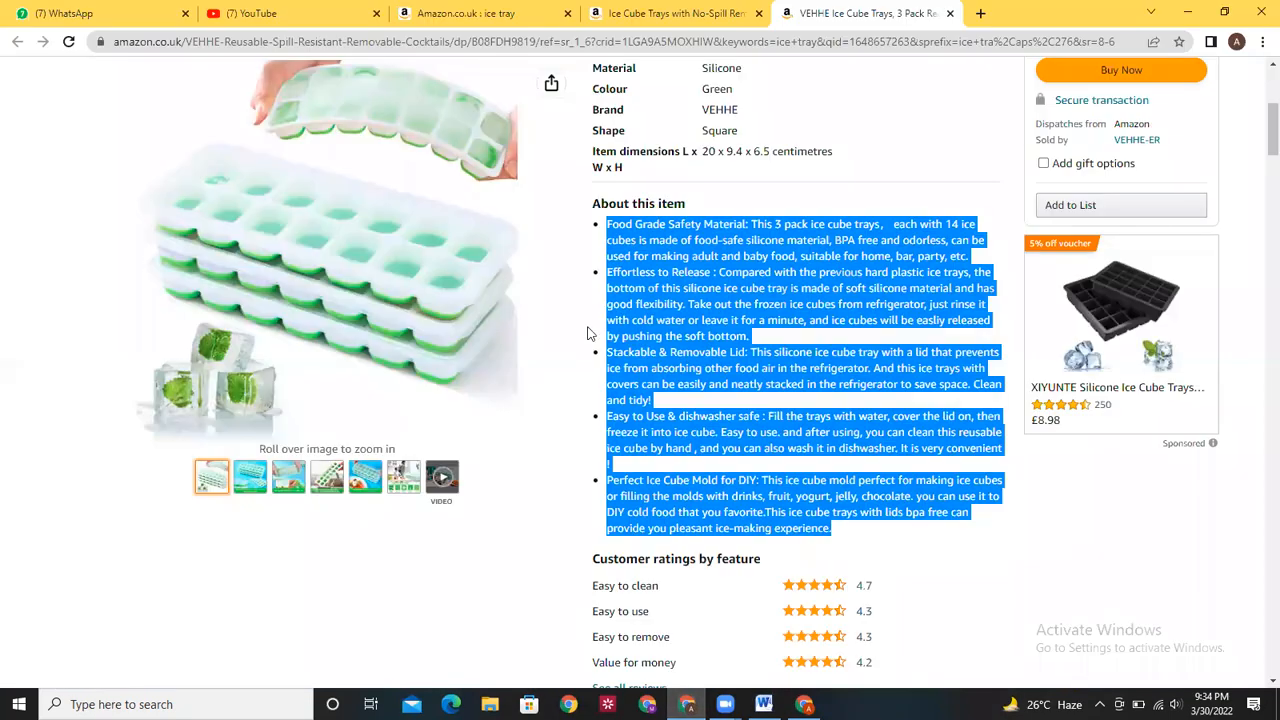
left_click(583, 326)
left_click_drag(603, 226, 838, 538)
key("ctrl+c")
left_click(764, 704)
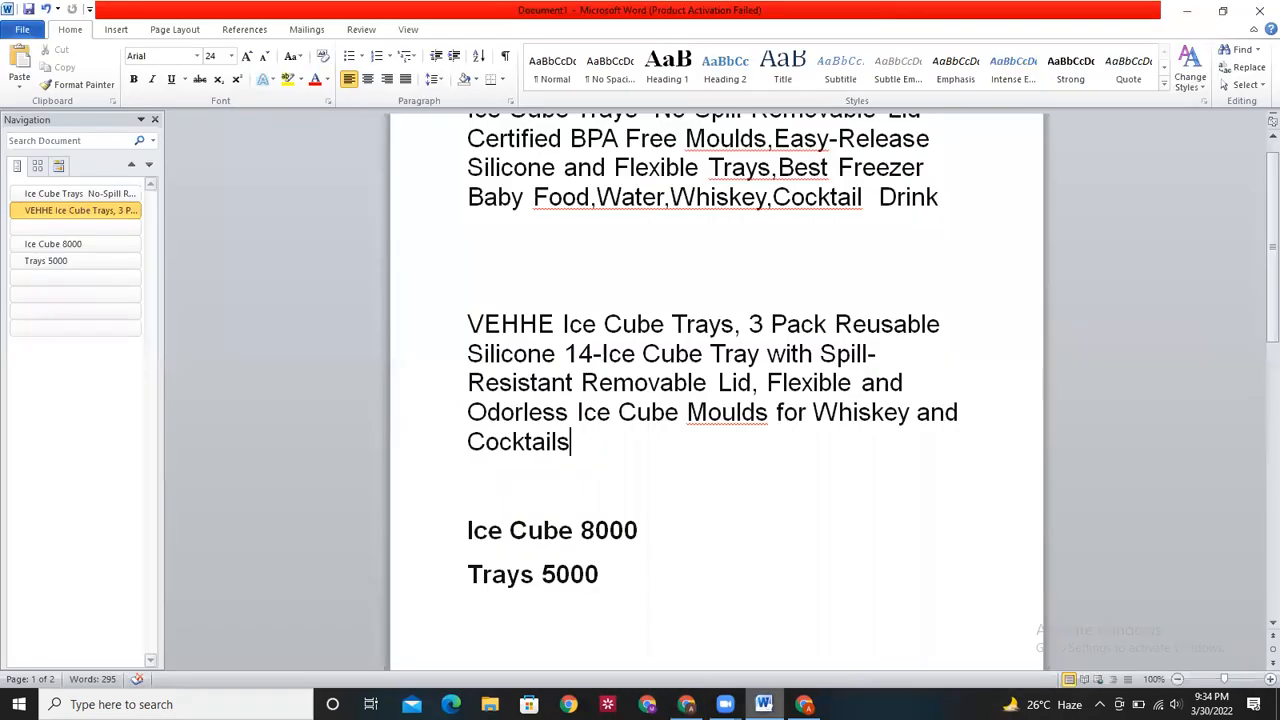
left_click_drag(1257, 313, 1257, 340)
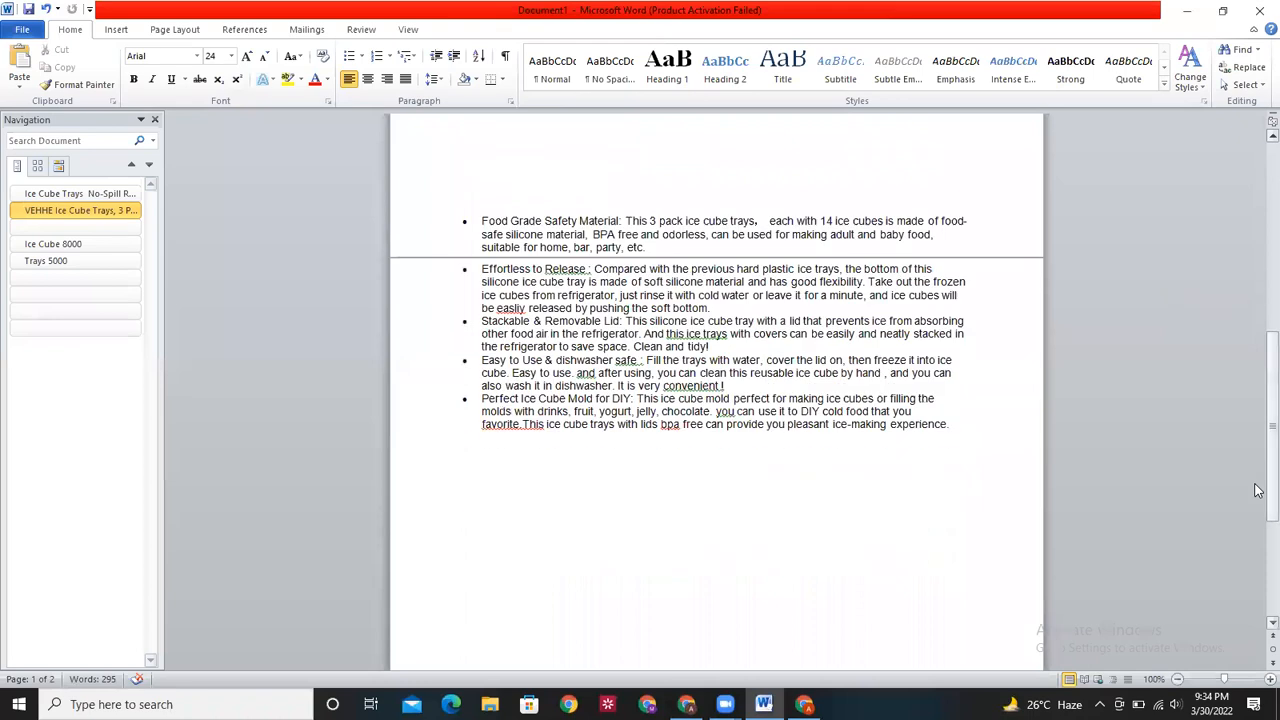
left_click(996, 438)
key("Return")
key("Return")
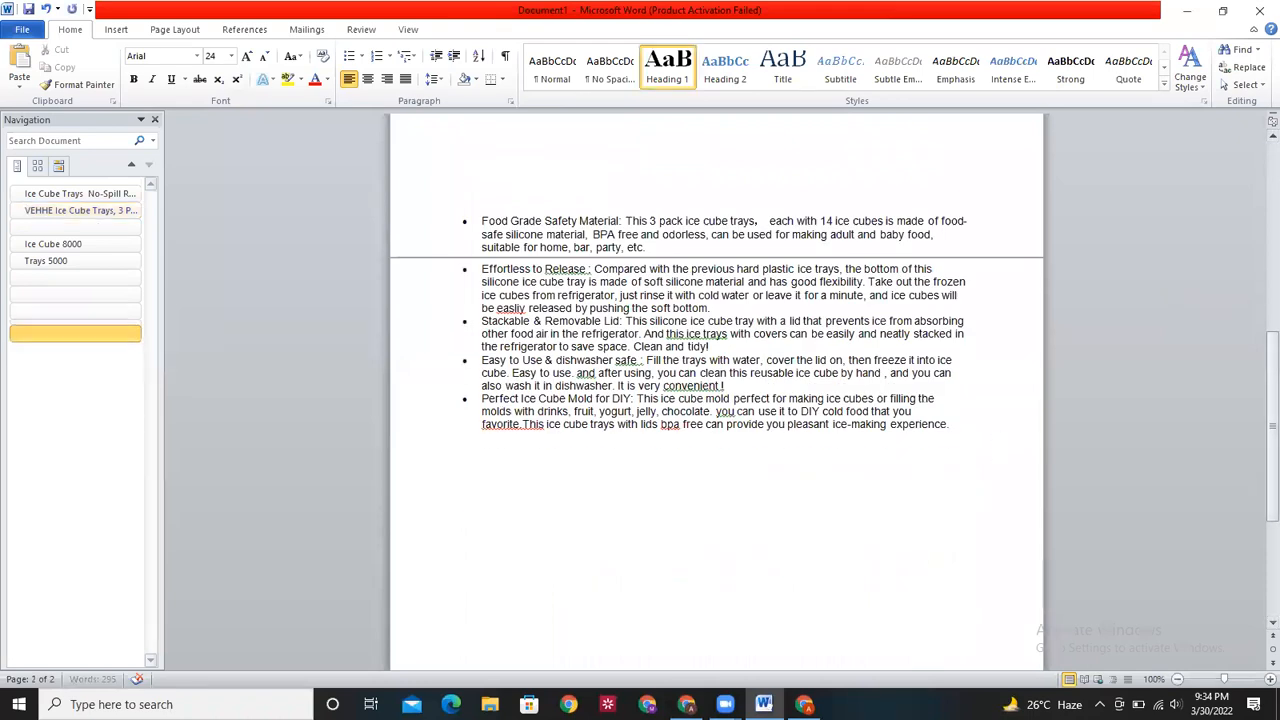
key("ctrl+v")
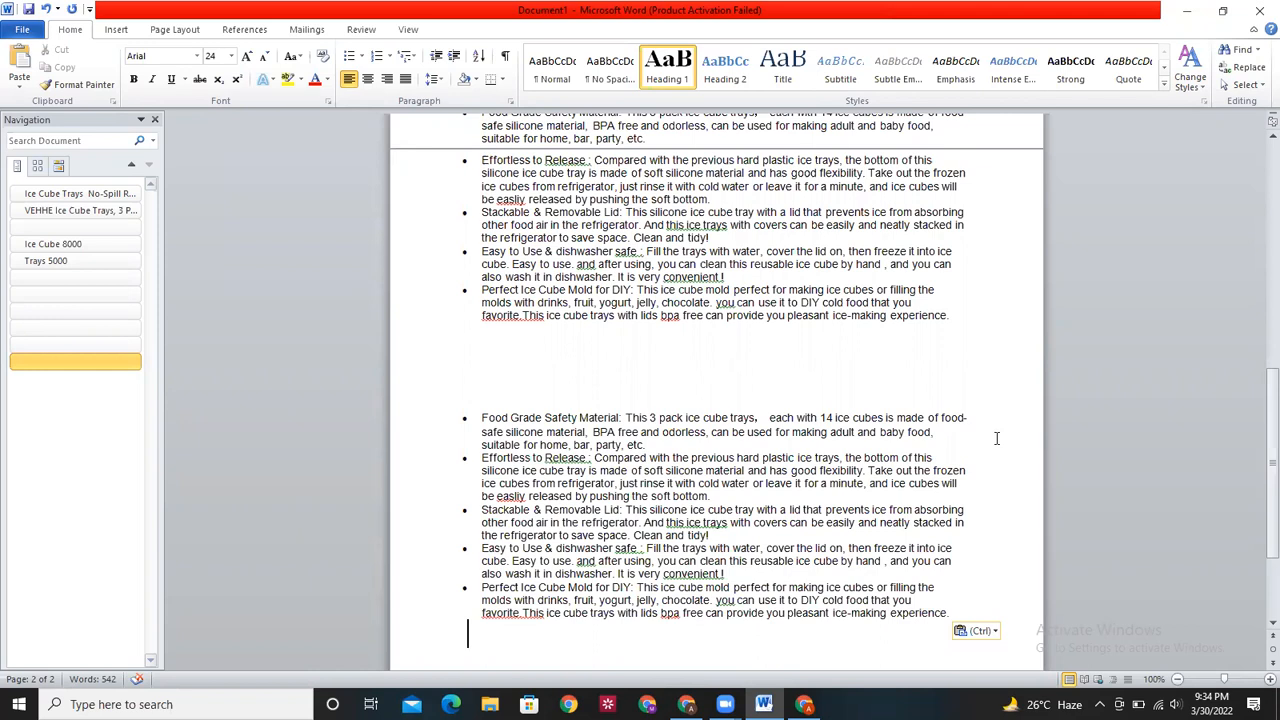
- Delete ", can be" after "odorless" in the Food Grade Safety Material bullet of the first set
left_click_drag(1272, 424, 1272, 404)
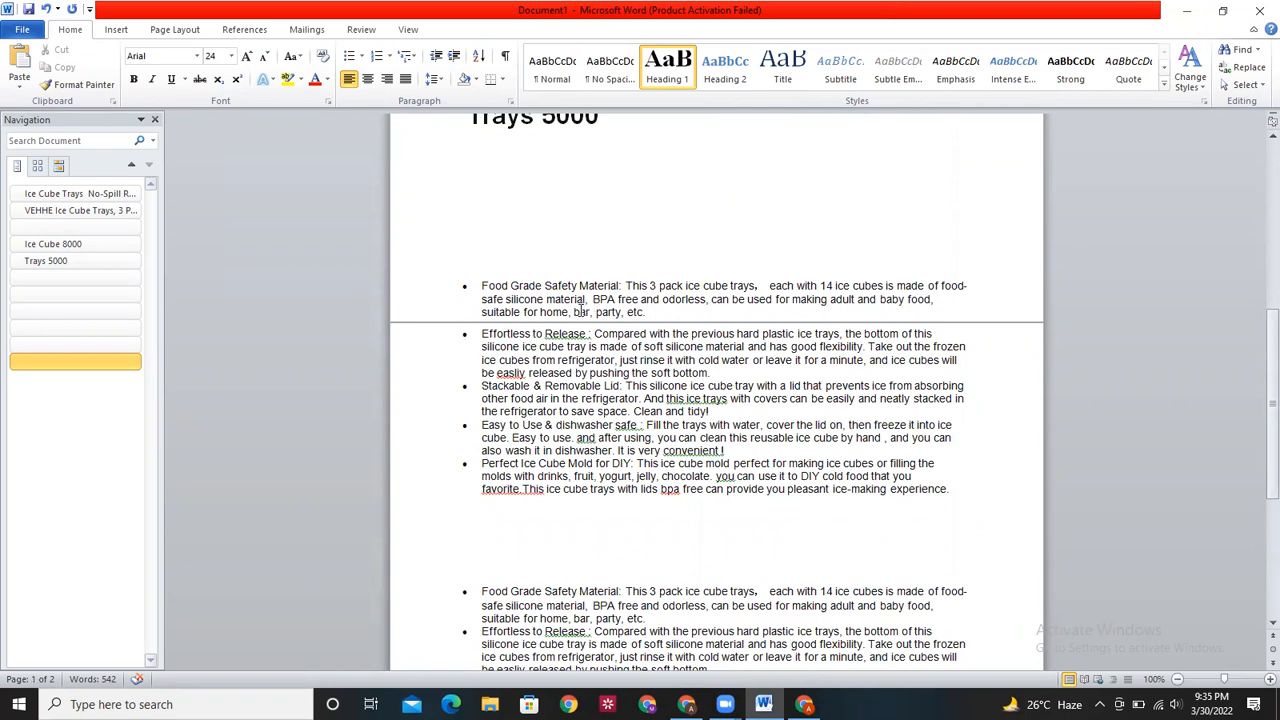
left_click(747, 300)
key("BackSpace")
key("BackSpace")
key("BackSpace")
key("BackSpace")
key("BackSpace")
key("BackSpace")
key("BackSpace")
key("BackSpace")
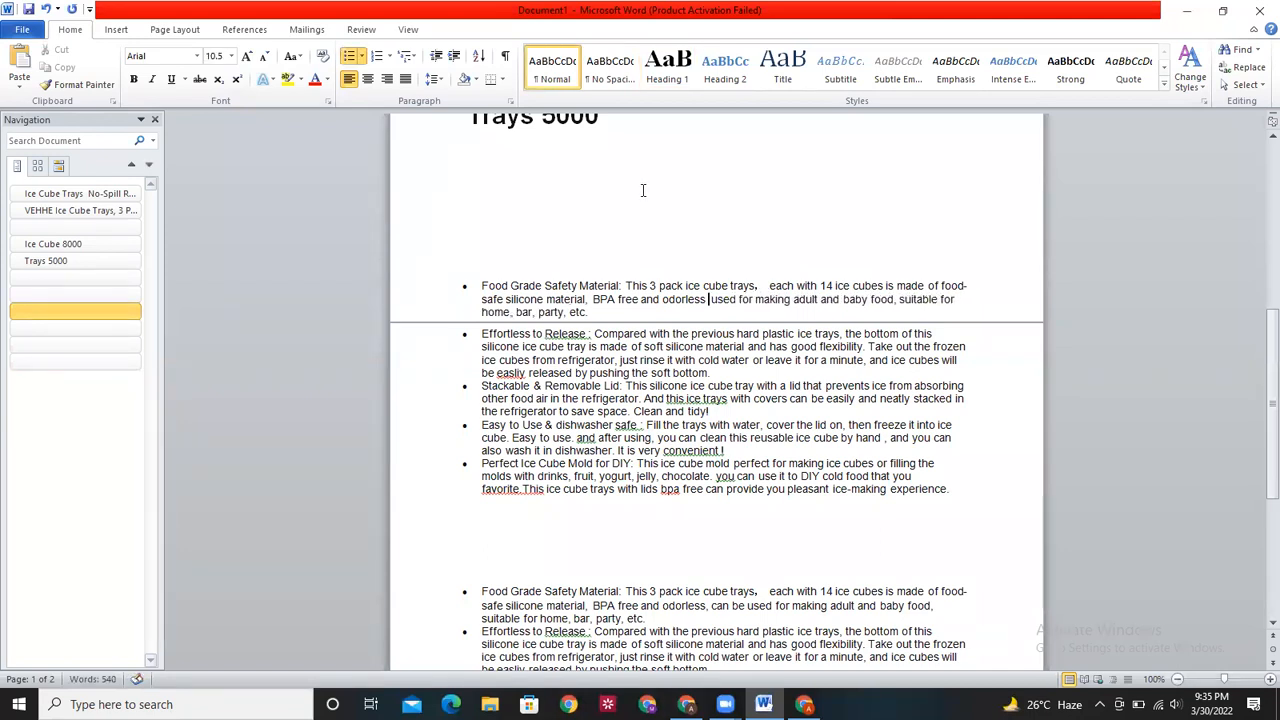
- Check the titles and keyword list, and delete "BPA free" from the first set's Food Grade Safety Material bullet
left_click(659, 306)
scroll(663, 301, "up", 8)
left_click(661, 302)
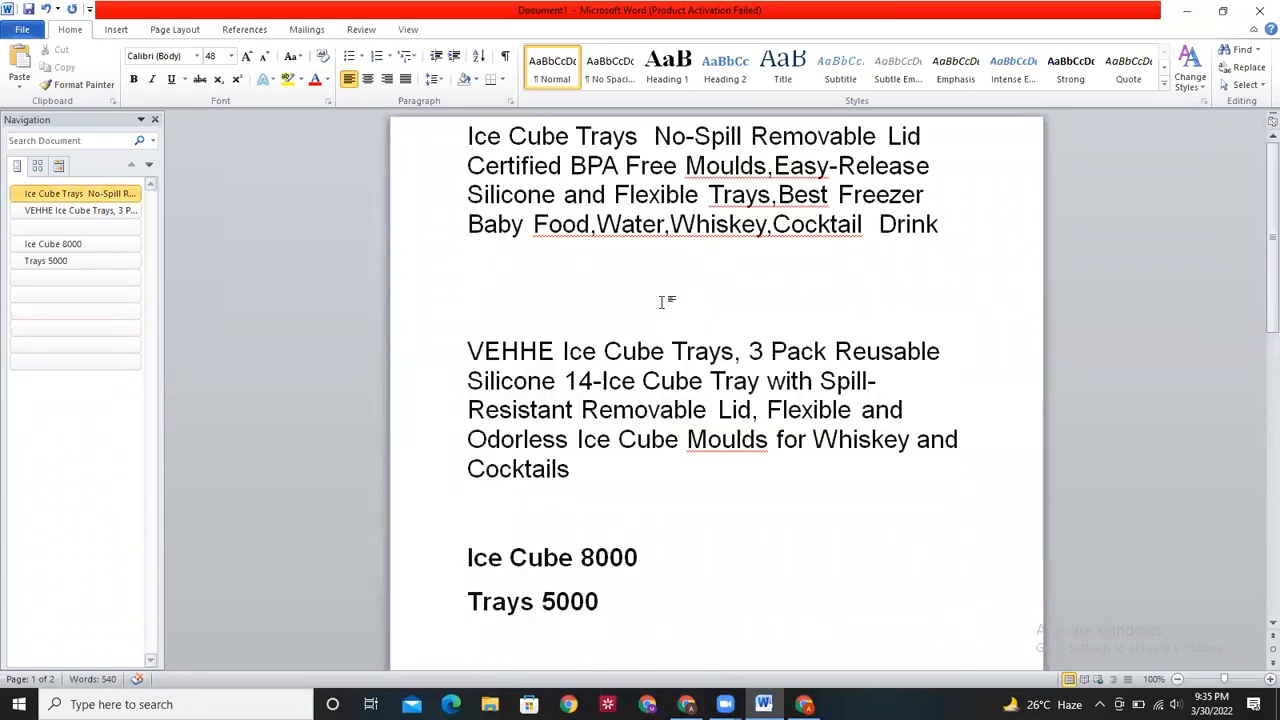
left_click_drag(1258, 289, 1259, 424)
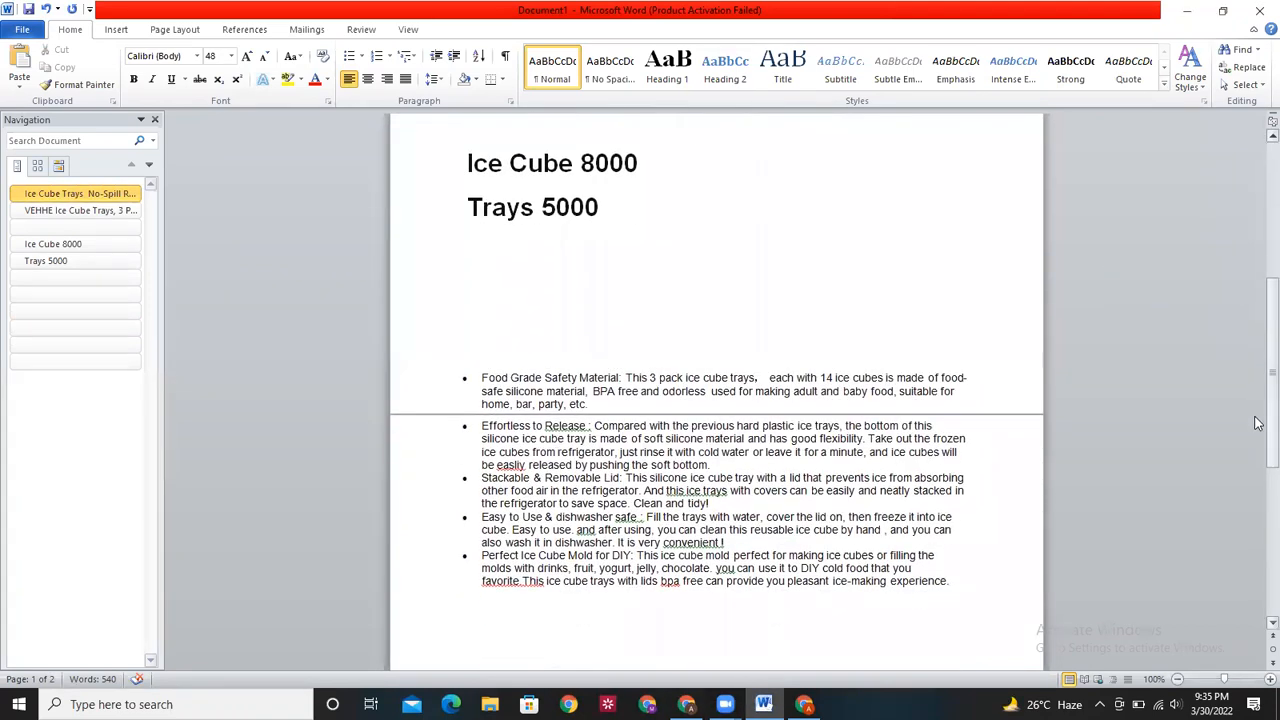
left_click(640, 391)
key("BackSpace")
key("BackSpace")
key("BackSpace")
key("BackSpace")
key("BackSpace")
key("BackSpace")
key("BackSpace")
key("BackSpace")
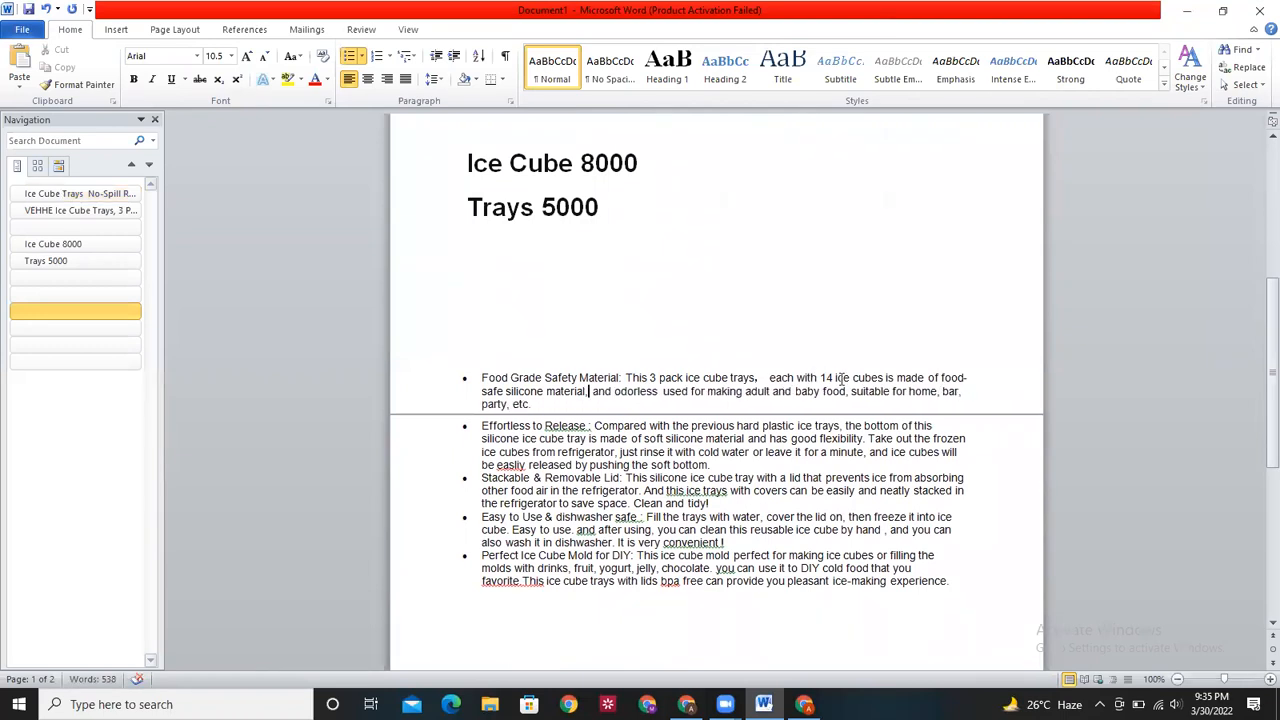
- Delete "each with 14 ice" and "This 3 pack" from the first set's Food Grade Safety Material bullet, and shorten "trays," to "tray"
left_click_drag(850, 377, 767, 378)
key("BackSpace")
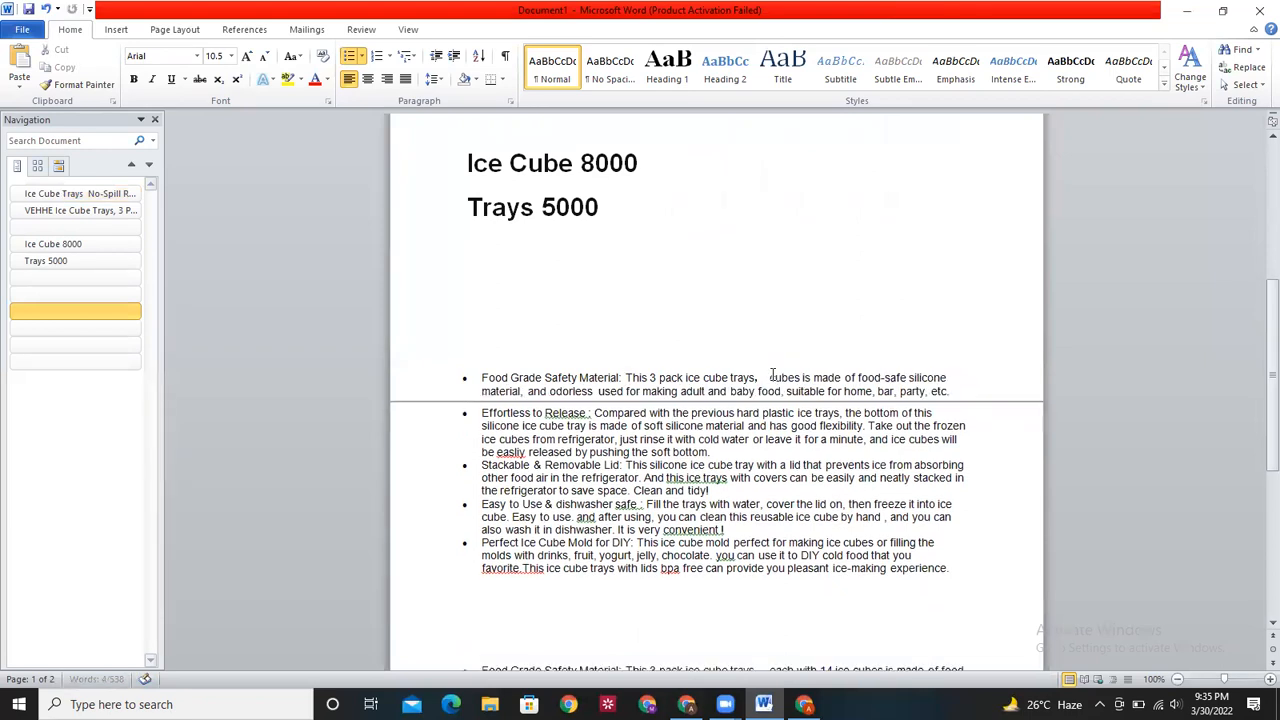
key("BackSpace")
key("BackSpace")
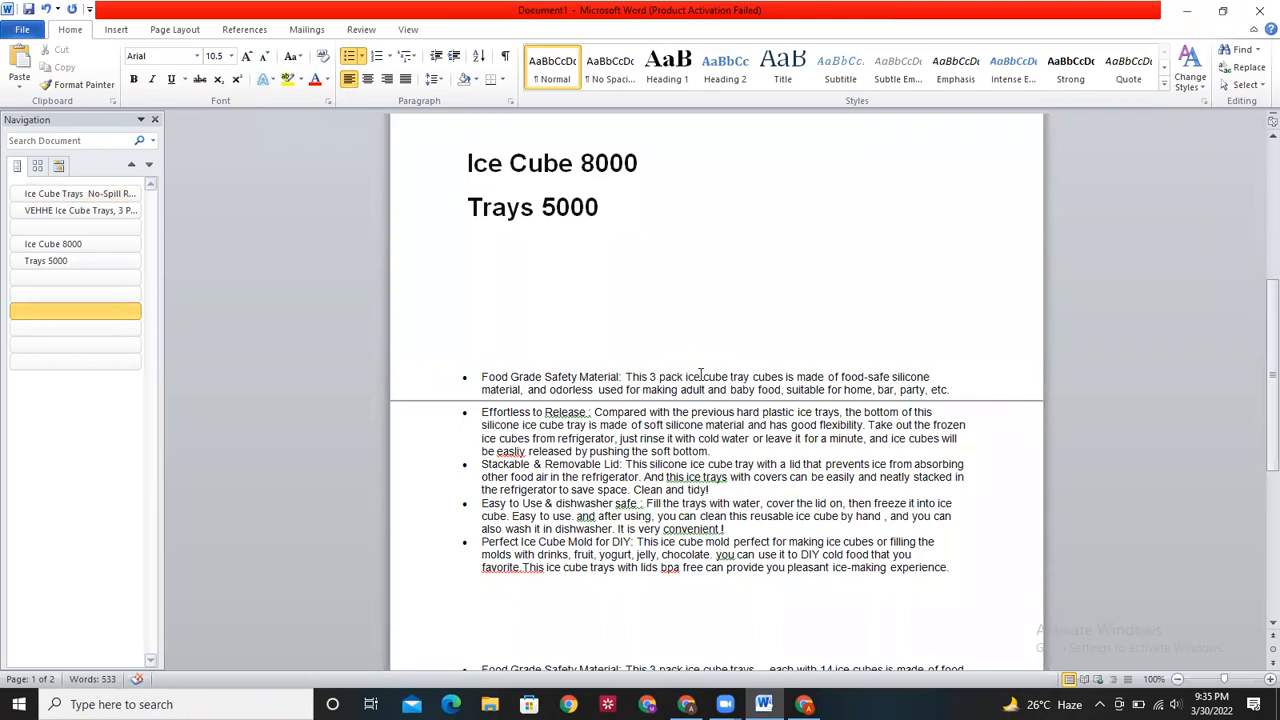
left_click_drag(685, 377, 624, 378)
key("BackSpace")
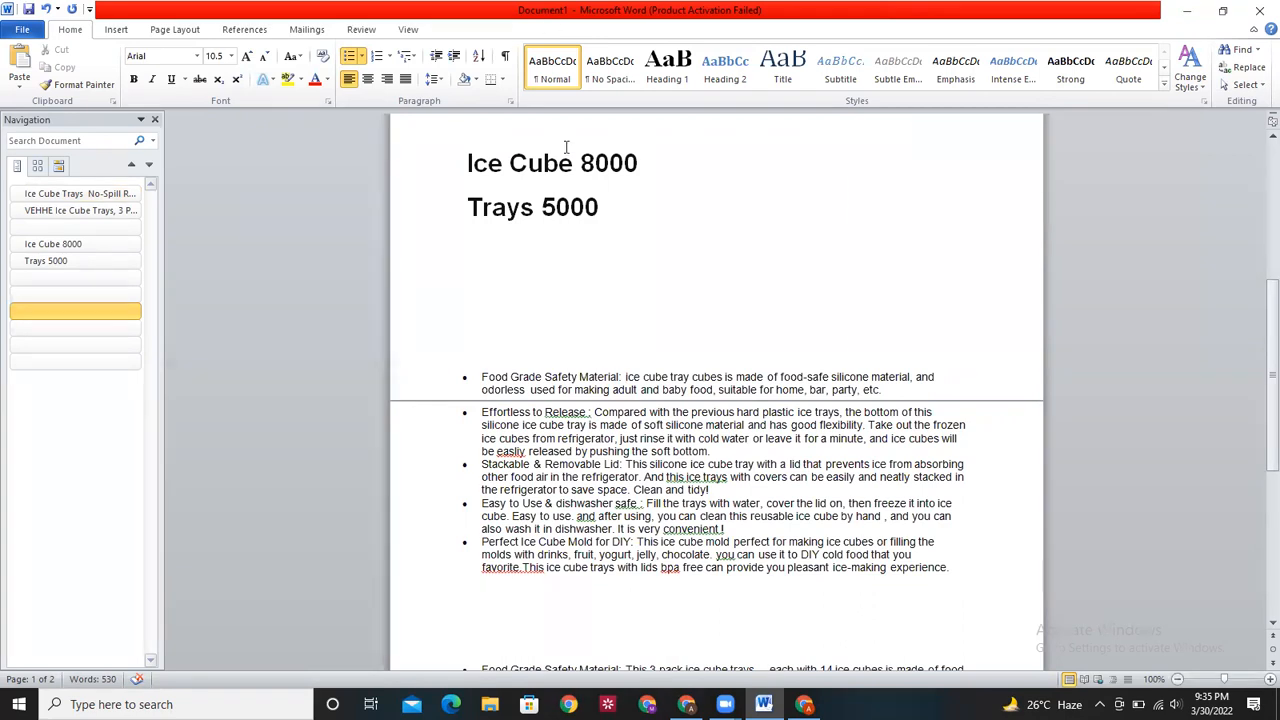
- Add the keyword line "Food grade 3500" below "Trays 5000", taking the keyword from the start of the first bullet
left_click(625, 377)
left_click_drag(483, 377, 542, 378)
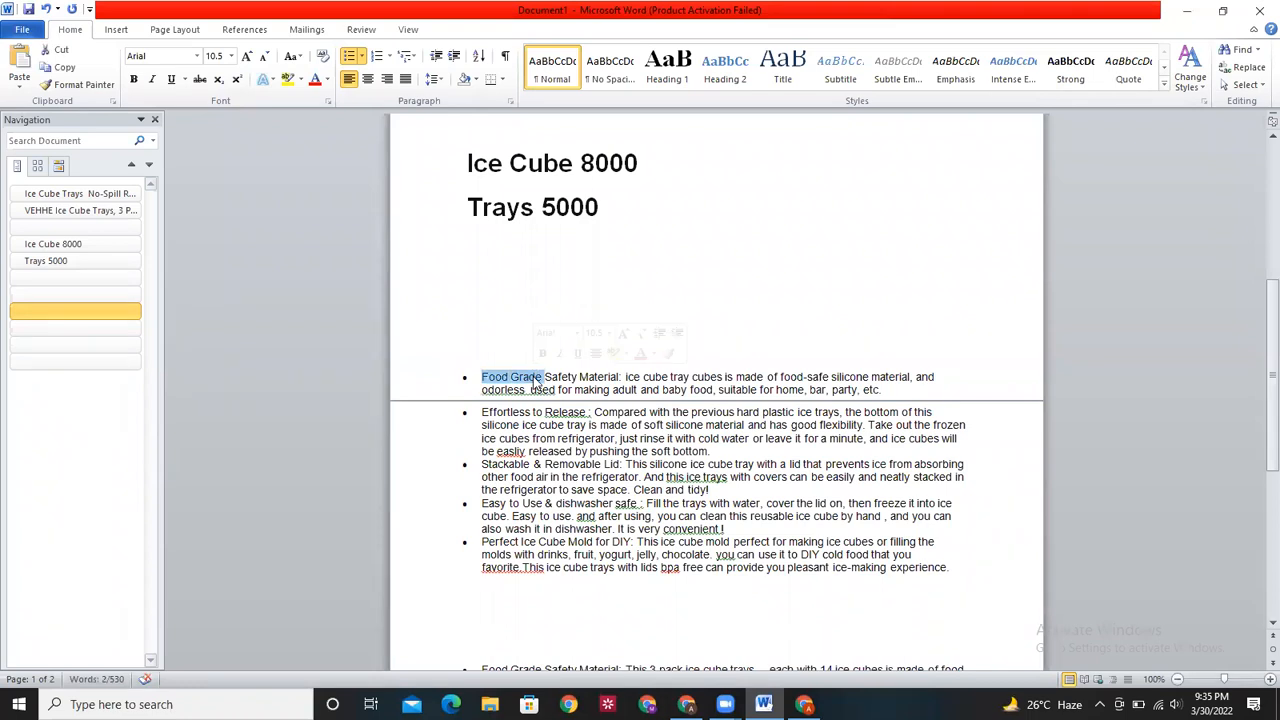
left_click(535, 273)
type("food gradew")
key("BackSpace")
type("3500")
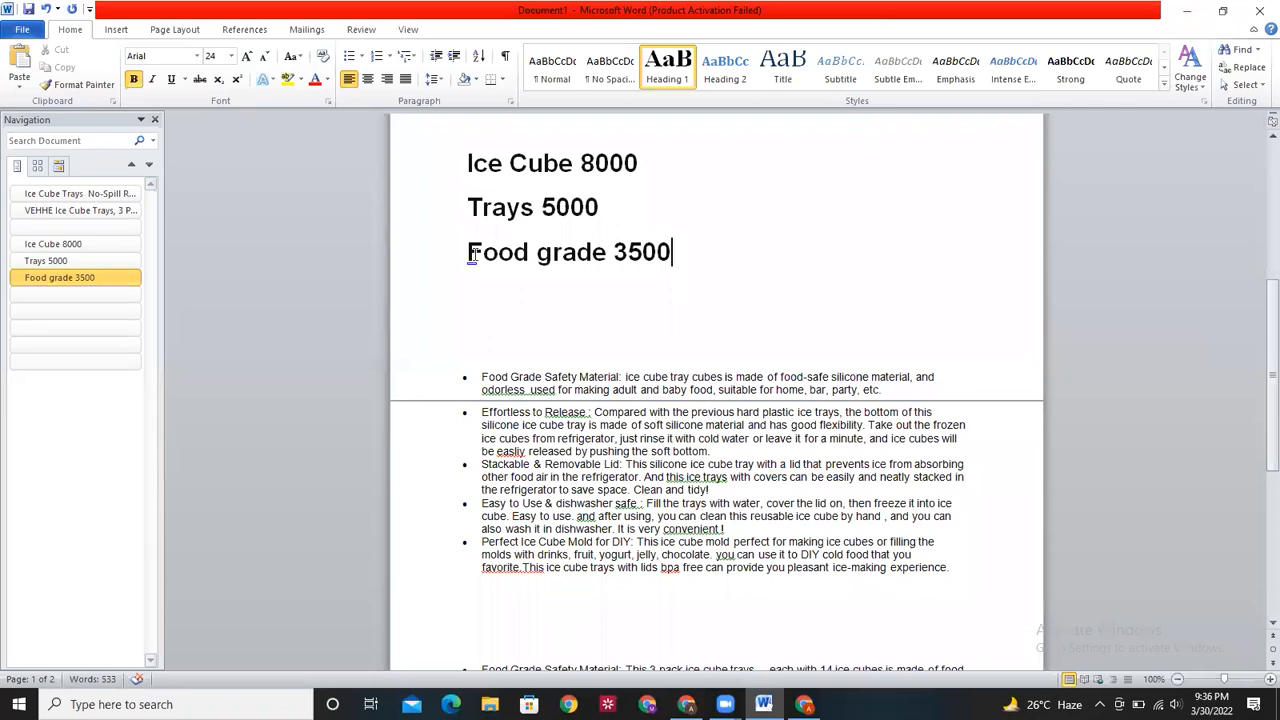
left_click_drag(469, 253, 693, 258)
left_click(693, 258)
left_click(848, 336)
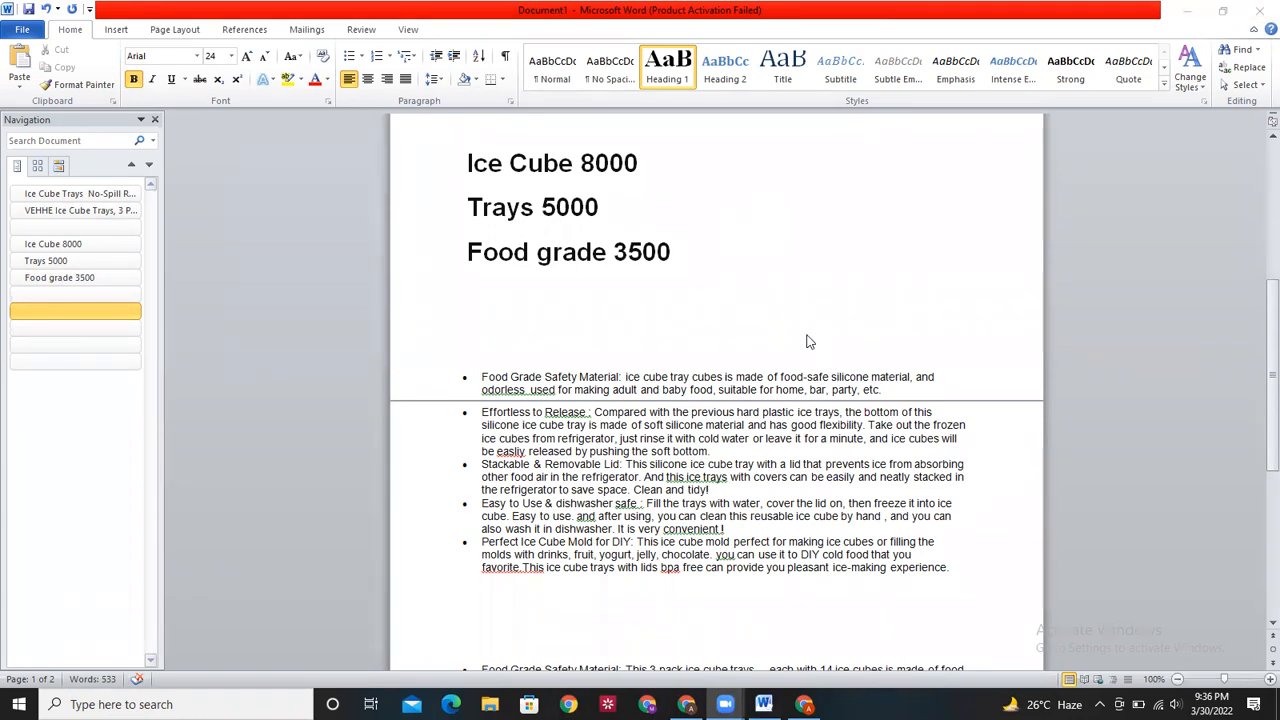
- Review both bullet sets down to the second set's Perfect Ice Cube Mold for DIY bullet
left_click(749, 313)
left_click_drag(1258, 306, 1258, 390)
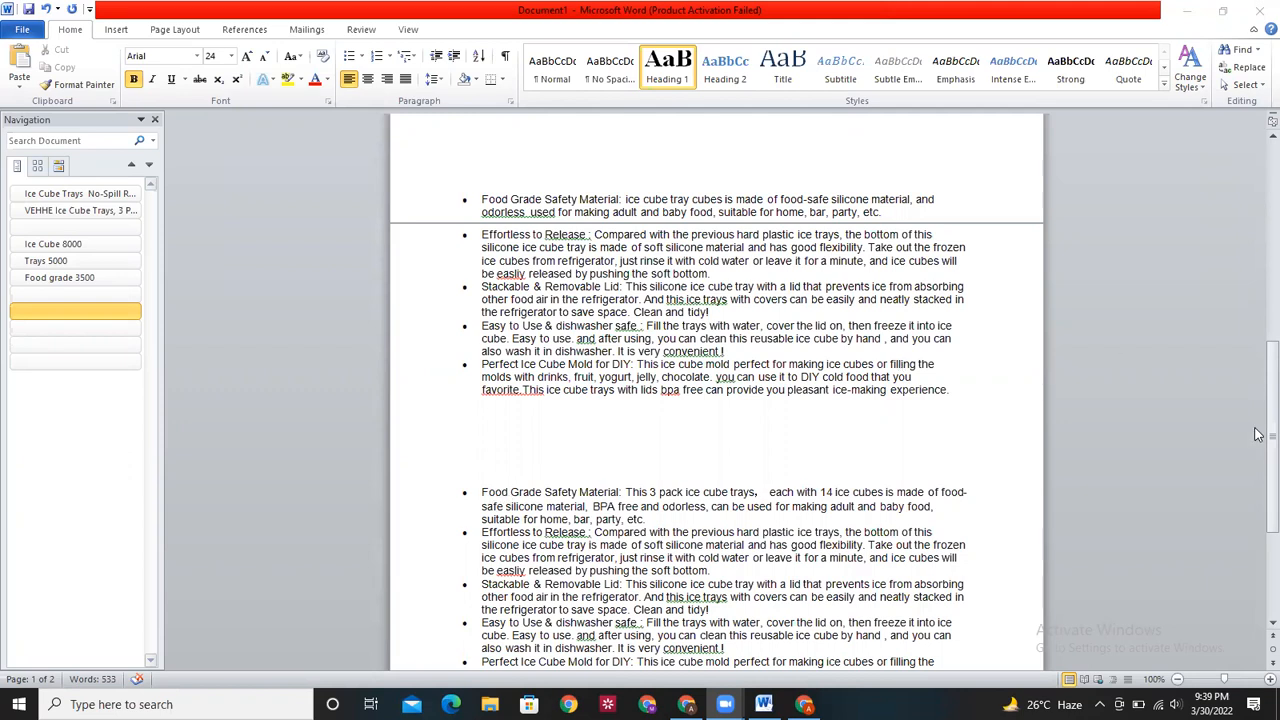
scroll(1257, 434, "down", 3)
left_click_drag(480, 524, 966, 552)
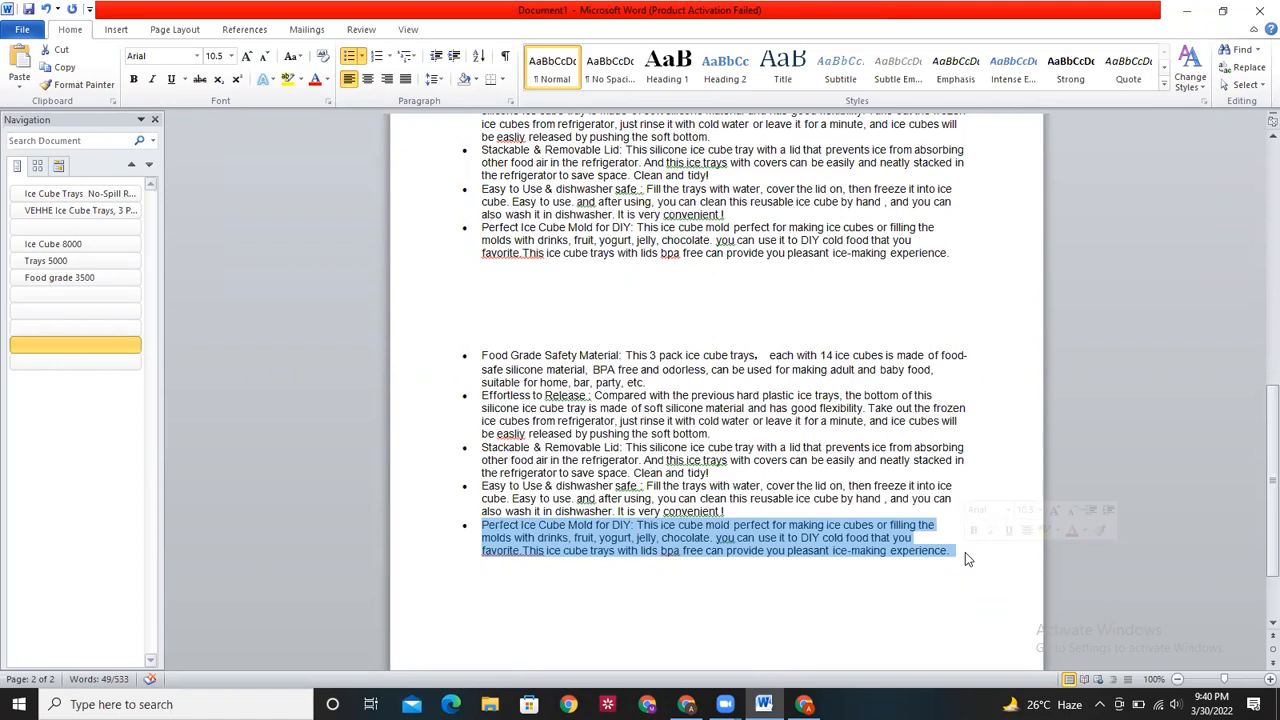
left_click(725, 585)
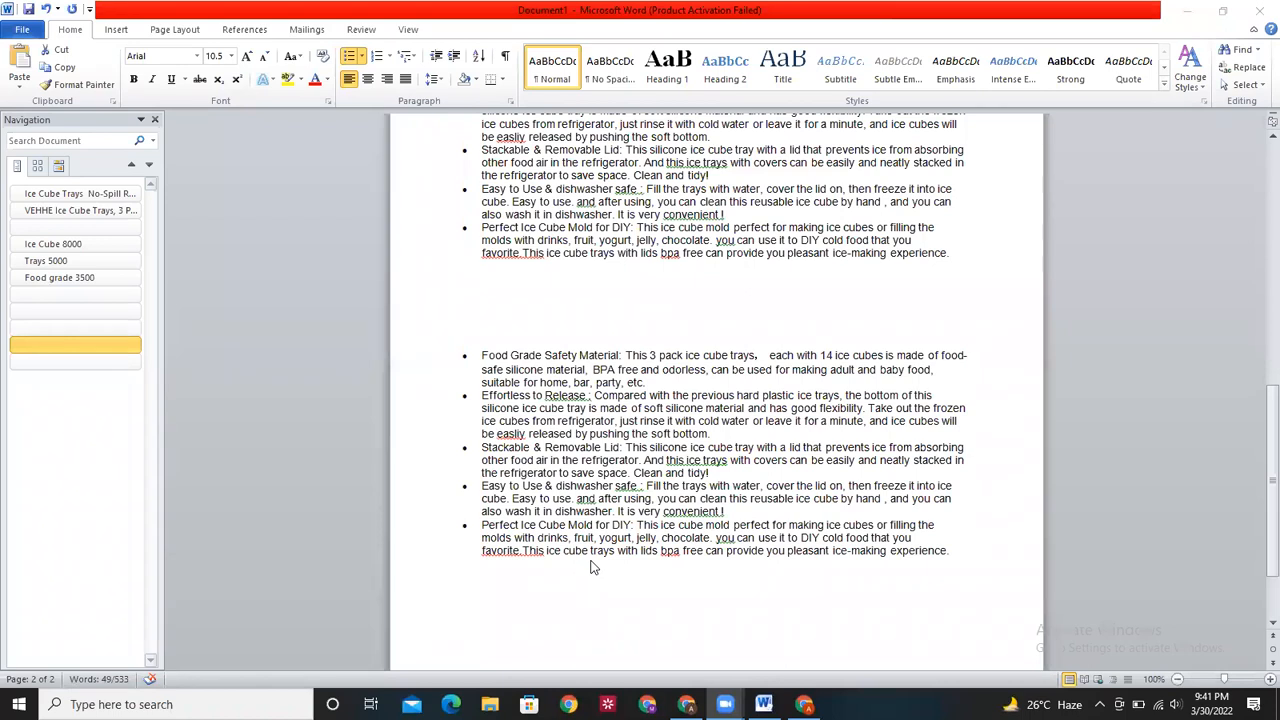
- Check the keyword "Ice Cube" and its search volume against the VEHHE title above the keyword list
left_click_drag(1258, 550, 1258, 385)
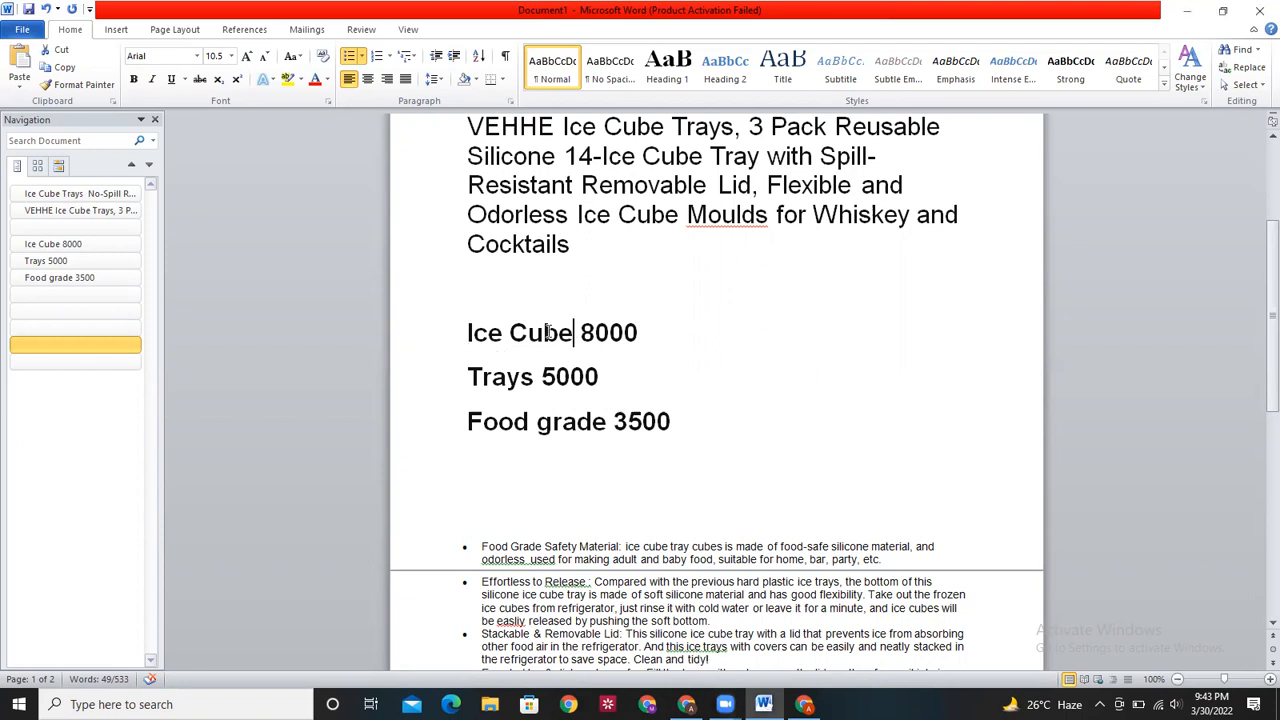
left_click_drag(577, 333, 441, 332)
left_click(777, 300)
left_click(581, 333)
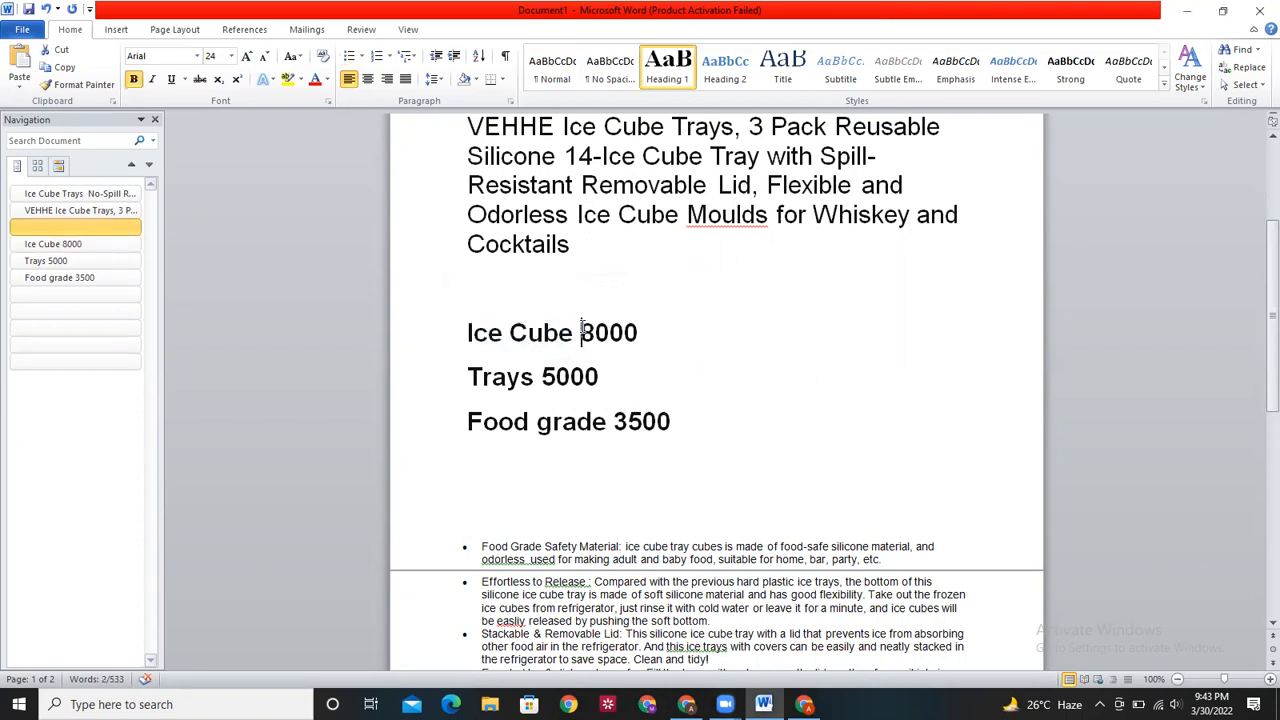
double_click(585, 335)
left_click(760, 331)
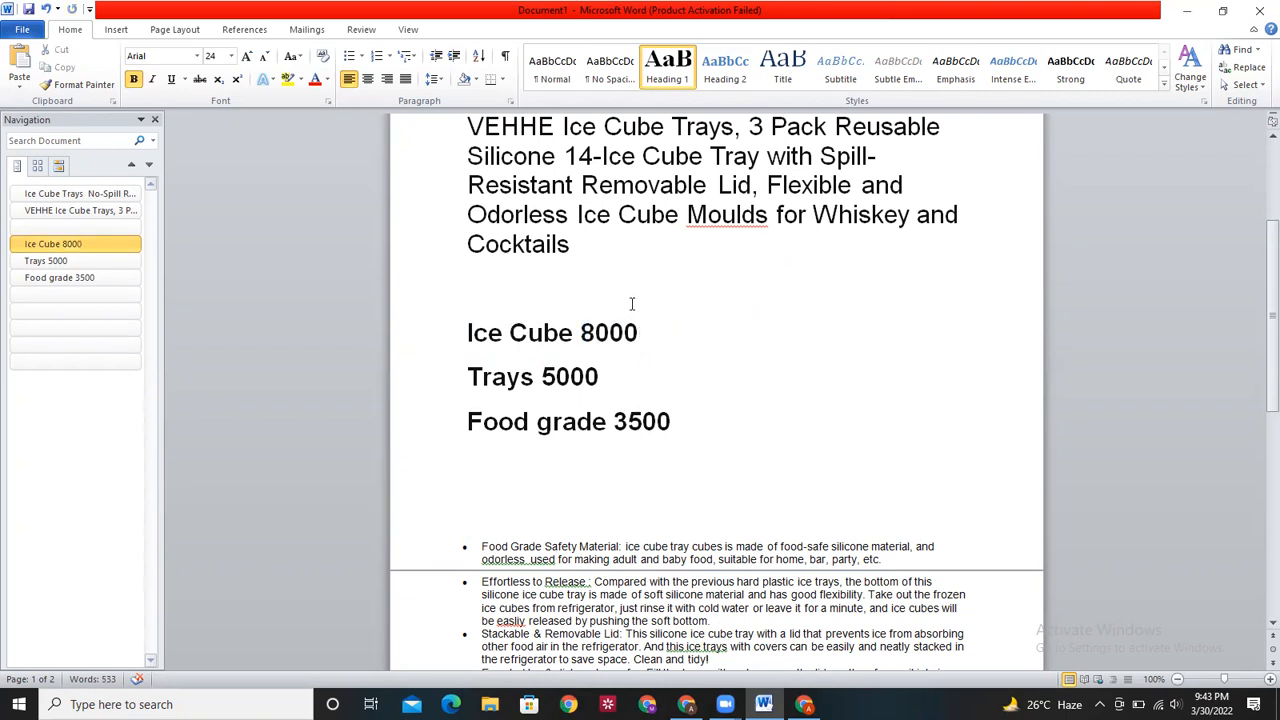
left_click(490, 704)
left_click_drag(1272, 262, 1272, 208)
left_click(638, 487)
left_click_drag(467, 273, 597, 395)
left_click(597, 395)
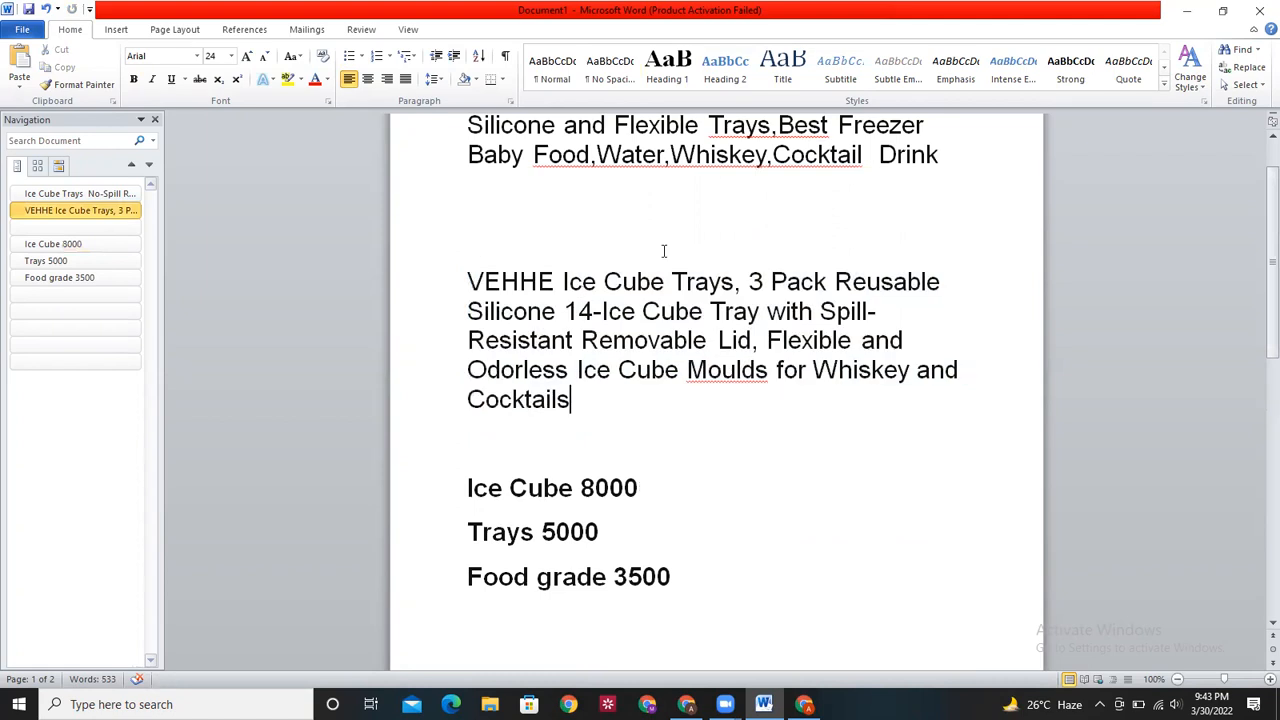